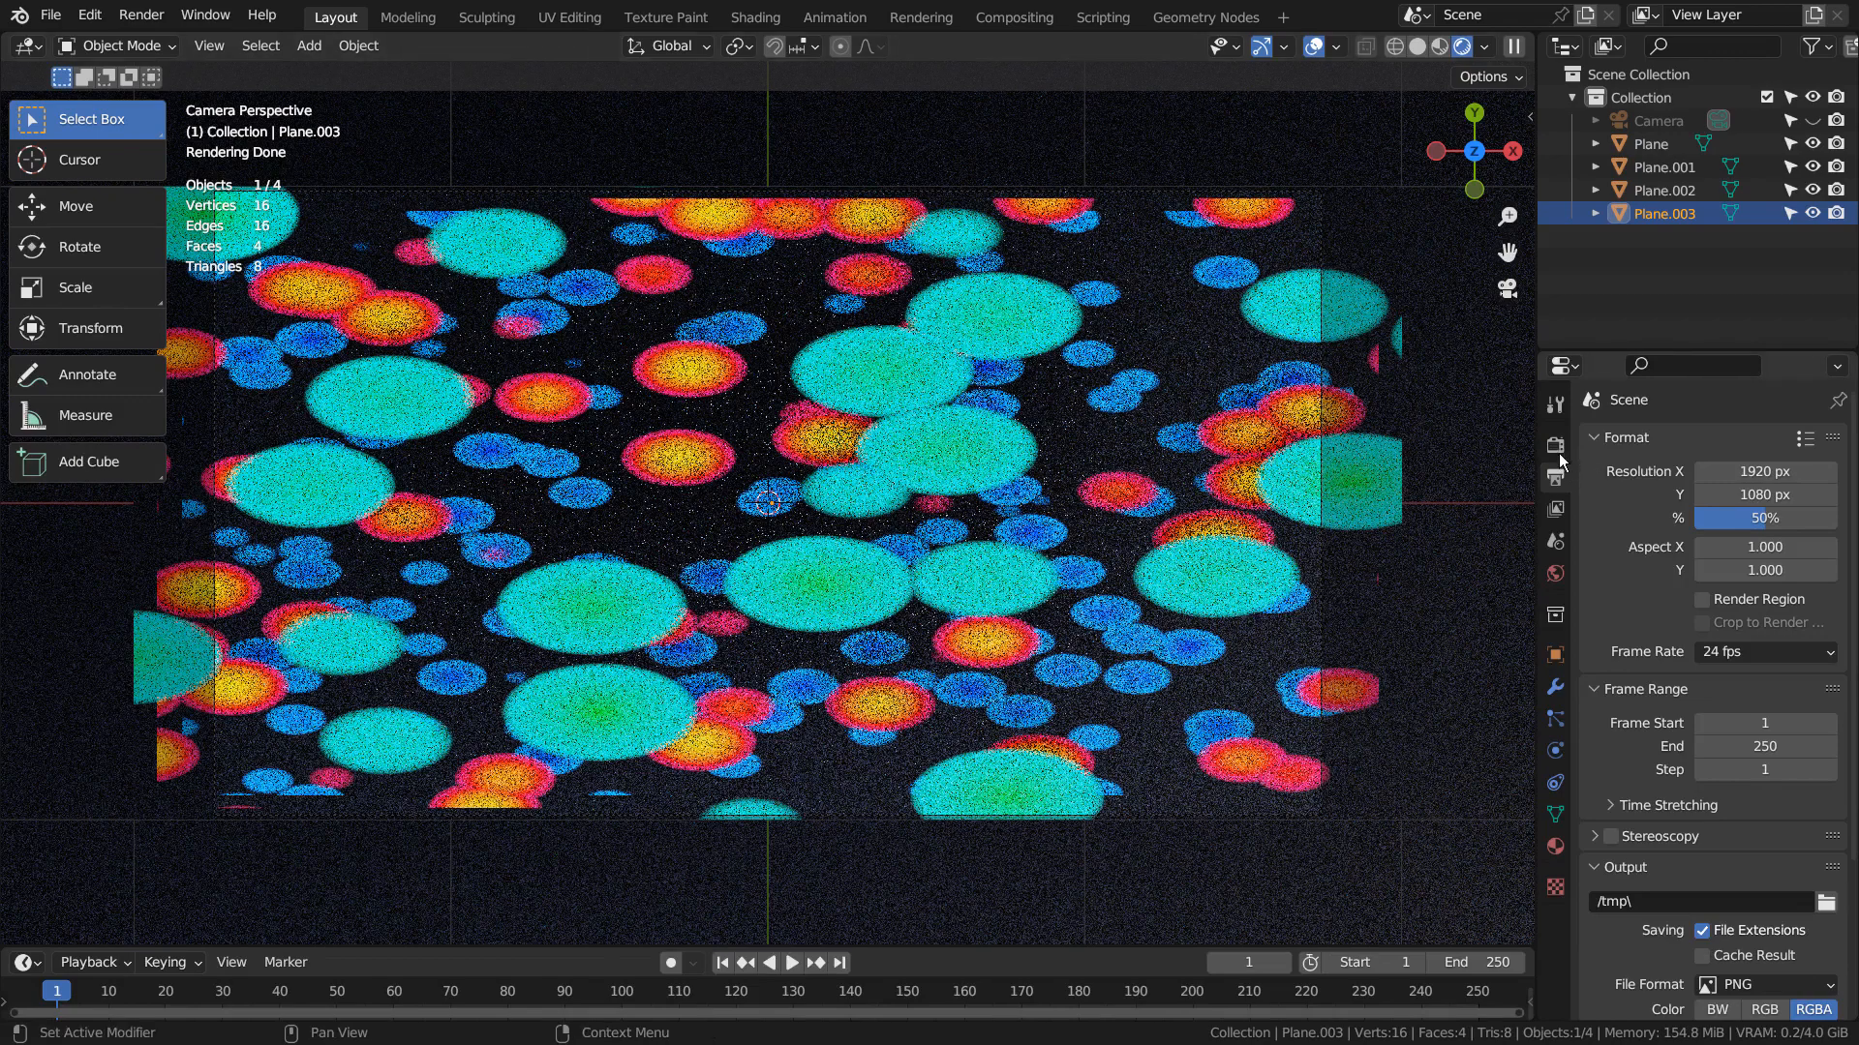
Set the render engine to Eevee and show the viewport in rendered shading.
click(1555, 444)
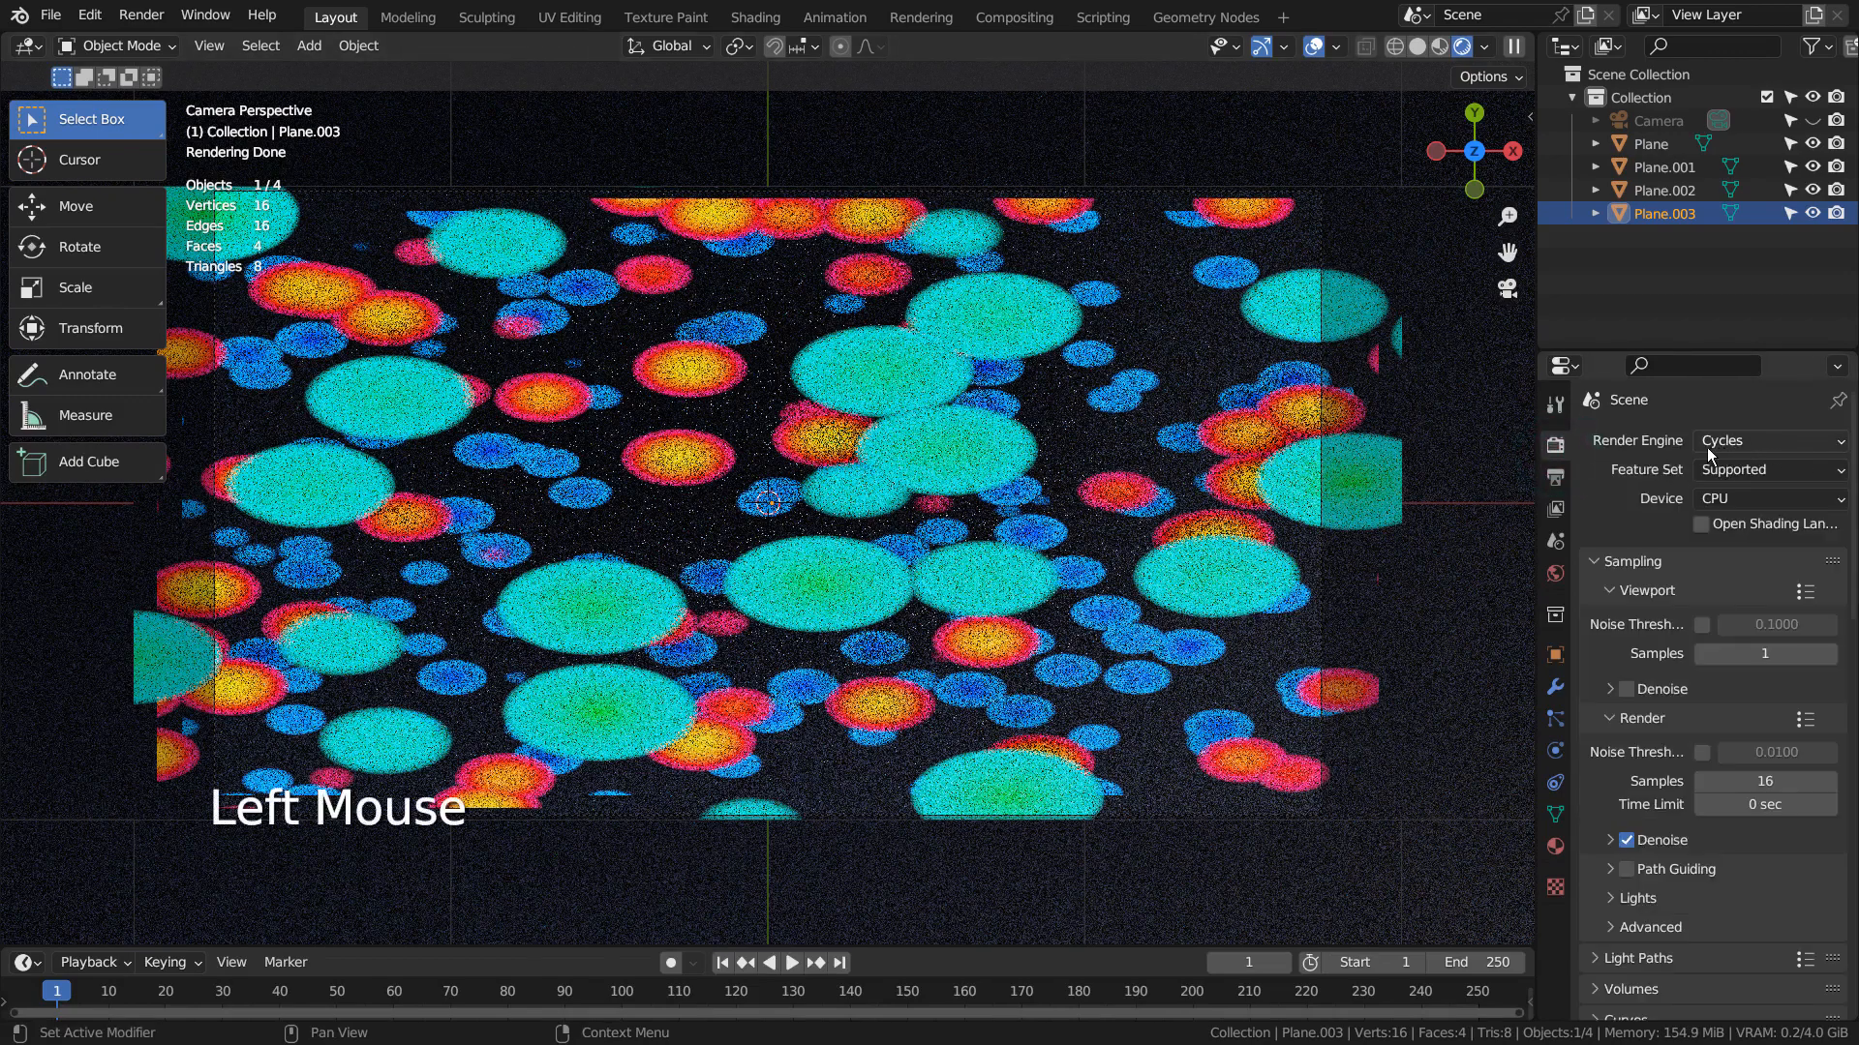
click(1439, 46)
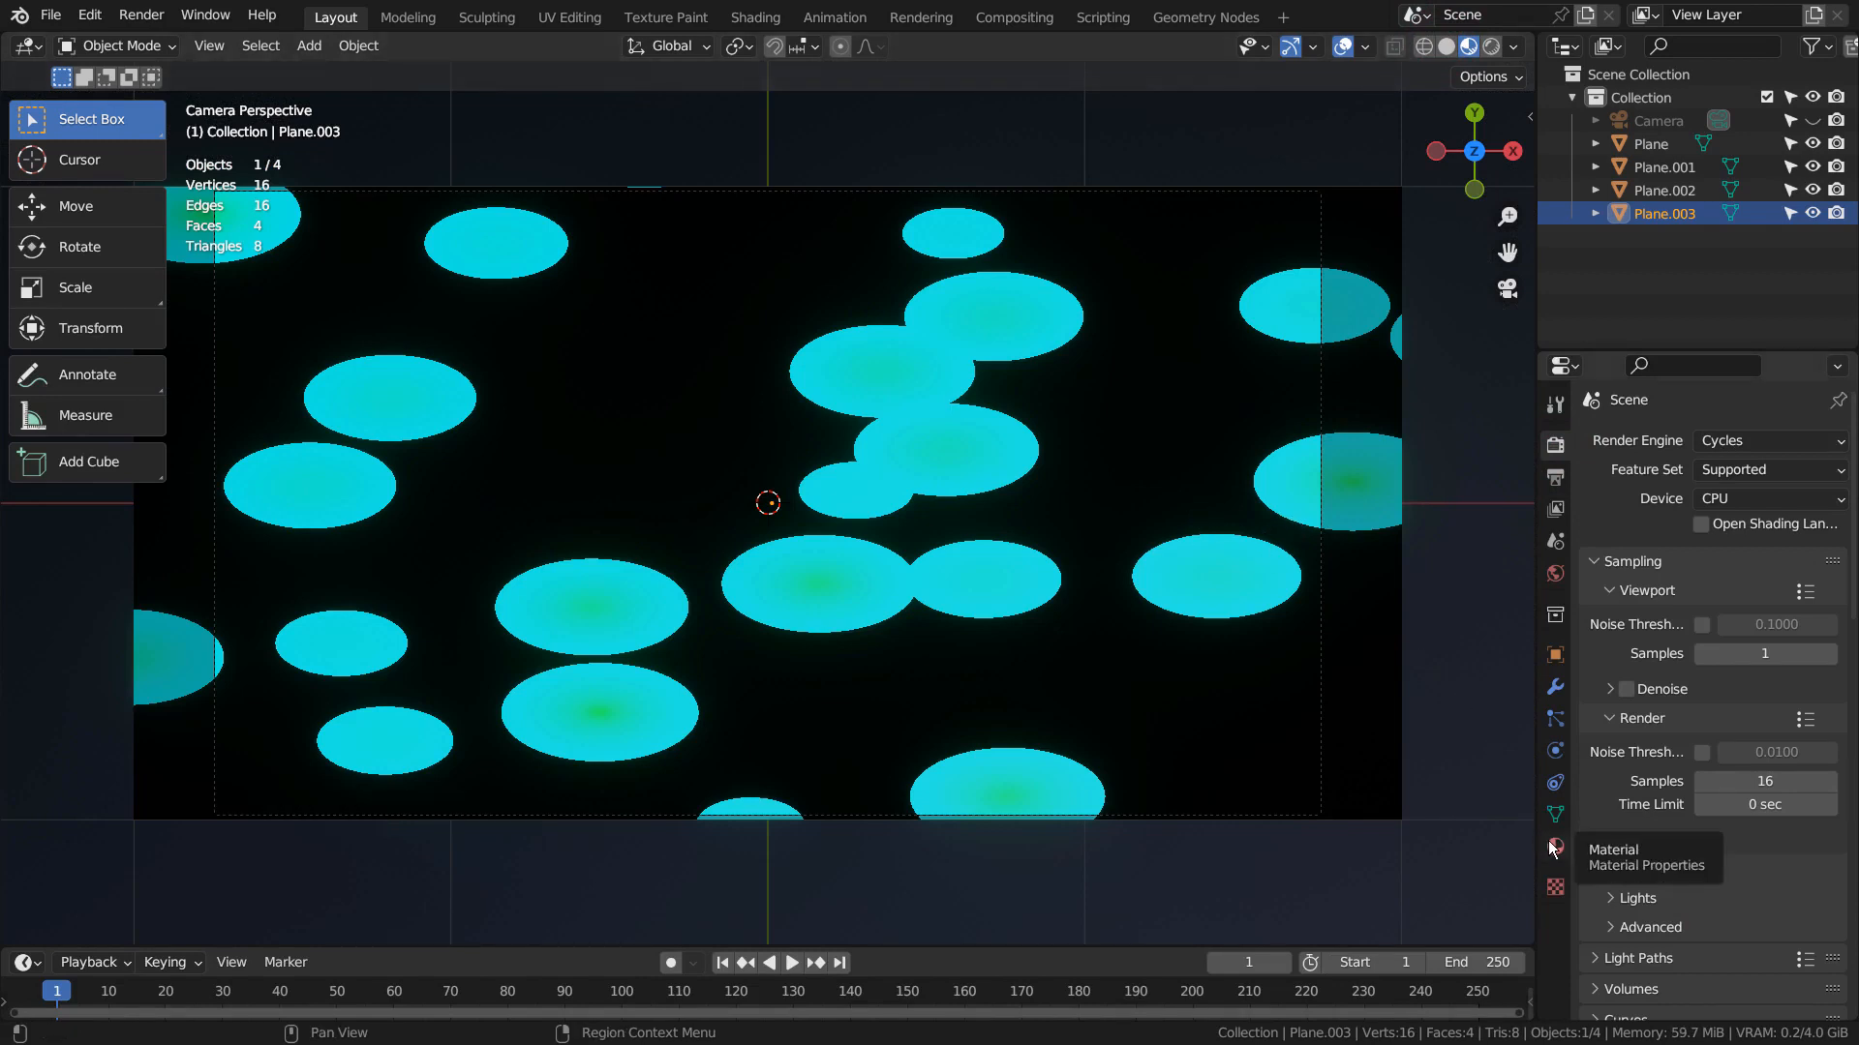
click(1728, 438)
click(1728, 451)
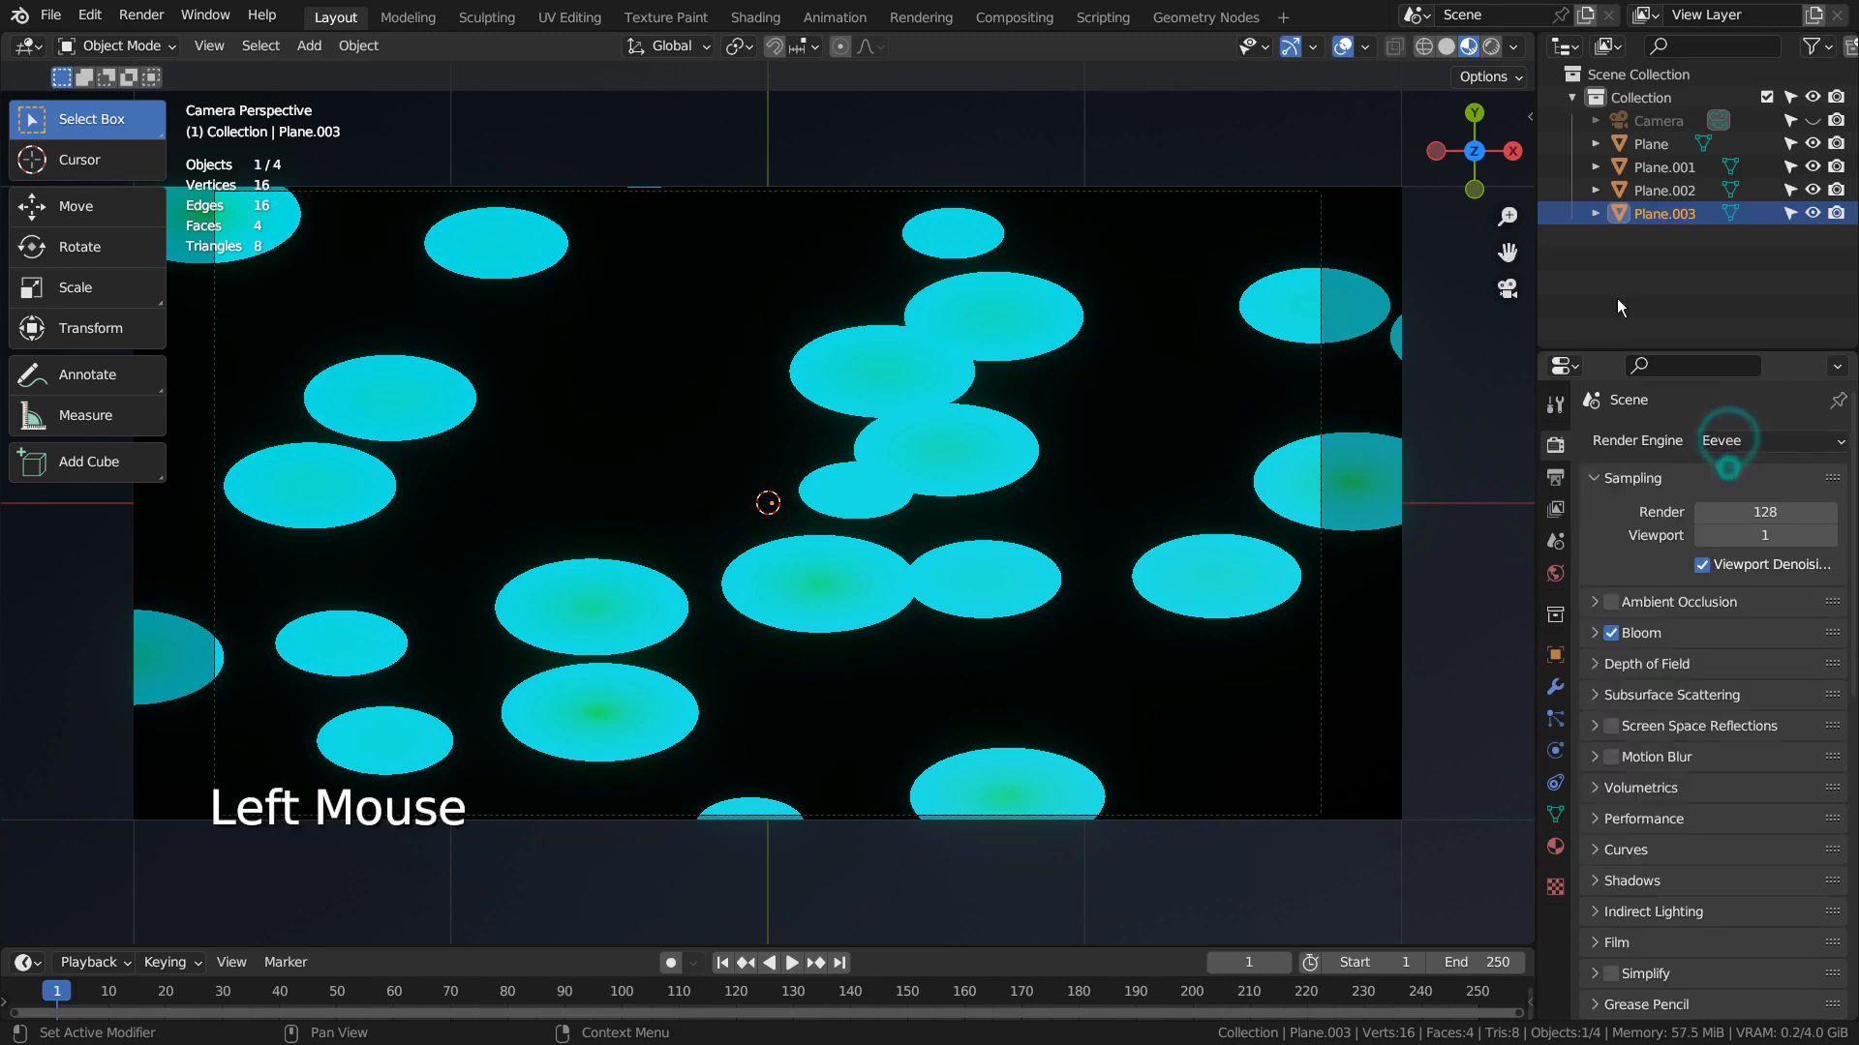
click(1484, 47)
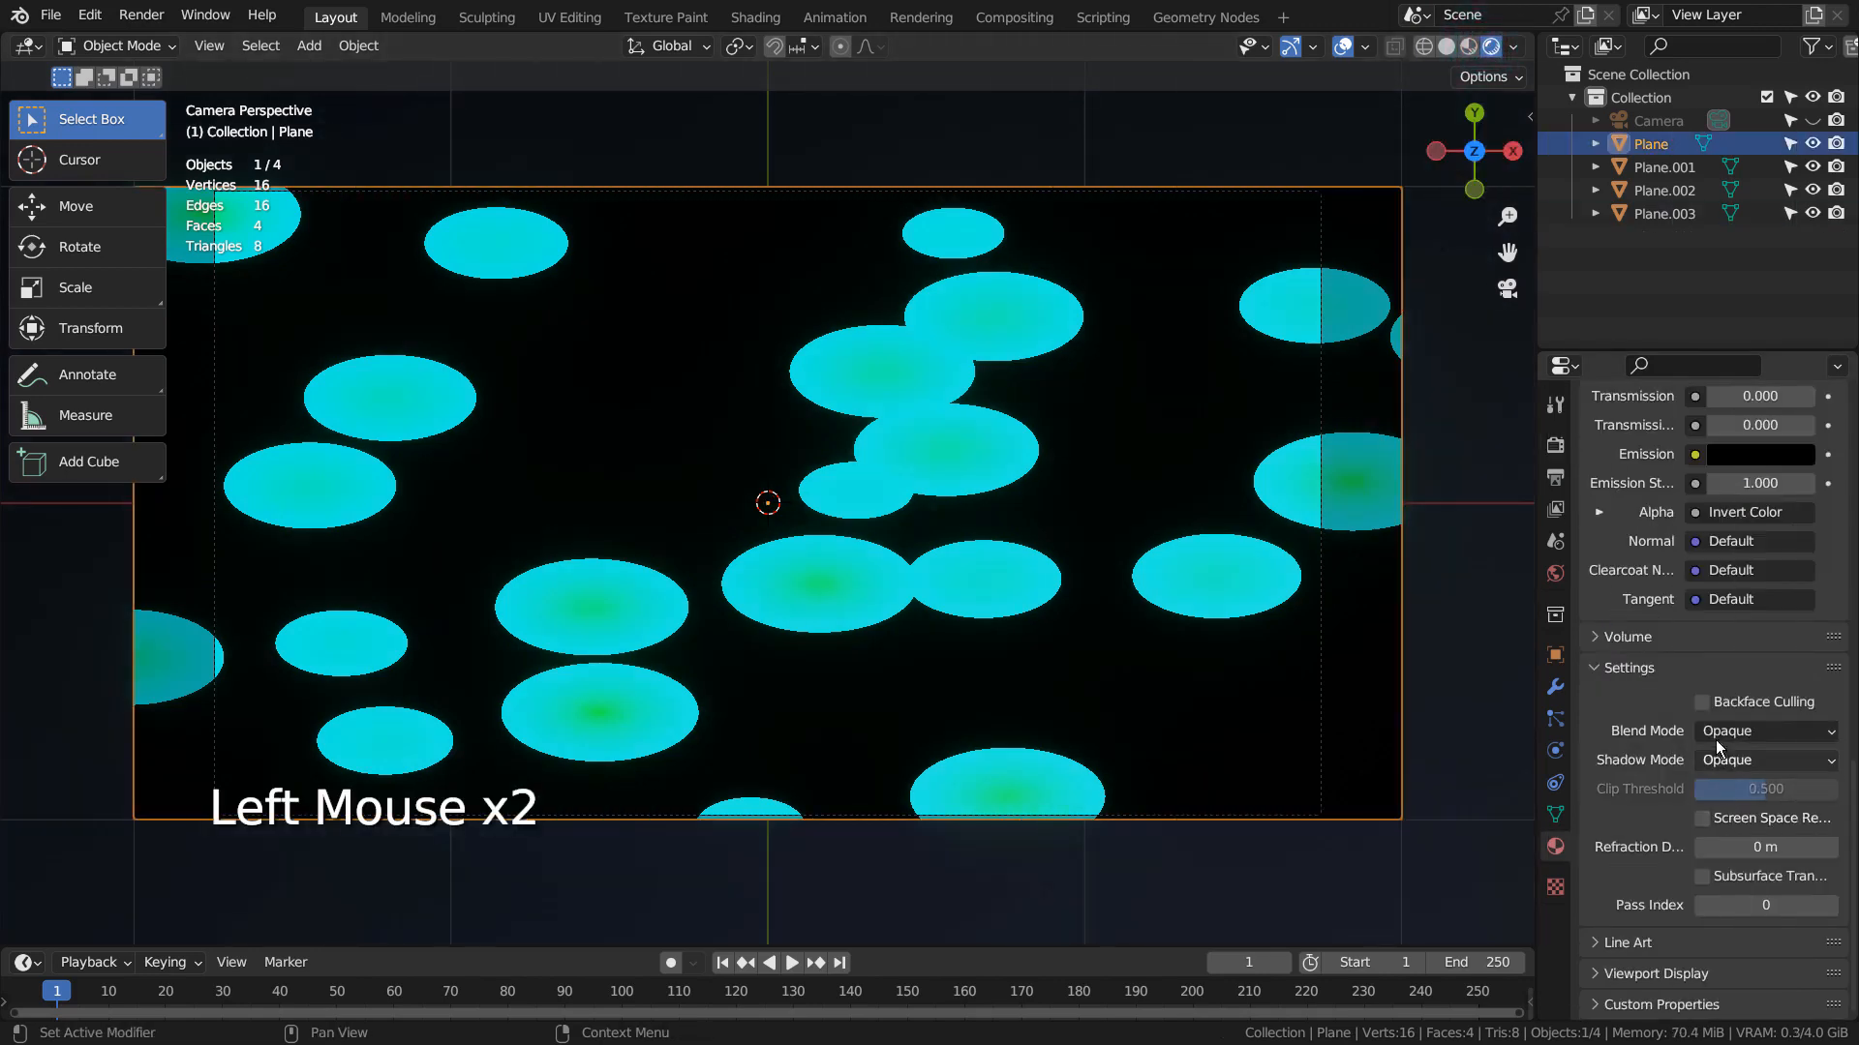
Set the blend mode of the Plane and Plane.001 materials to Alpha Blend.
click(1723, 732)
click(1725, 831)
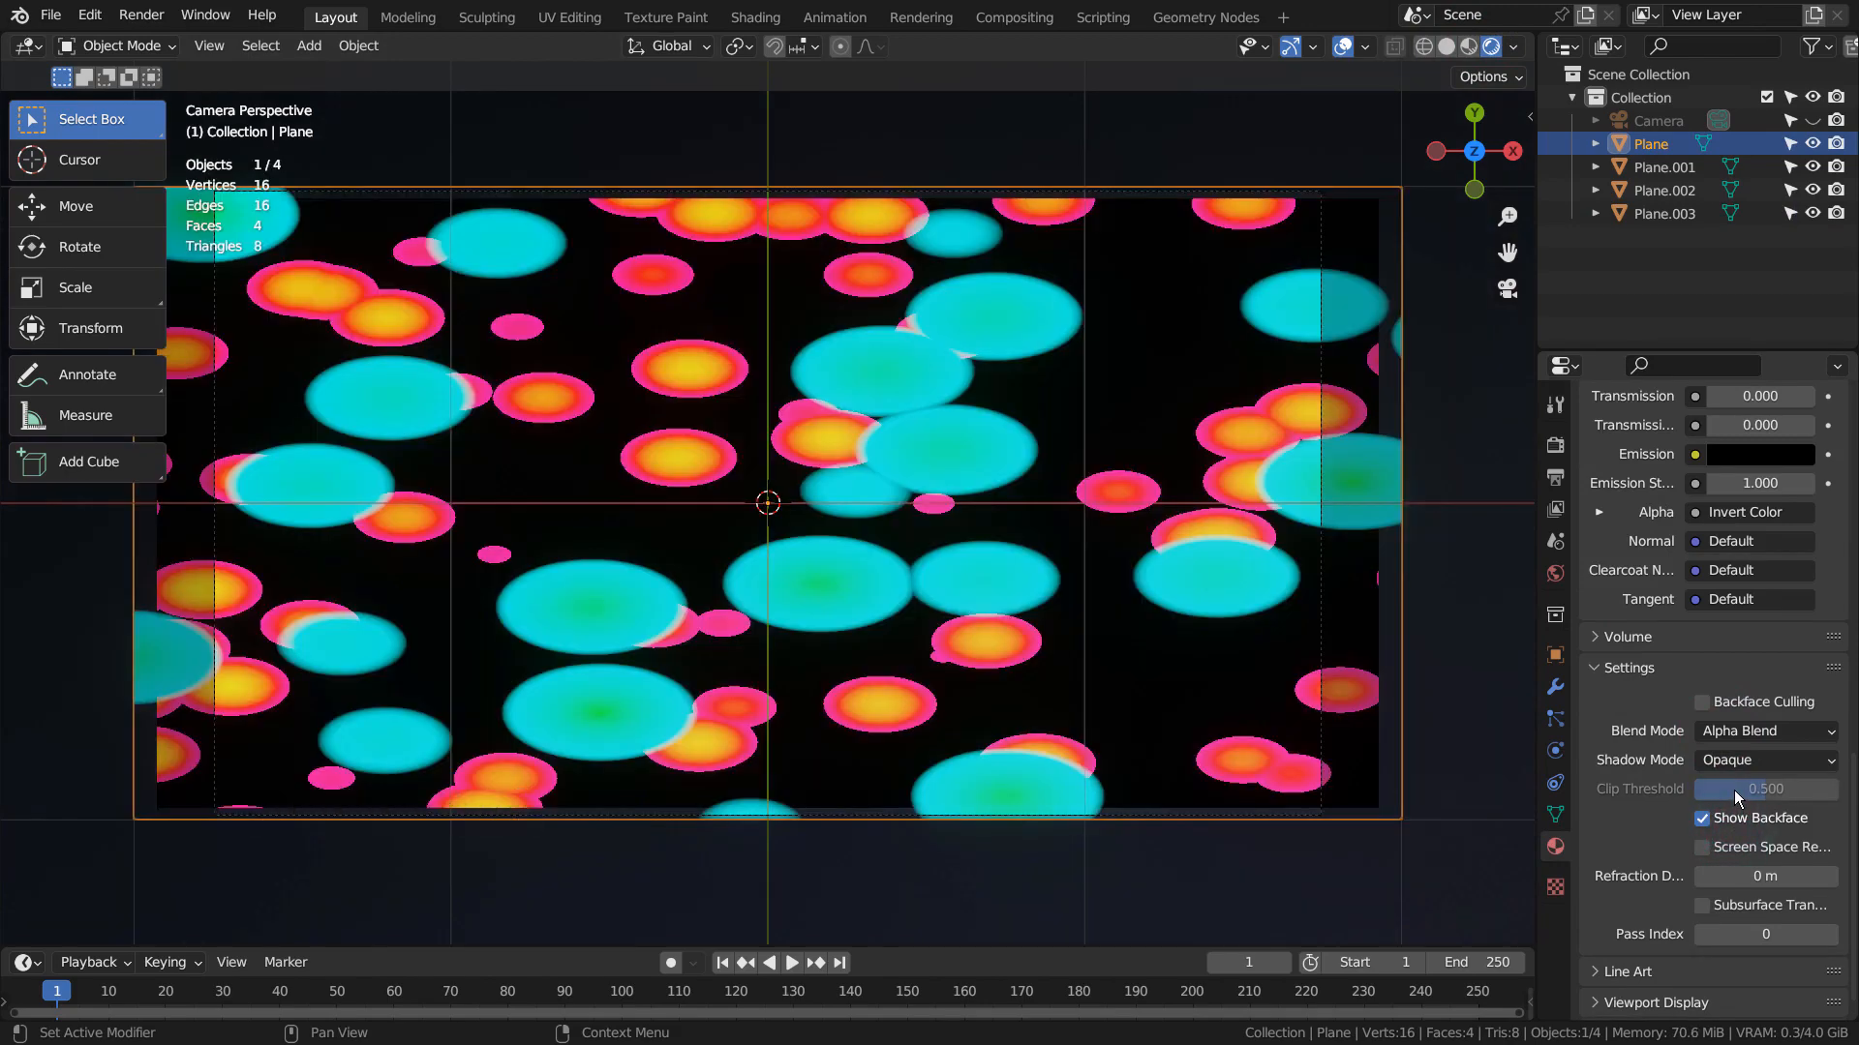
click(1619, 167)
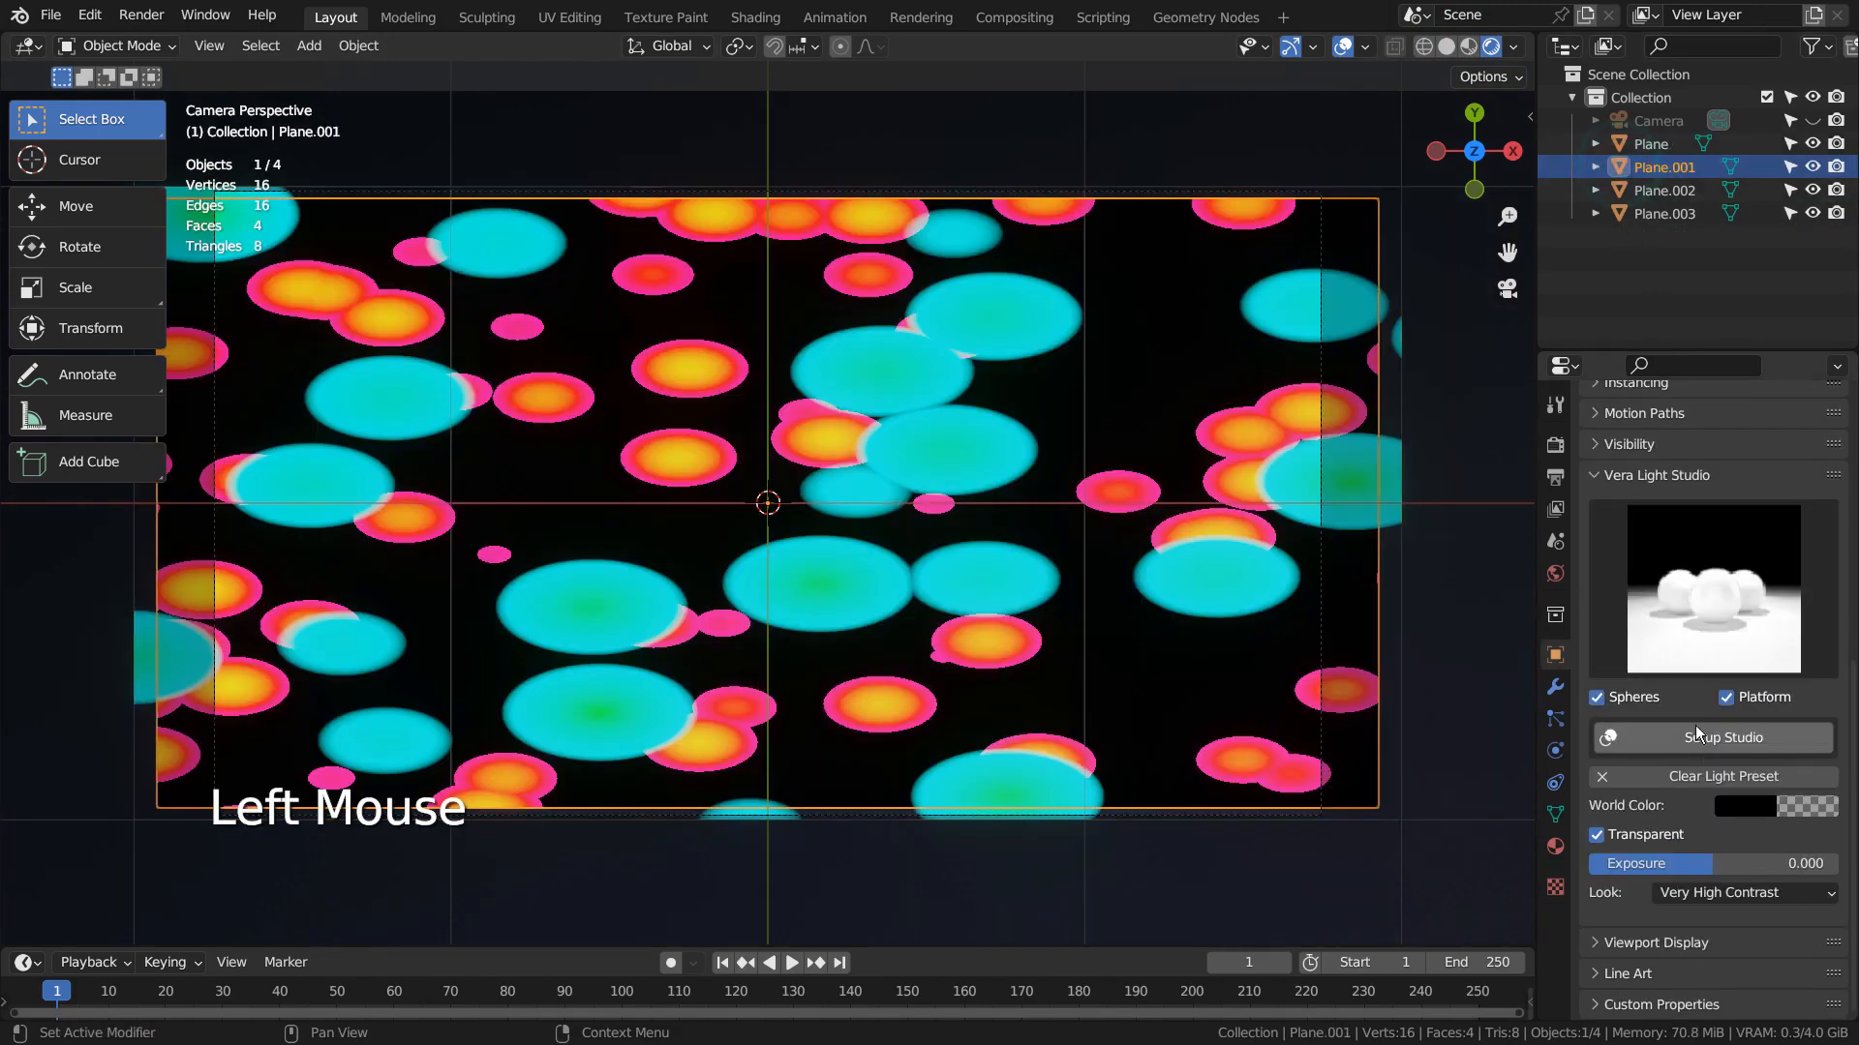
scroll(1654, 742, up, 3)
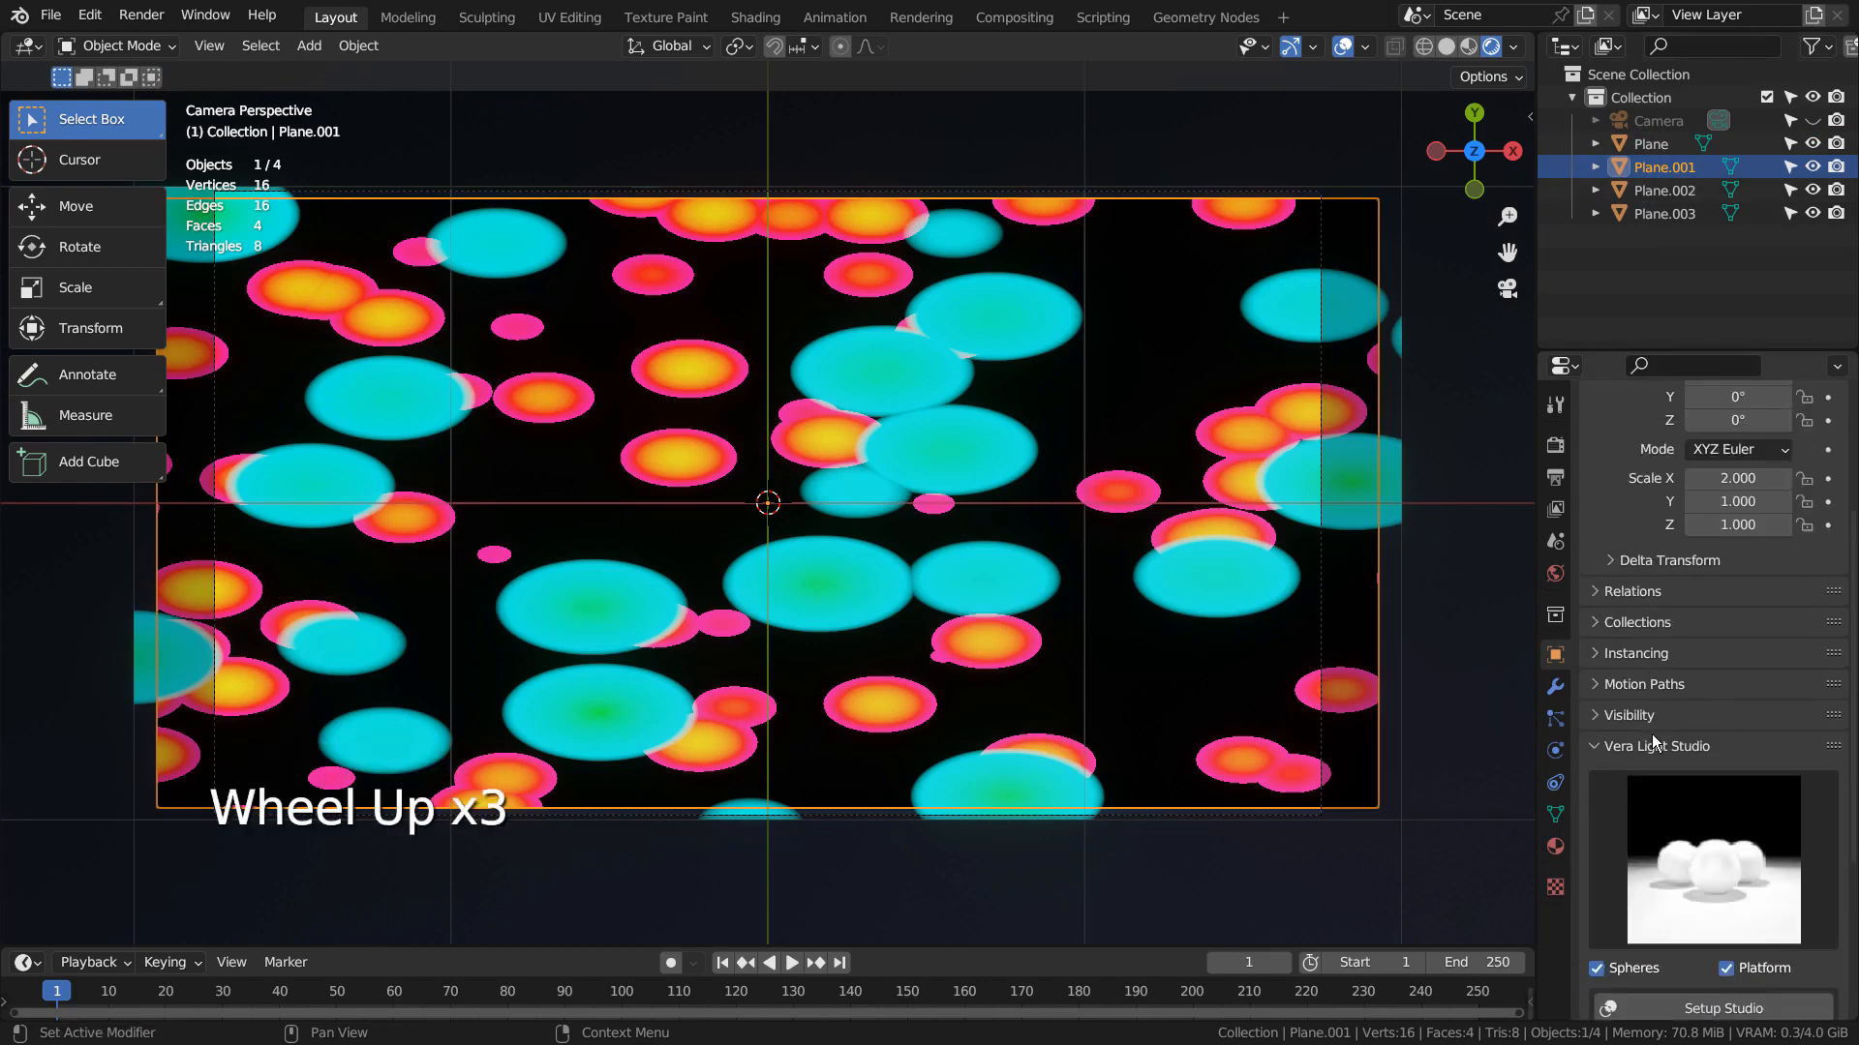
scroll(1653, 742, up, 4)
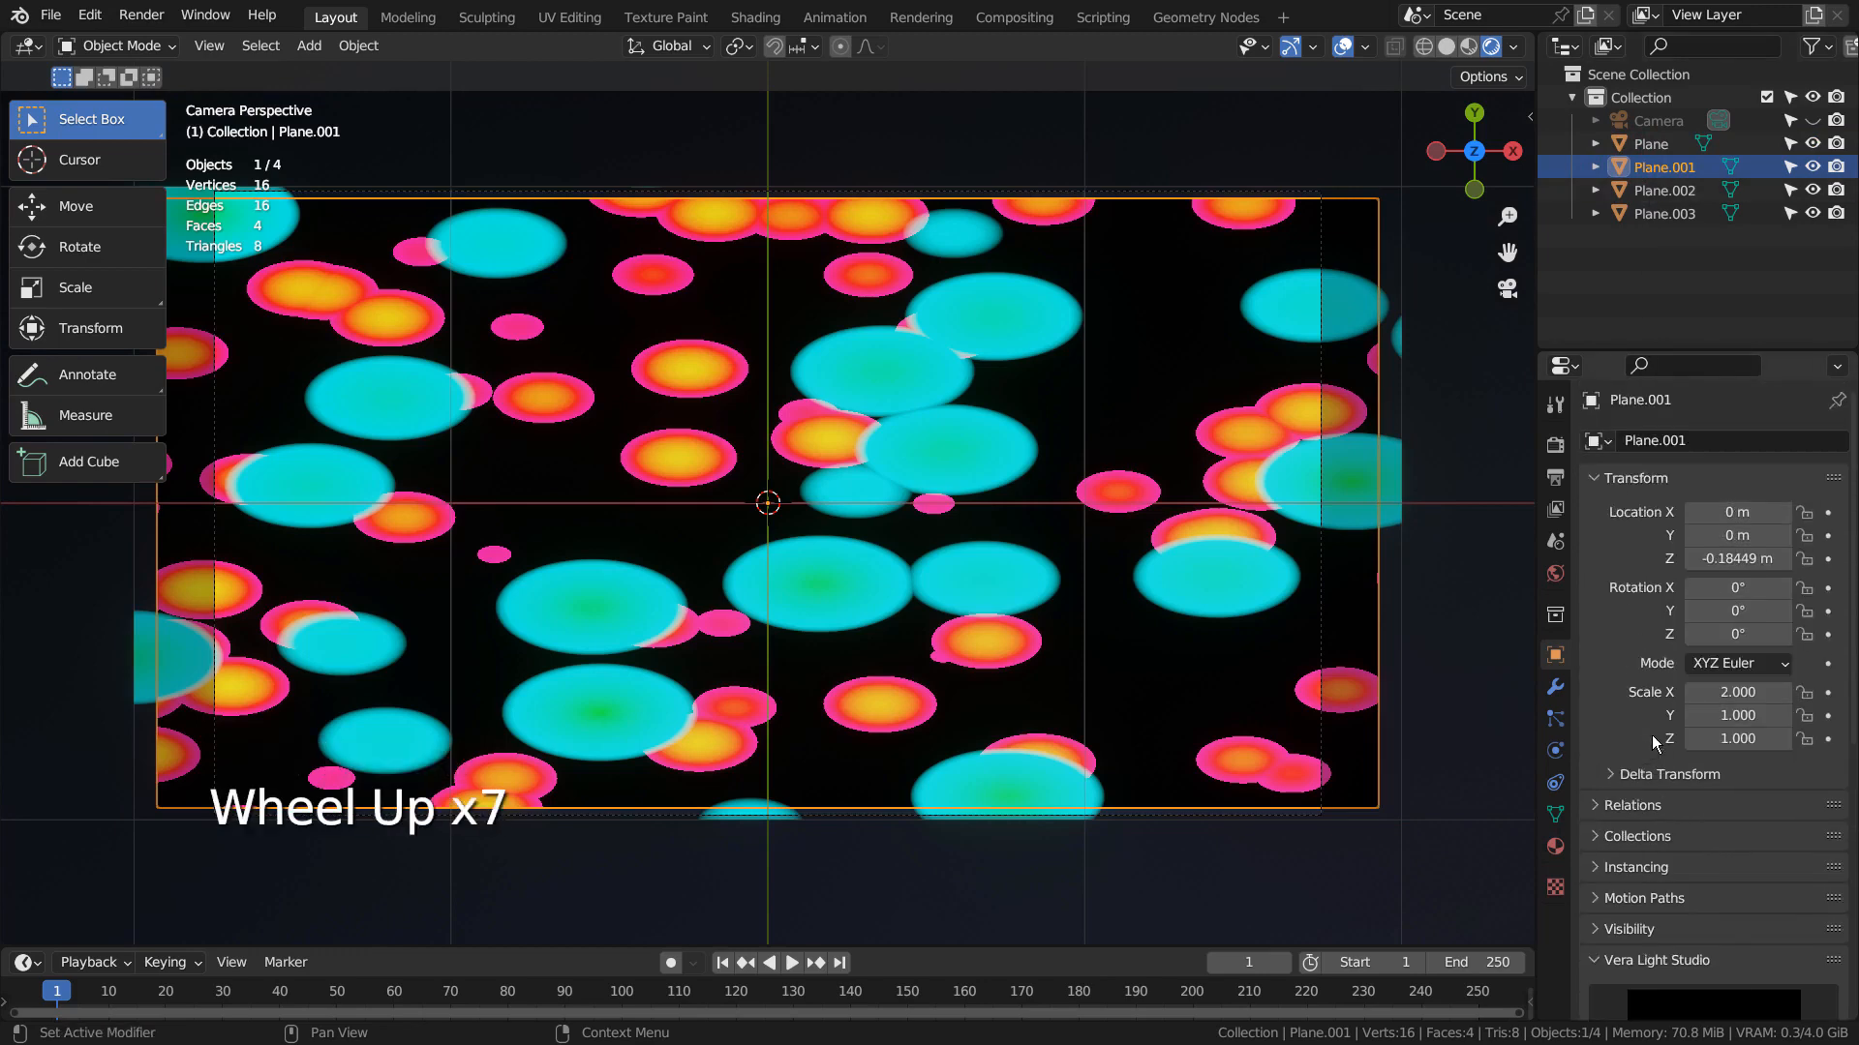
click(1555, 846)
scroll(1646, 816, down, 8)
scroll(1646, 816, down, 1)
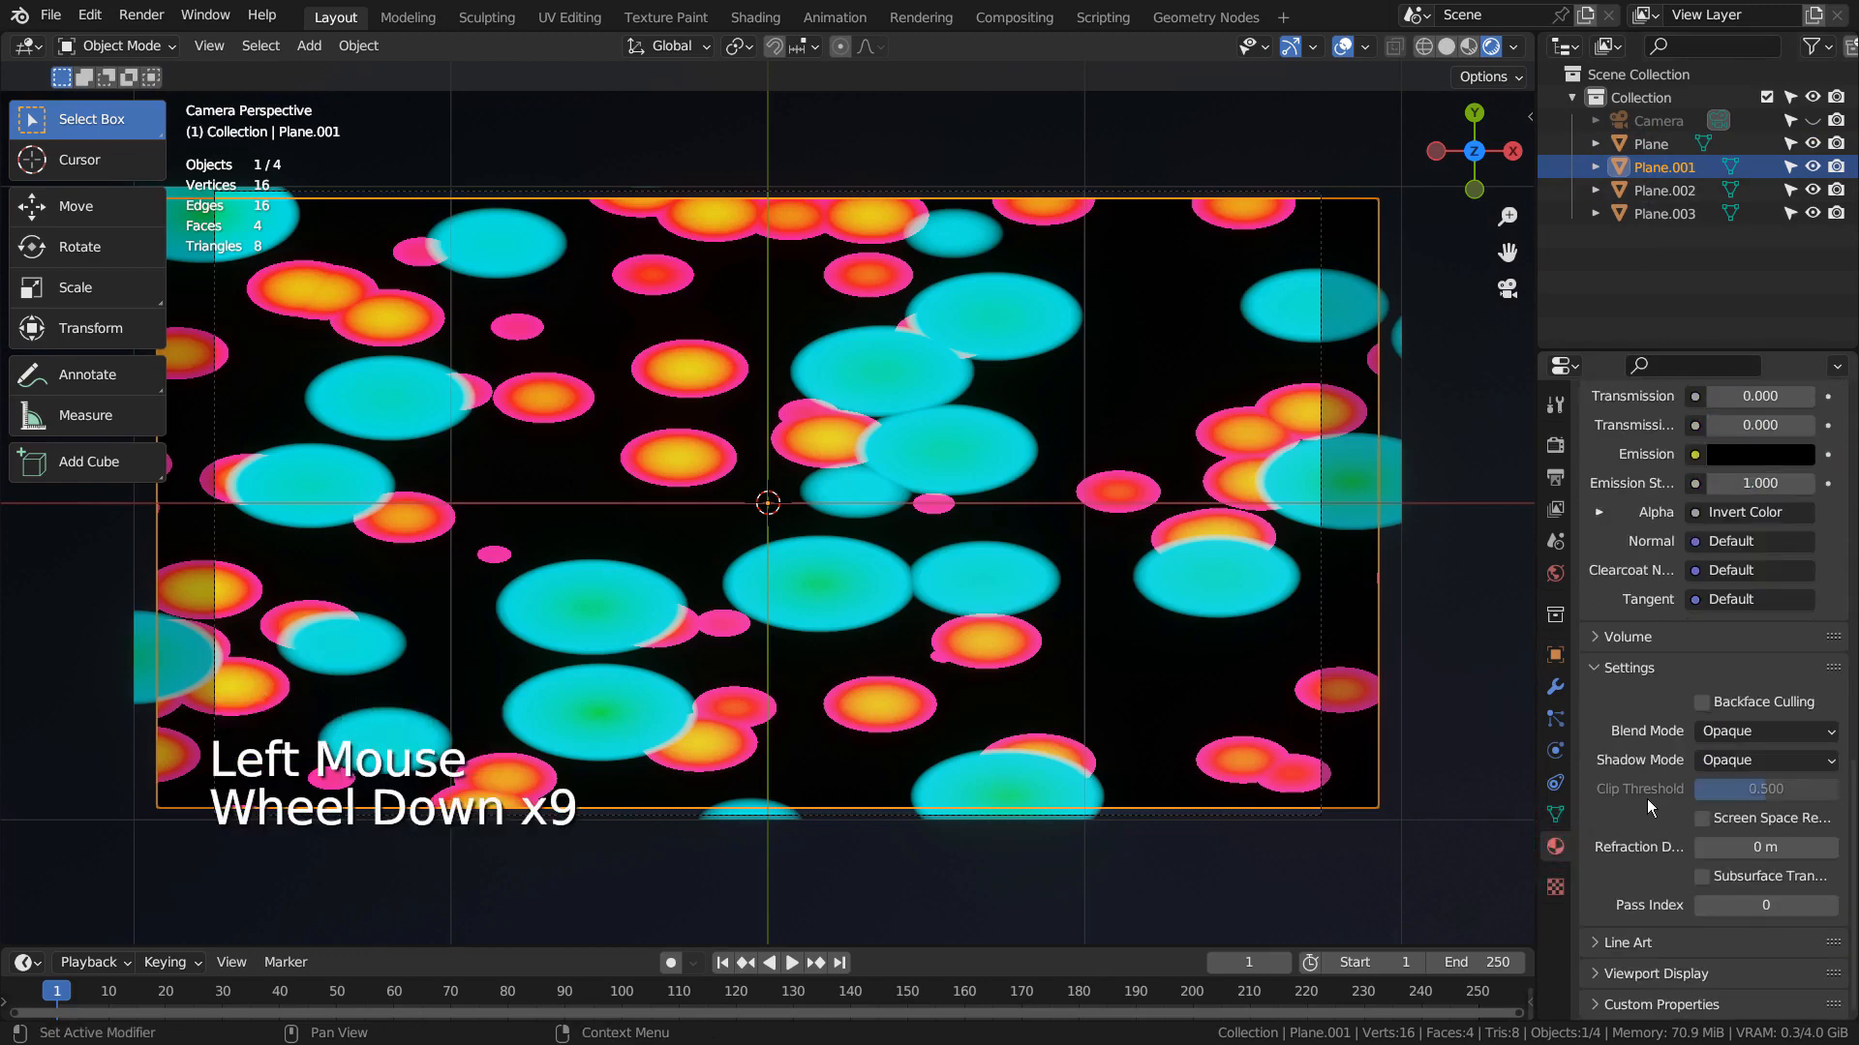
click(1738, 732)
click(1743, 833)
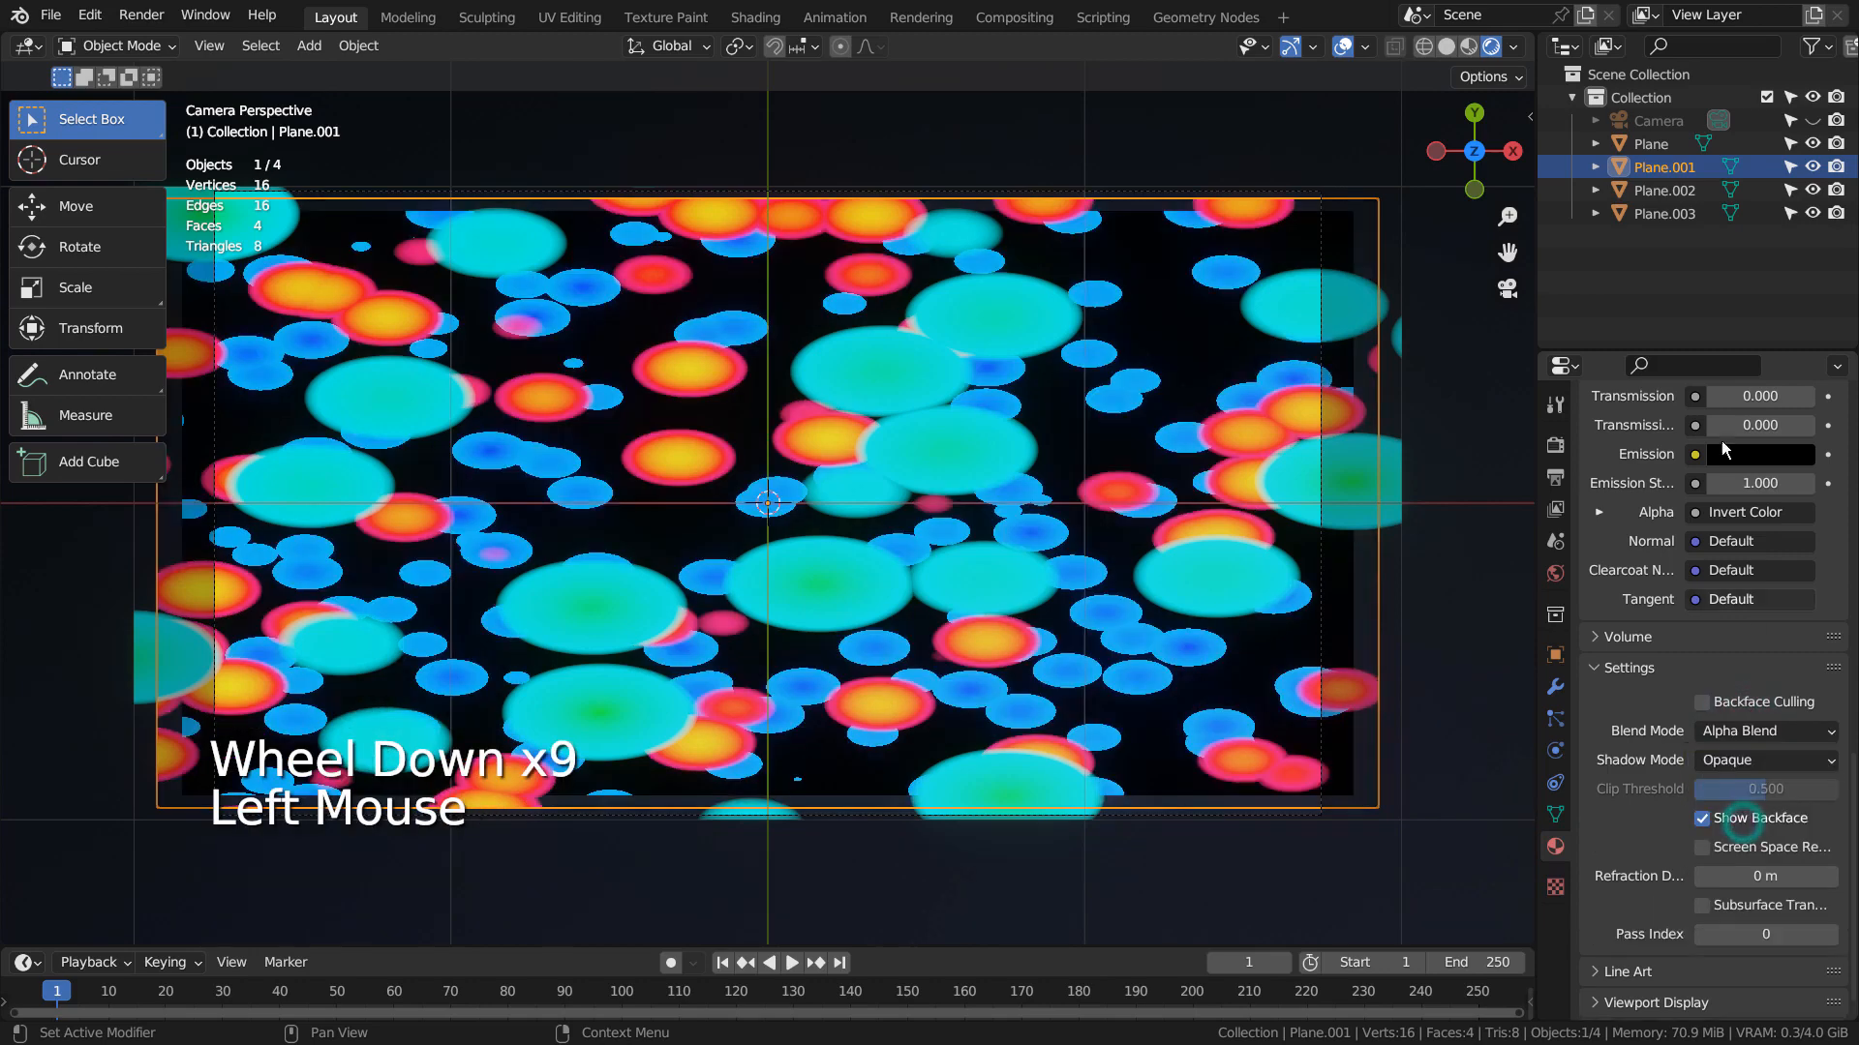
Set the blend mode of Plane.002's material to Alpha Blend.
click(1665, 191)
scroll(1687, 697, down, 2)
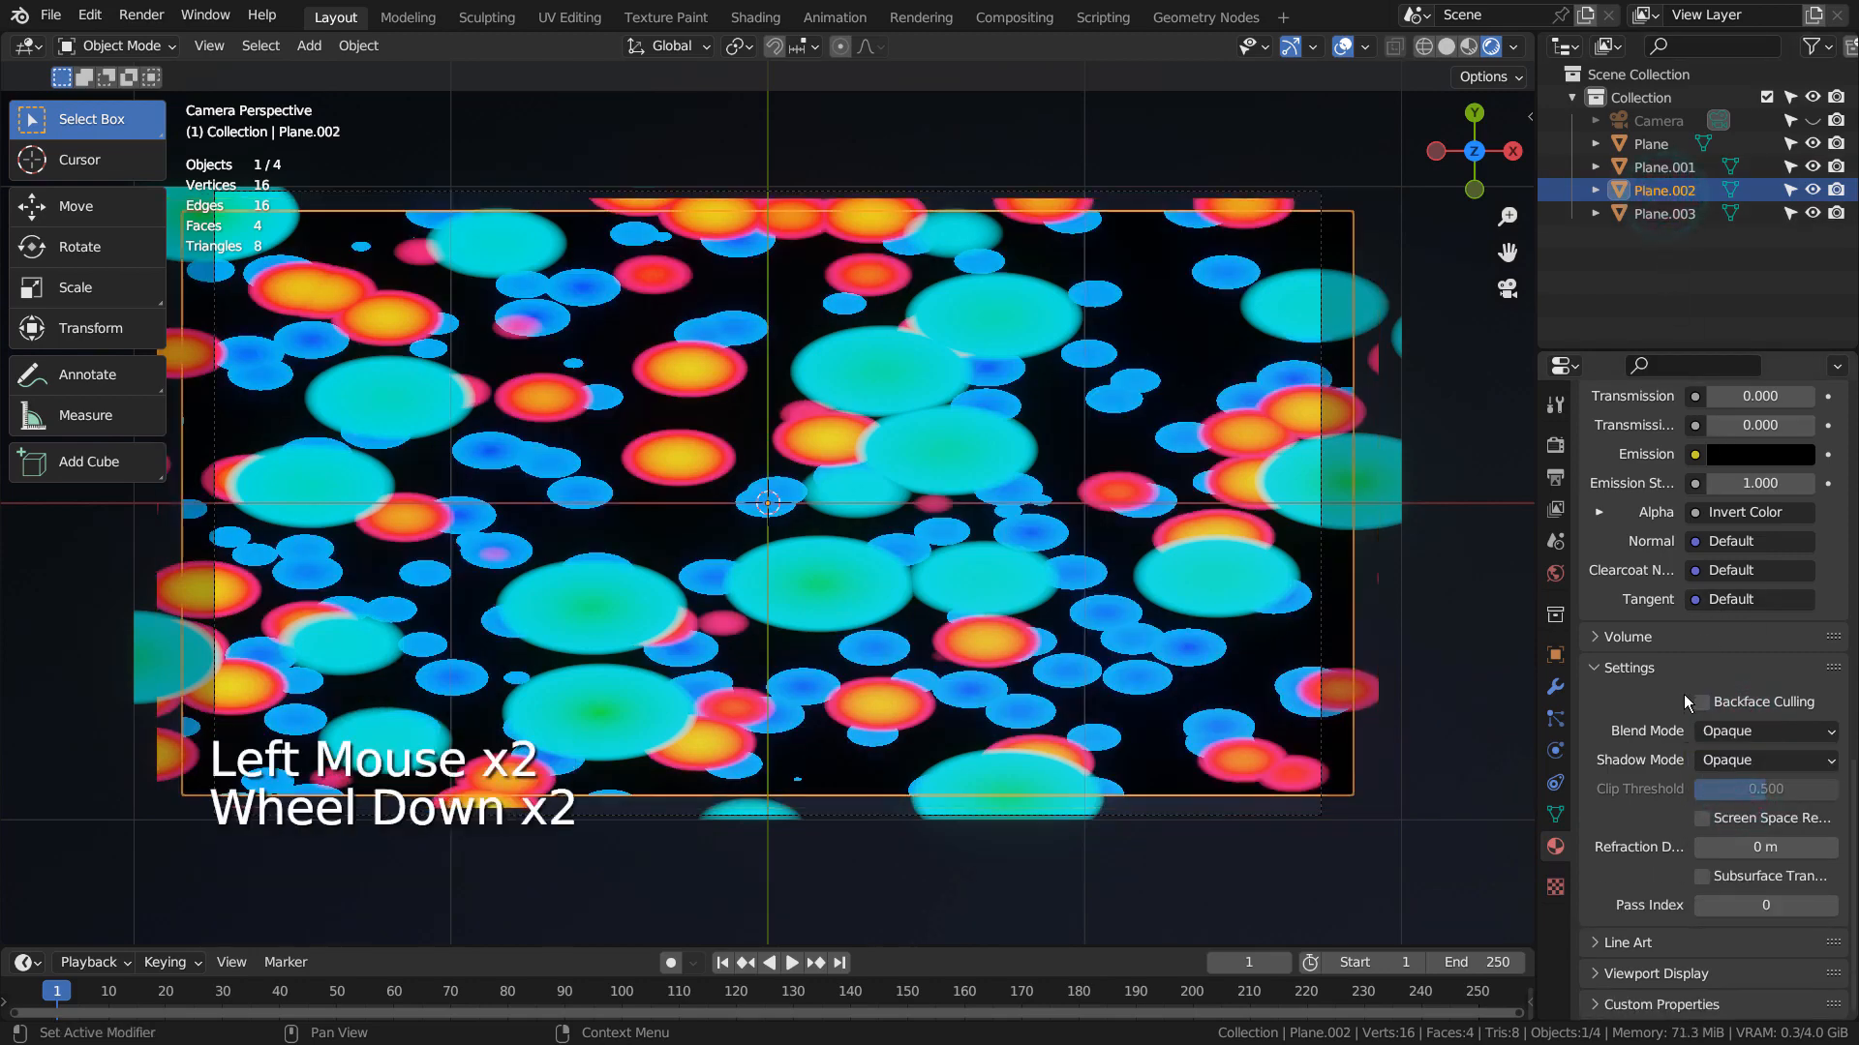
click(1742, 731)
click(1740, 831)
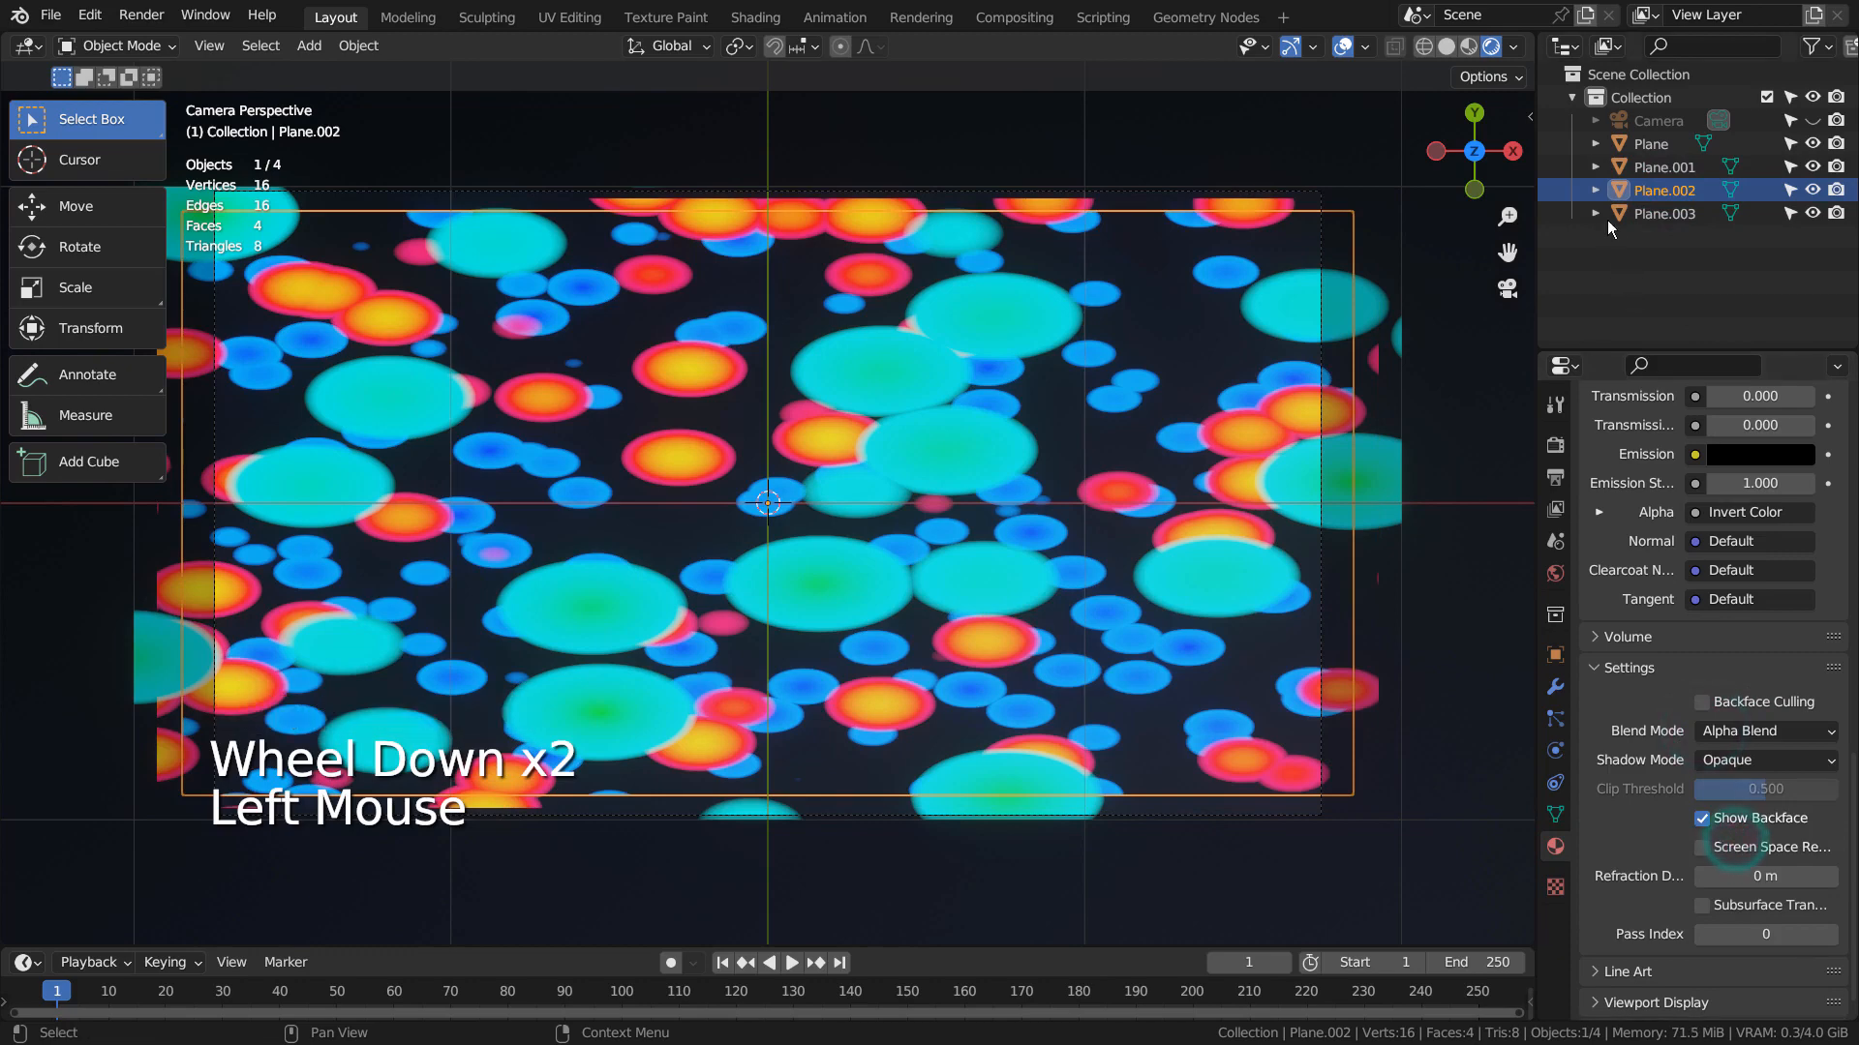
Turn off Backface Culling, Show Backface and Screen Space Refraction in Plane.003's material.
click(1665, 214)
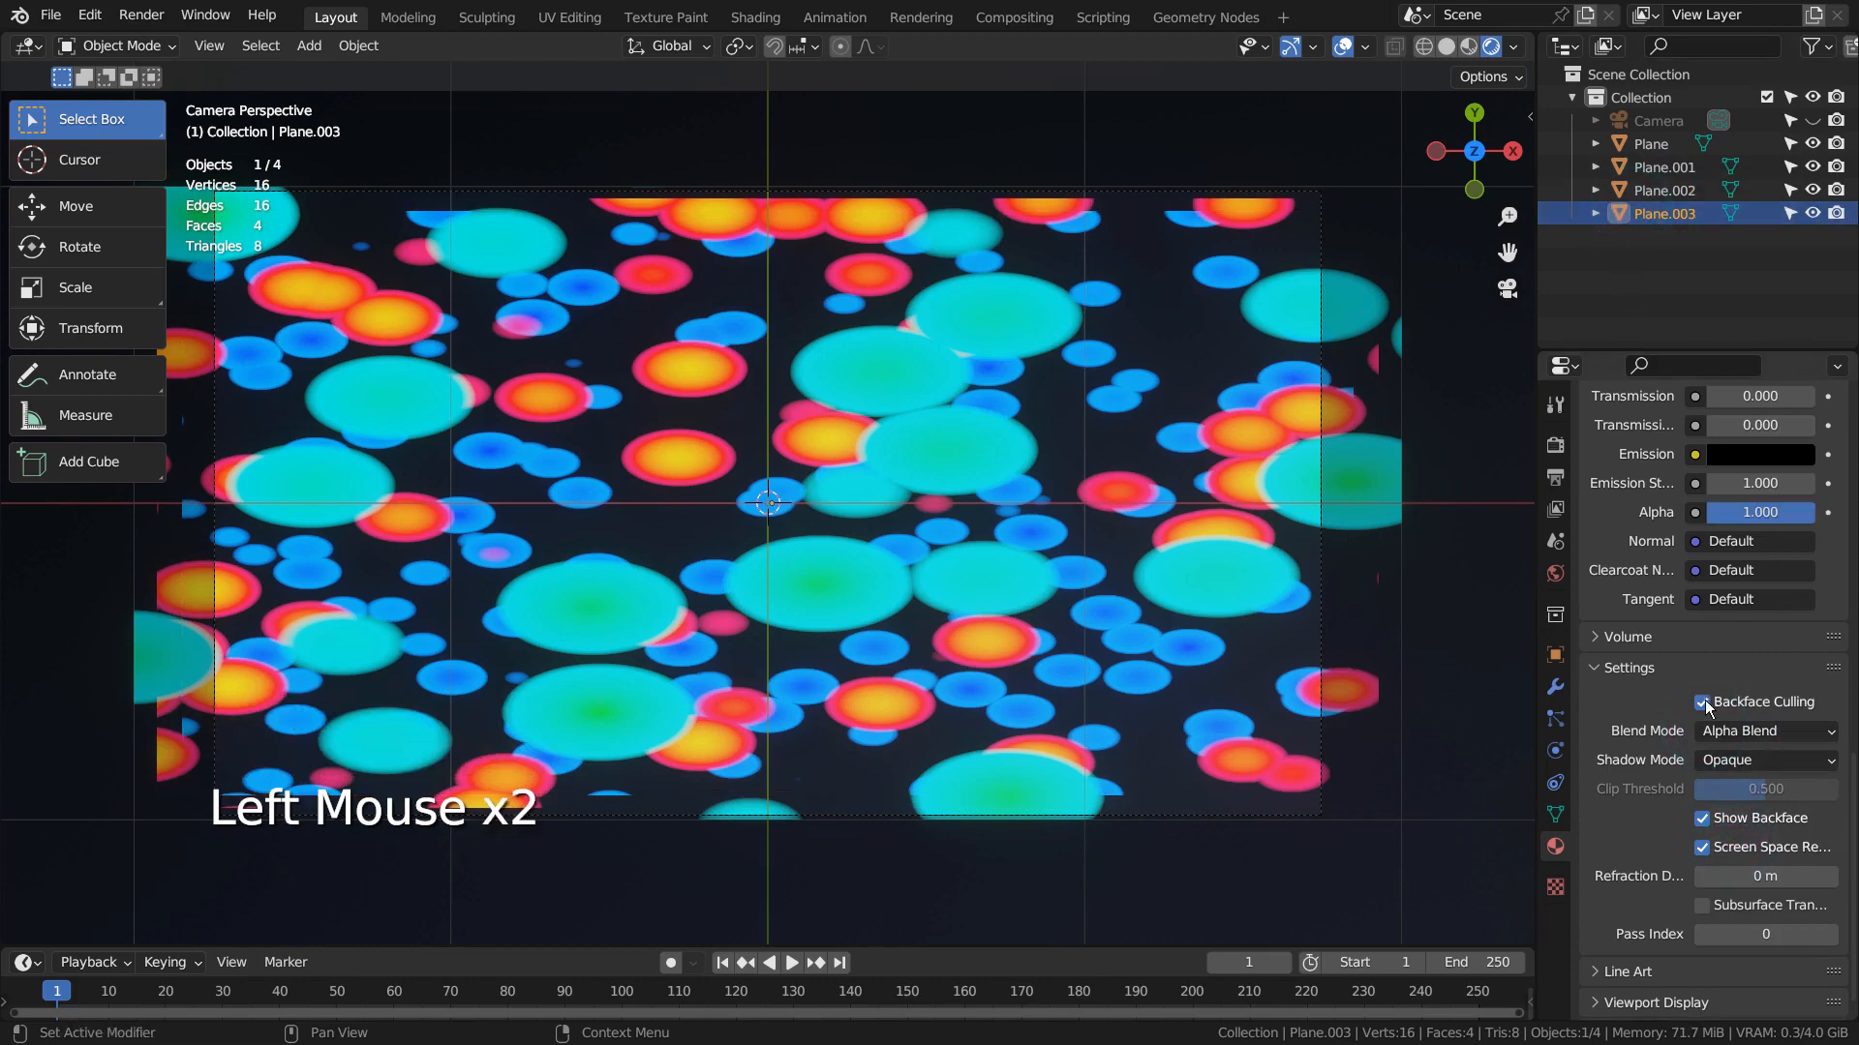
click(1702, 818)
click(1702, 847)
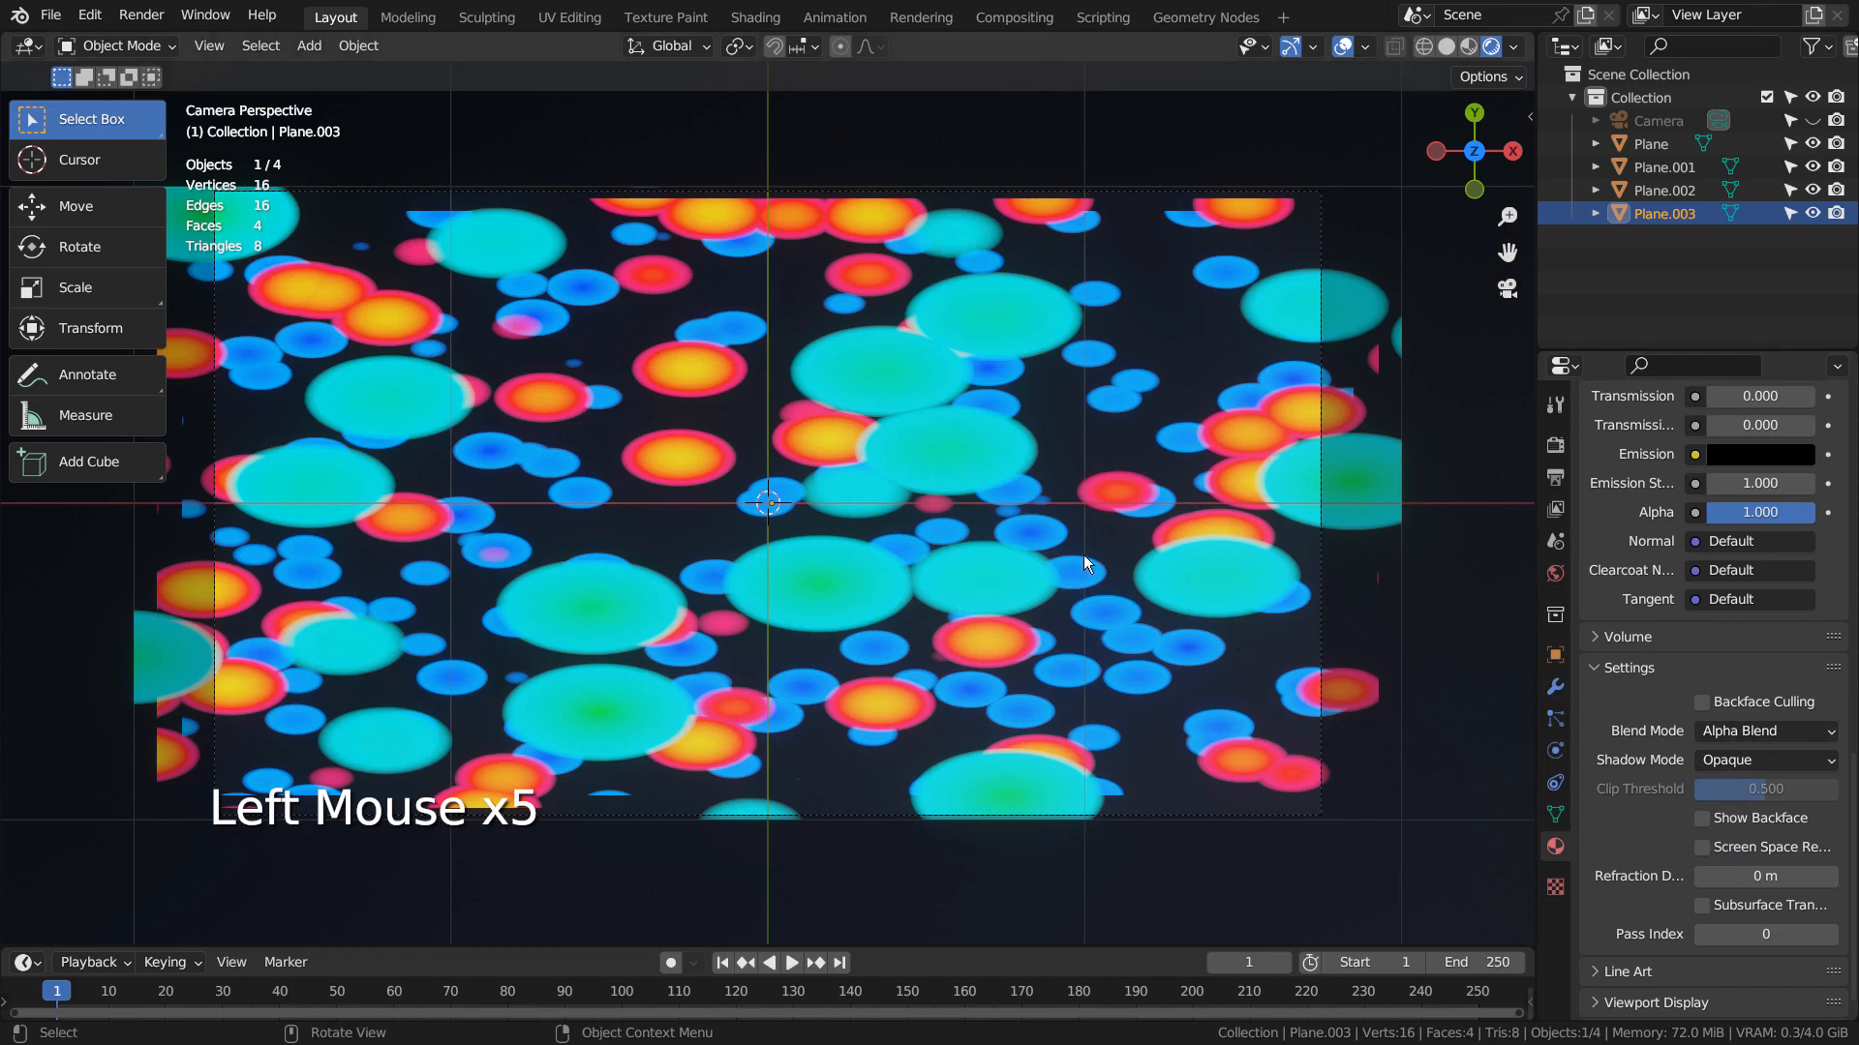
Examine the stack of planes in perspective, selecting the layers one by one to see their order and spacing.
middle_drag(1080, 602, 1140, 414)
click(1607, 147)
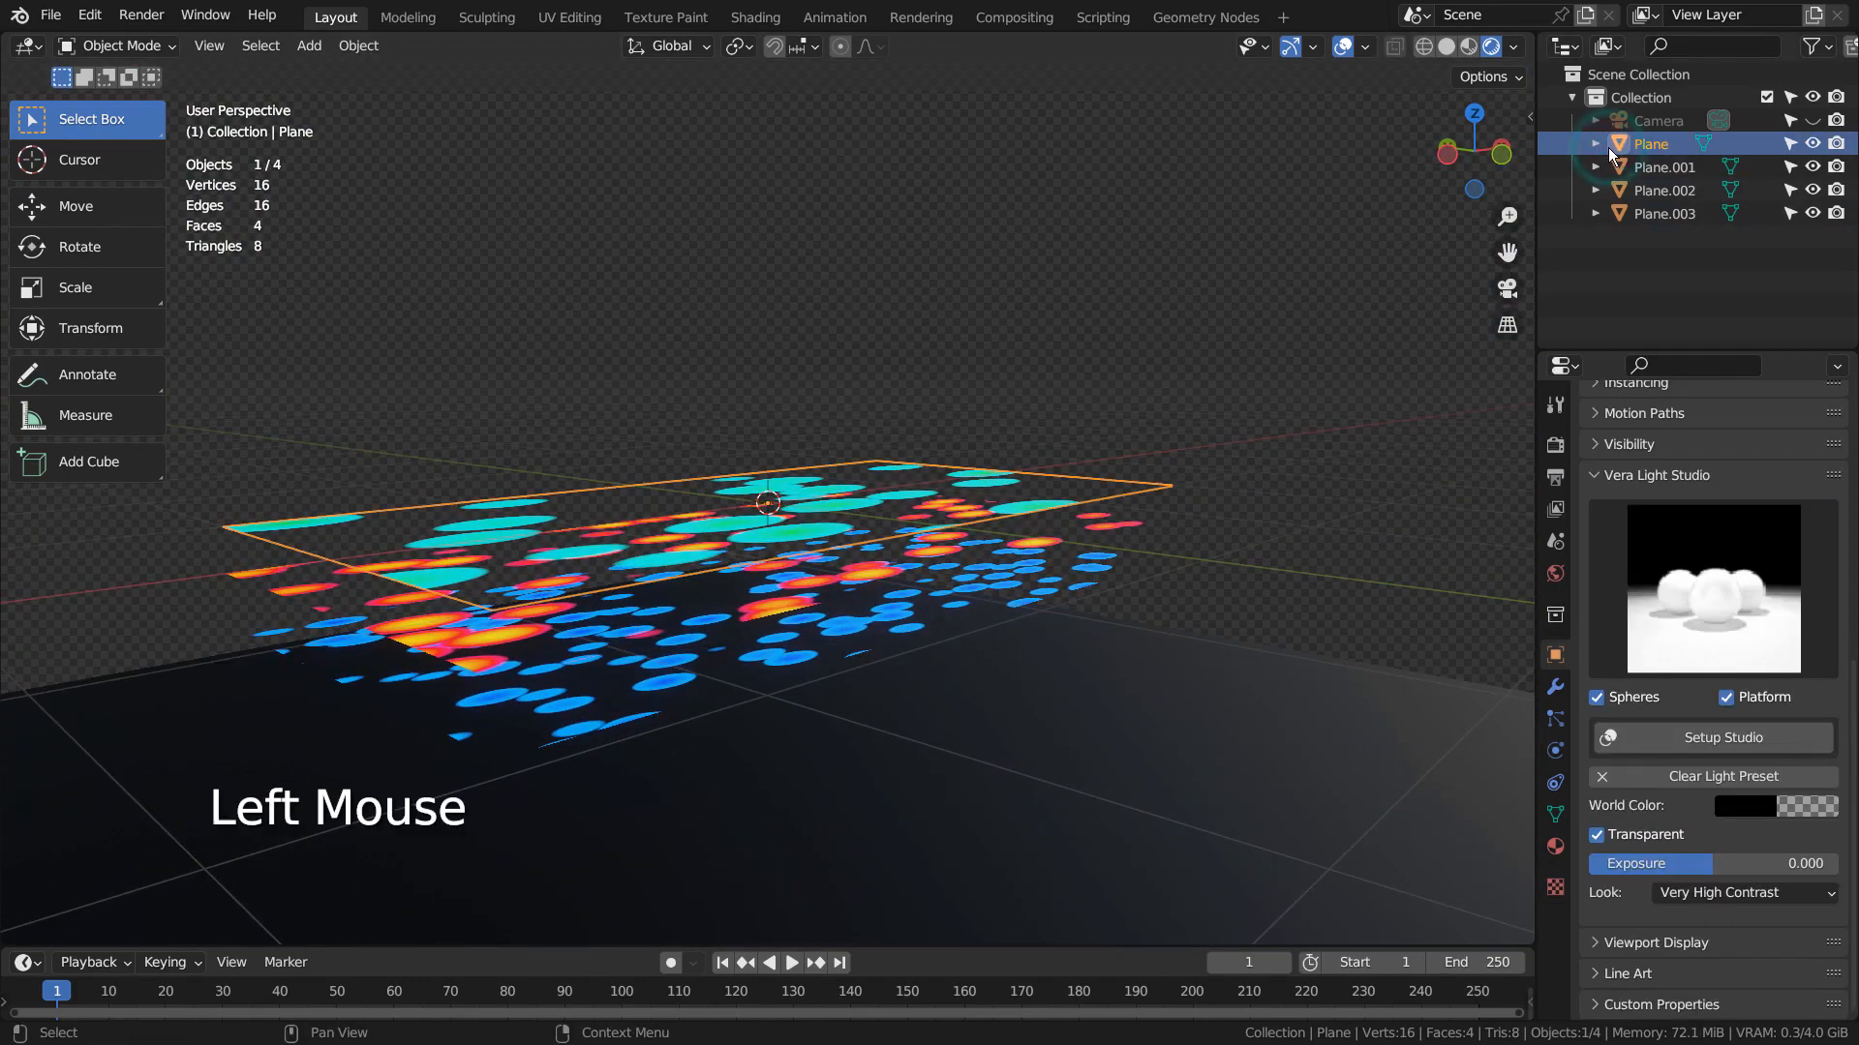
click(1644, 166)
click(1651, 189)
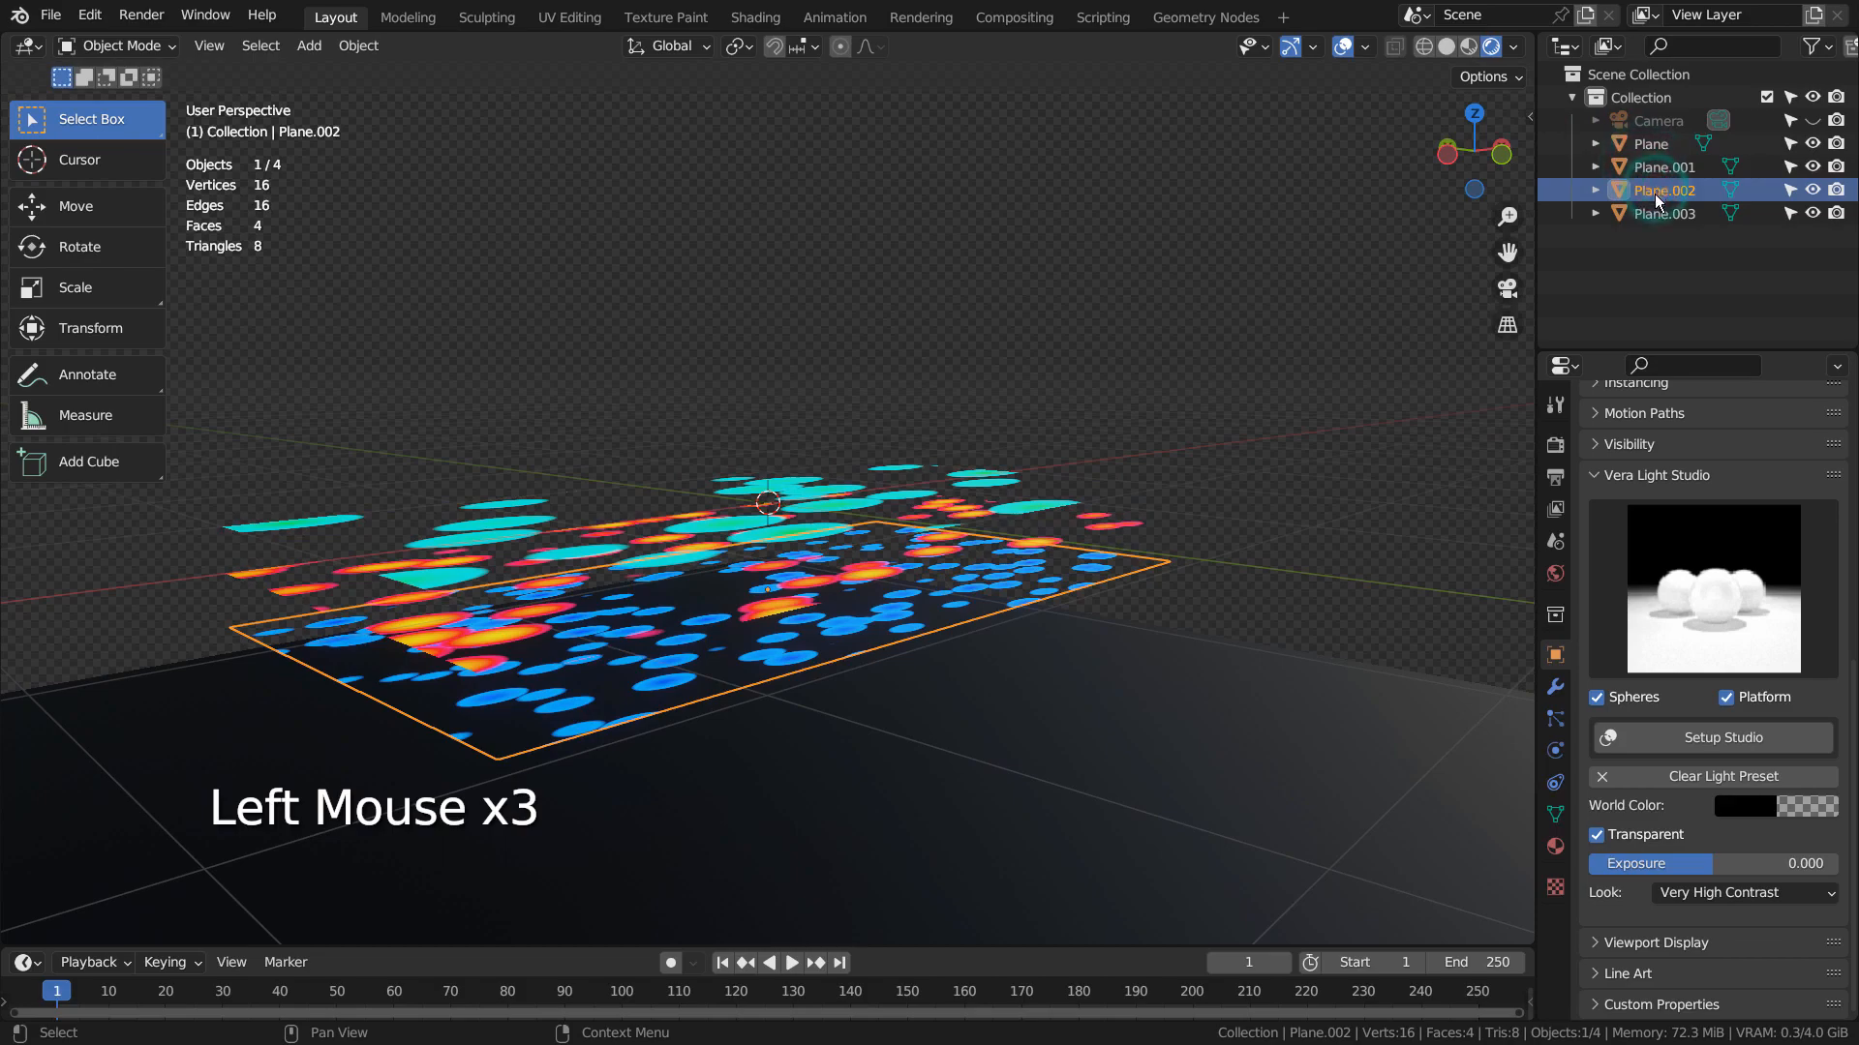
click(1437, 705)
middle_drag(1433, 645, 1354, 484)
scroll(952, 711, up, 3)
scroll(951, 707, up, 1)
middle_drag(951, 707, 764, 776)
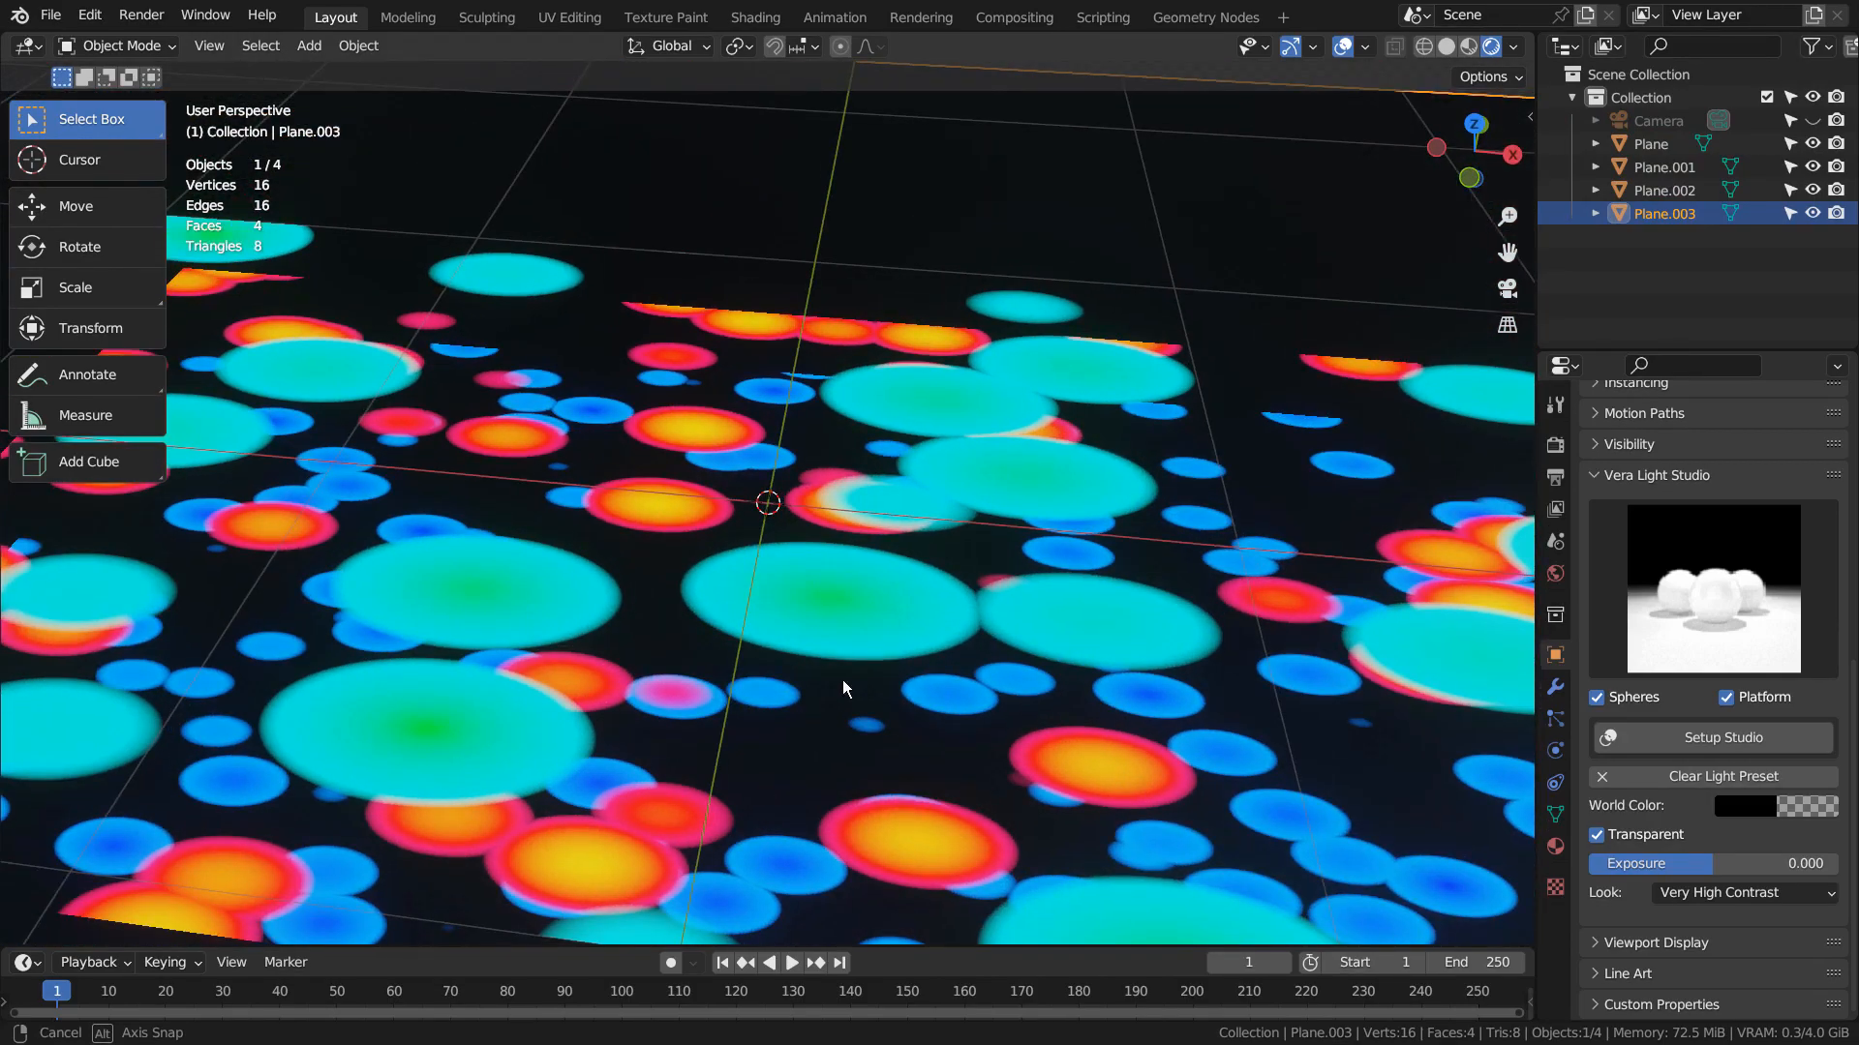
scroll(852, 672, down, 2)
Compare the planes in wireframe, solid, material preview and rendered shading with all of them selected, and return to the camera view.
key(shift+z)
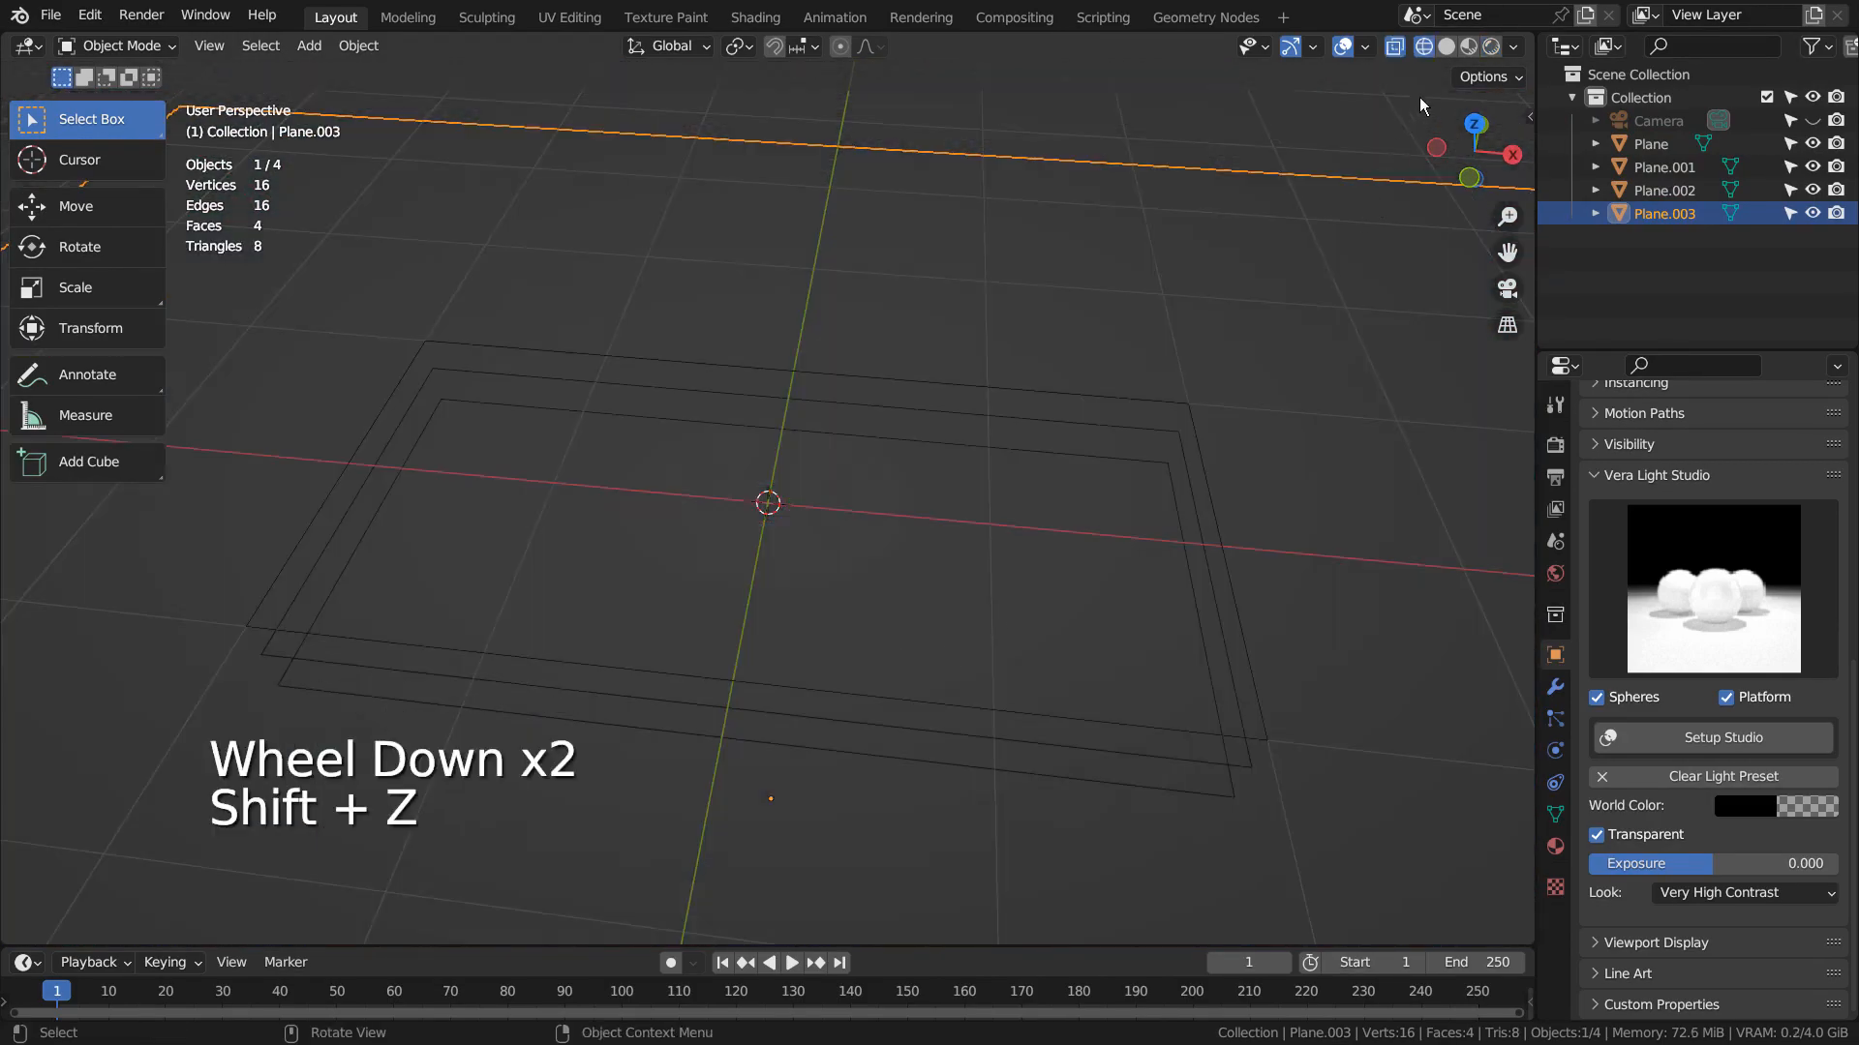
click(1446, 47)
middle_drag(1007, 674, 1089, 736)
key(a)
click(1471, 46)
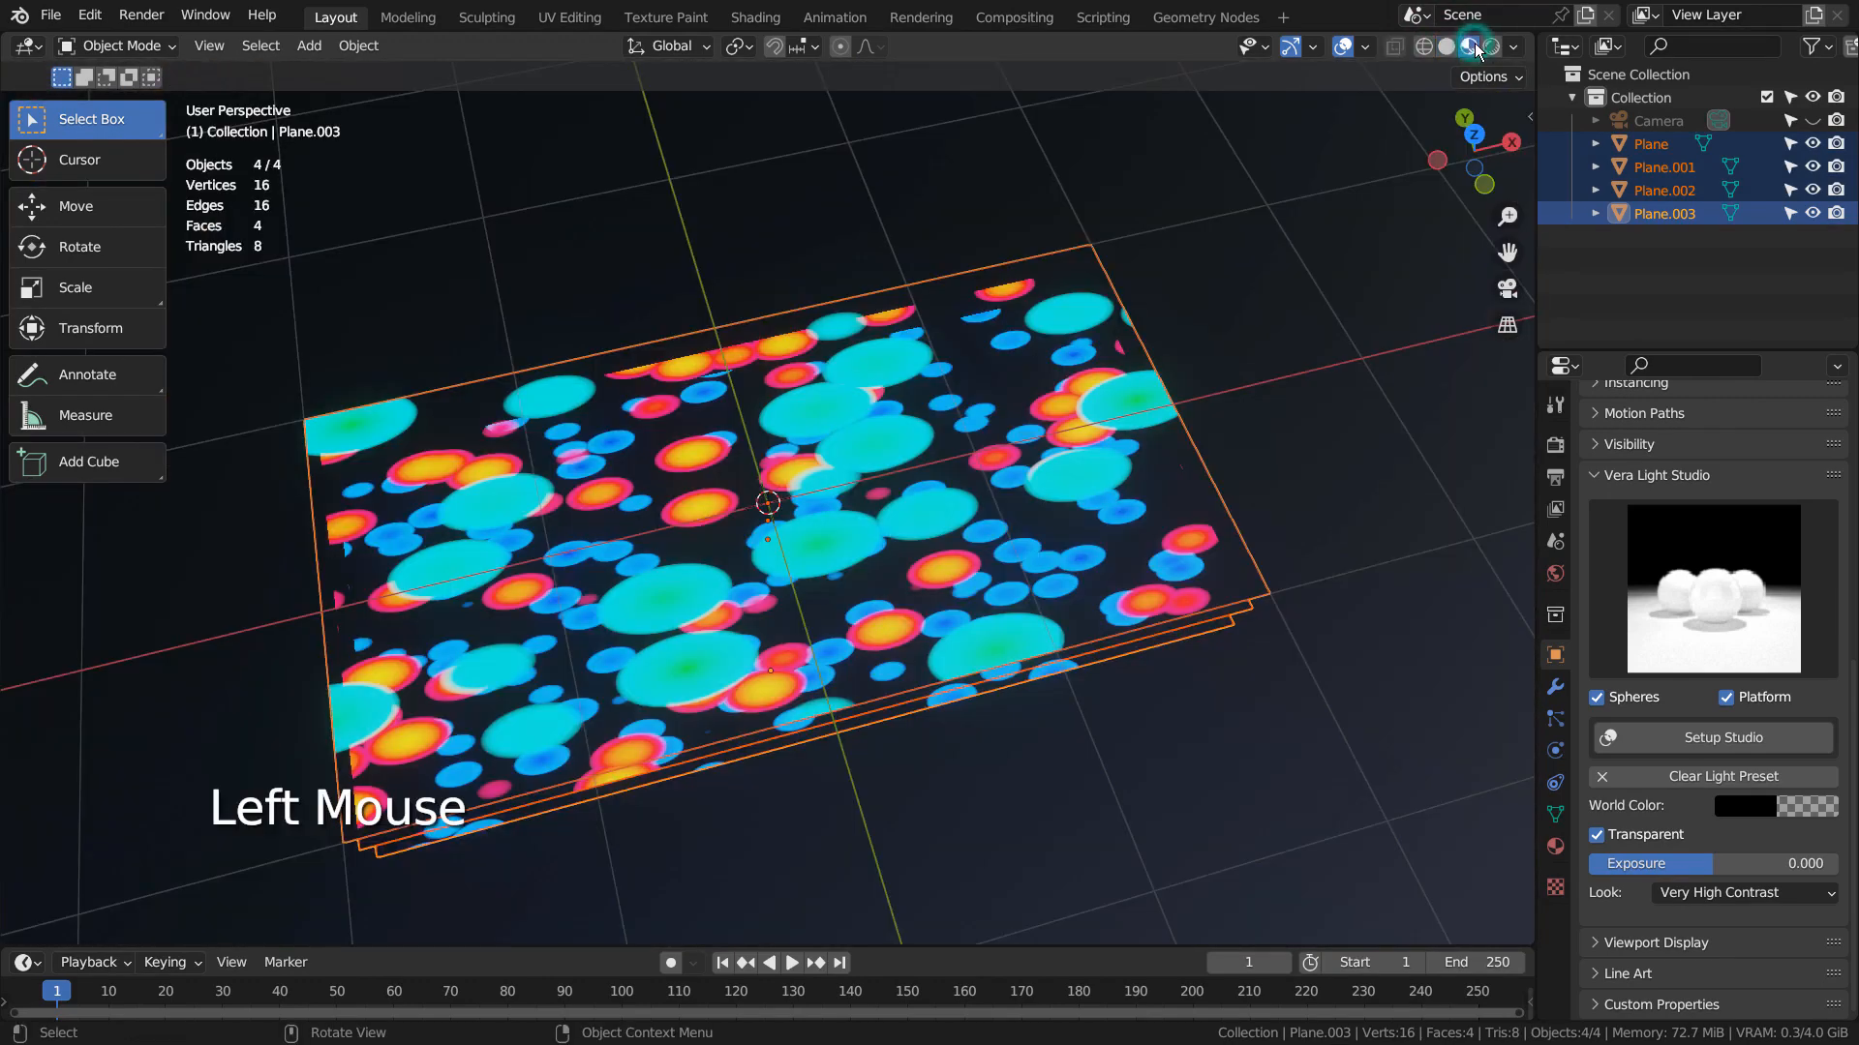
click(1491, 46)
middle_drag(1030, 557, 1036, 618)
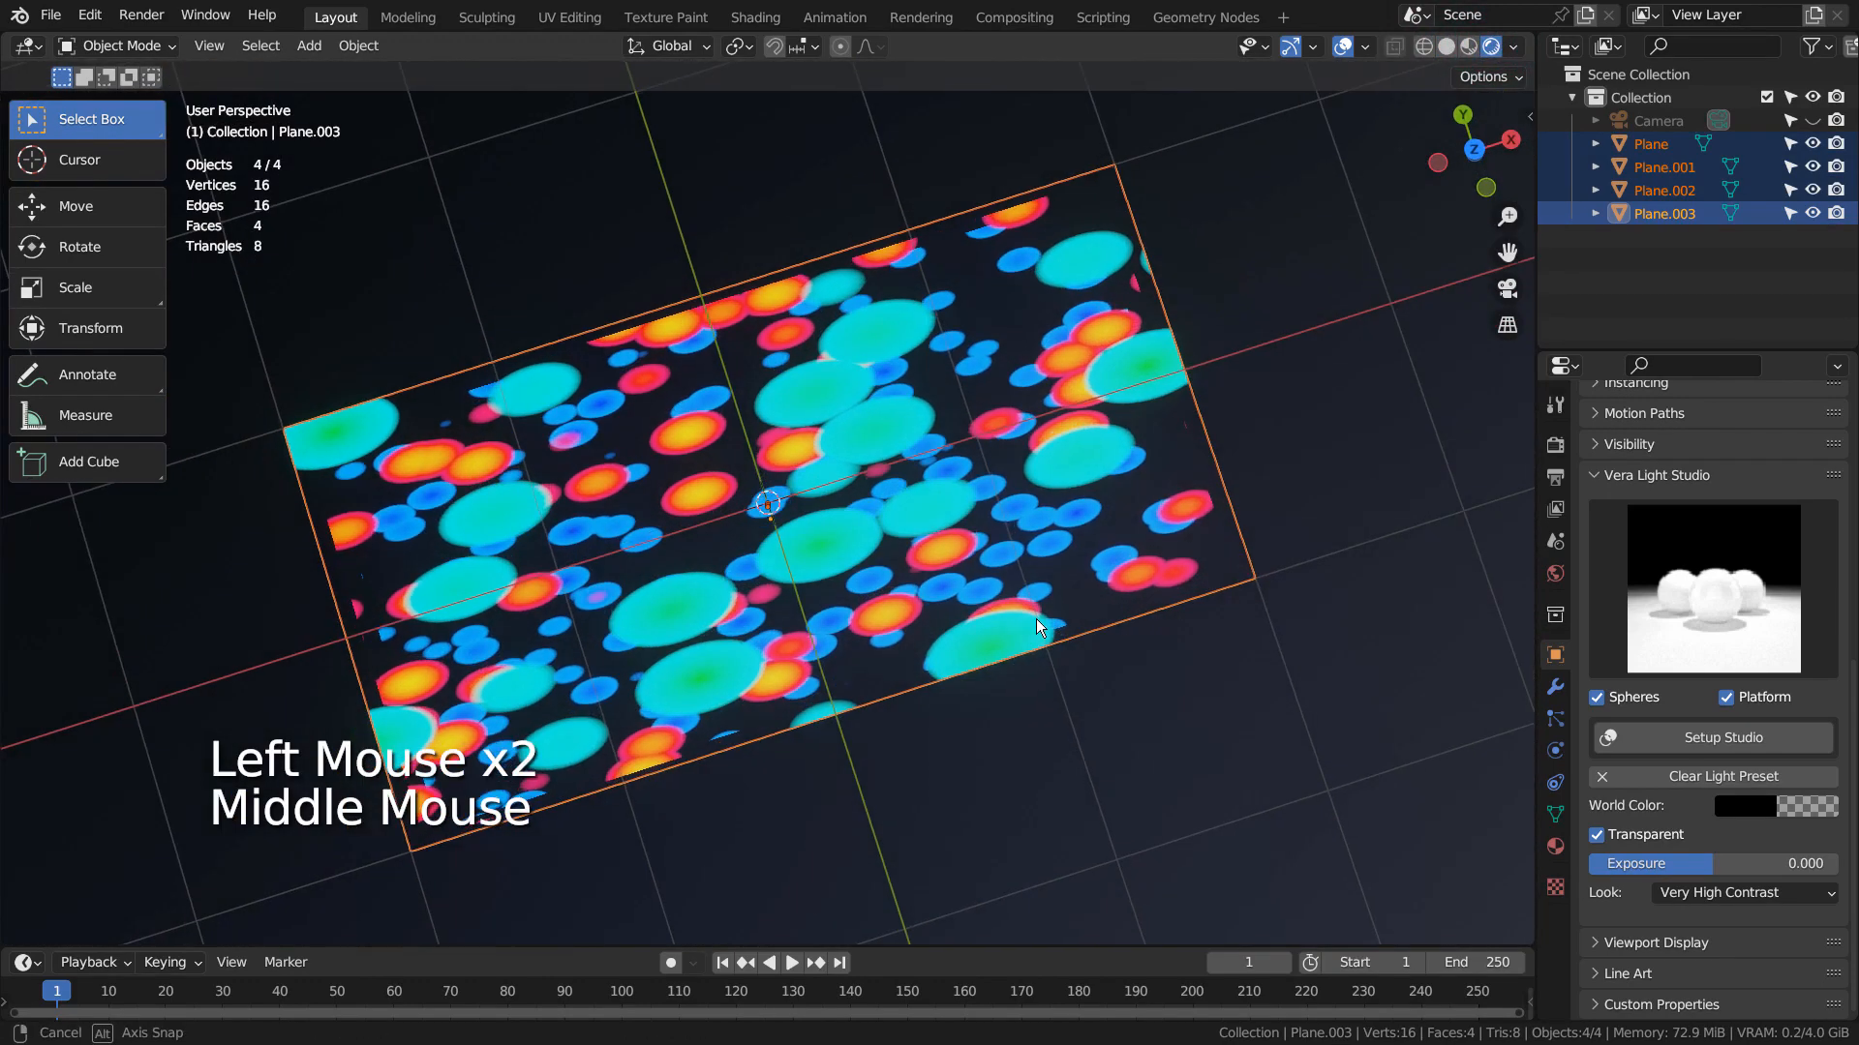
key(KP_1)
key(KP_0)
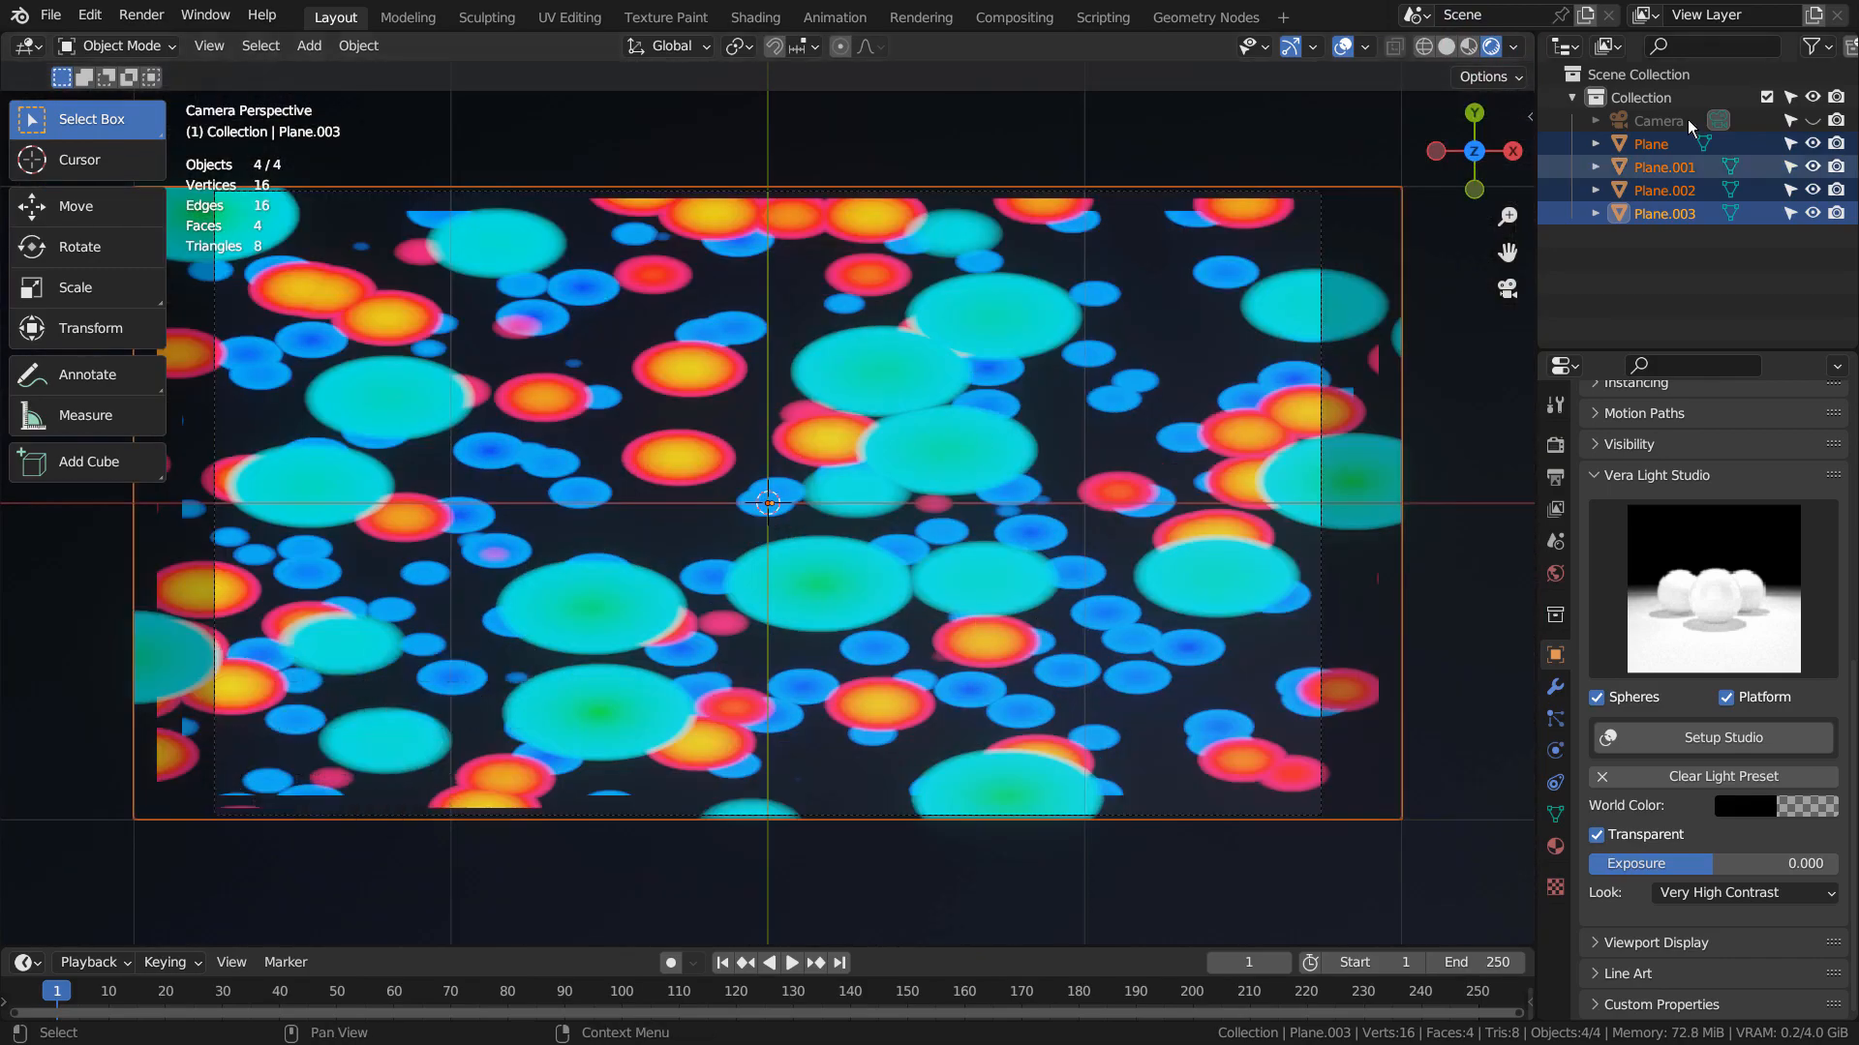
Open Plane.001's material nodes in the Shading workspace and examine the whole node tree in a maximized editor.
click(1644, 162)
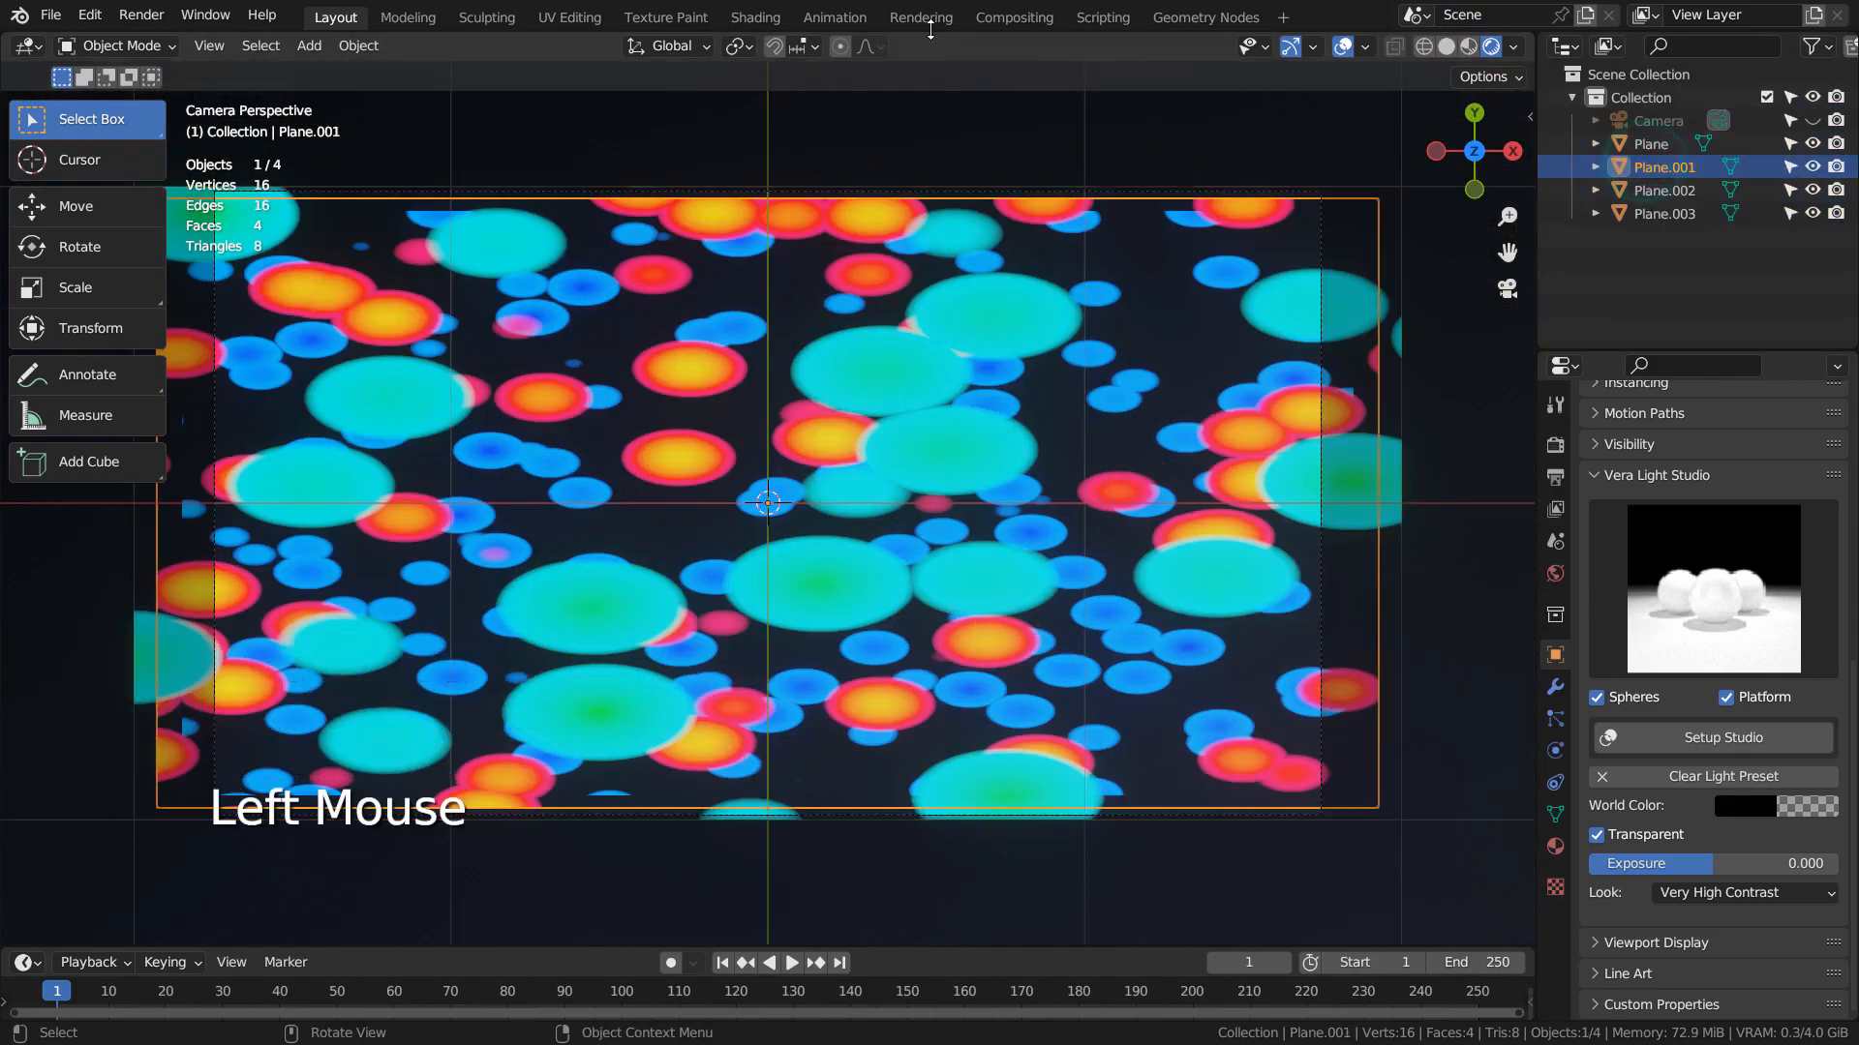
click(755, 17)
key(ctrl+space)
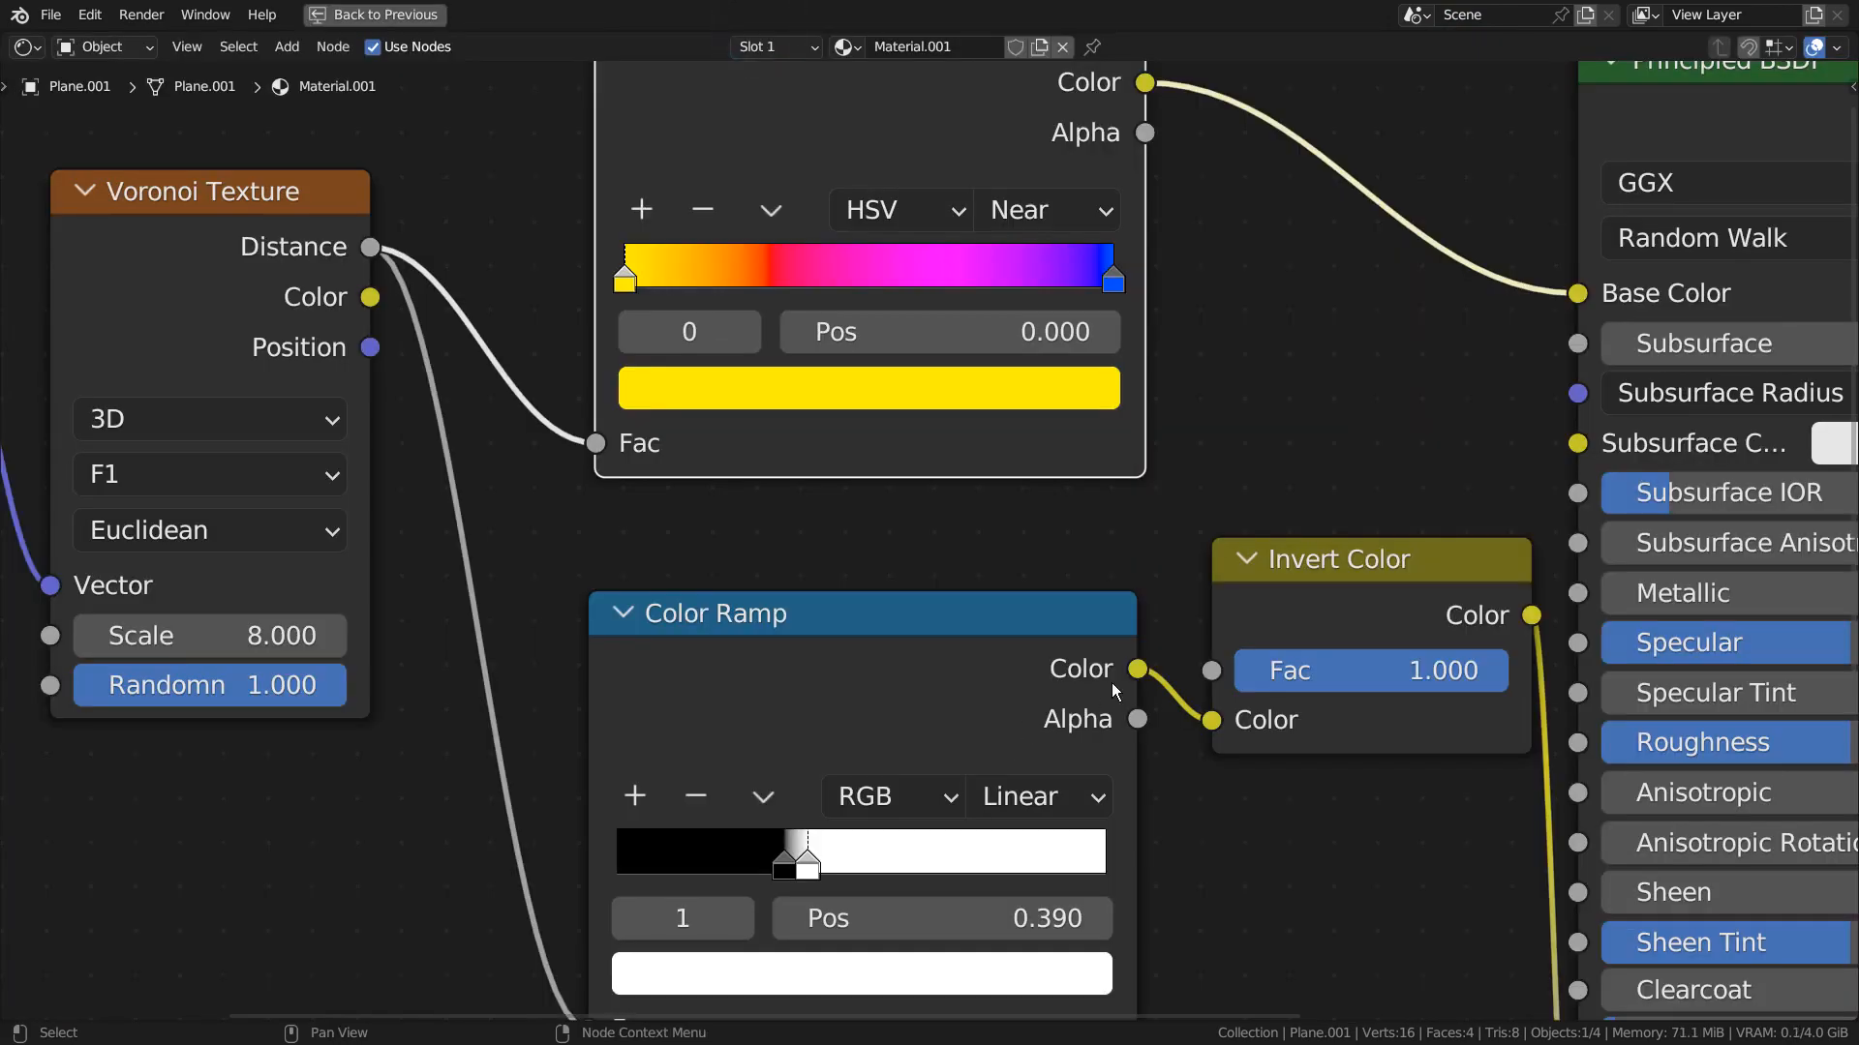
scroll(1112, 682, down, 2)
shift+middle_drag(1160, 816, 1001, 679)
scroll(1036, 770, down, 3)
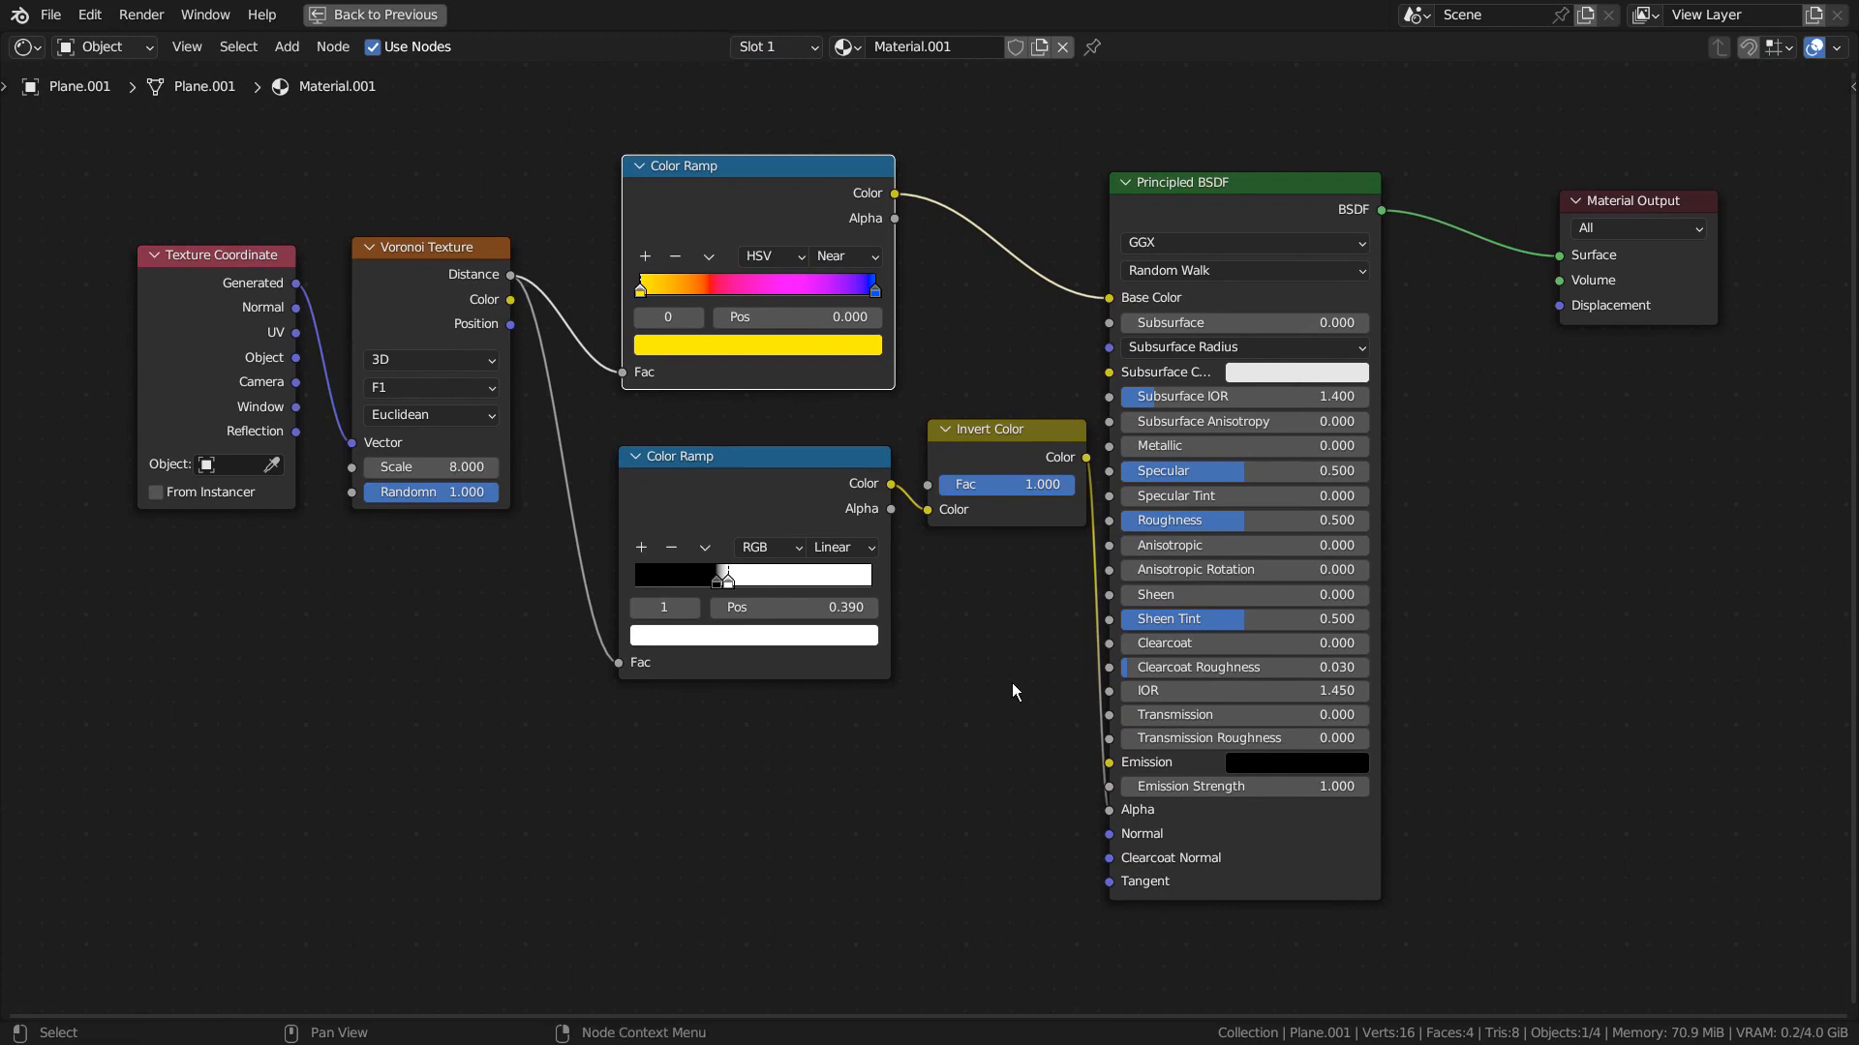
scroll(1013, 683, up, 1)
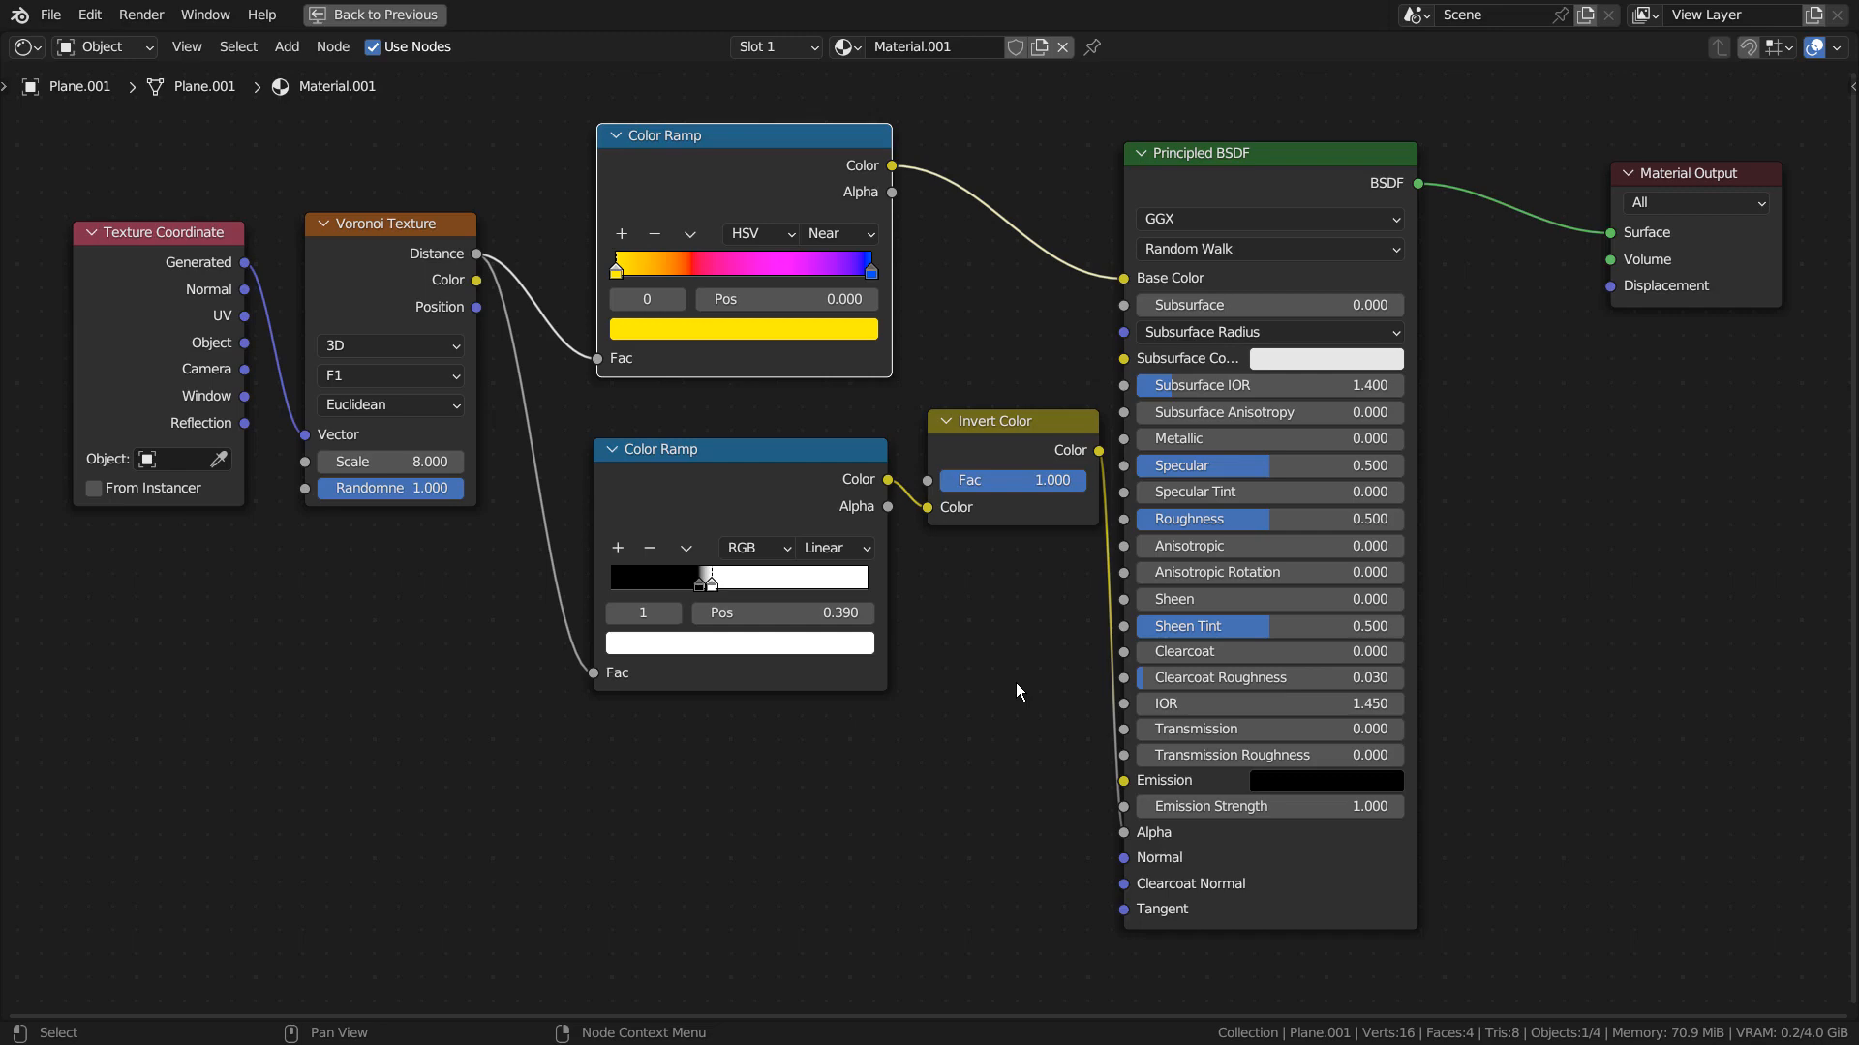
Restore the Shading workspace's normal layout and show its viewport in rendered shading.
key(ctrl+space)
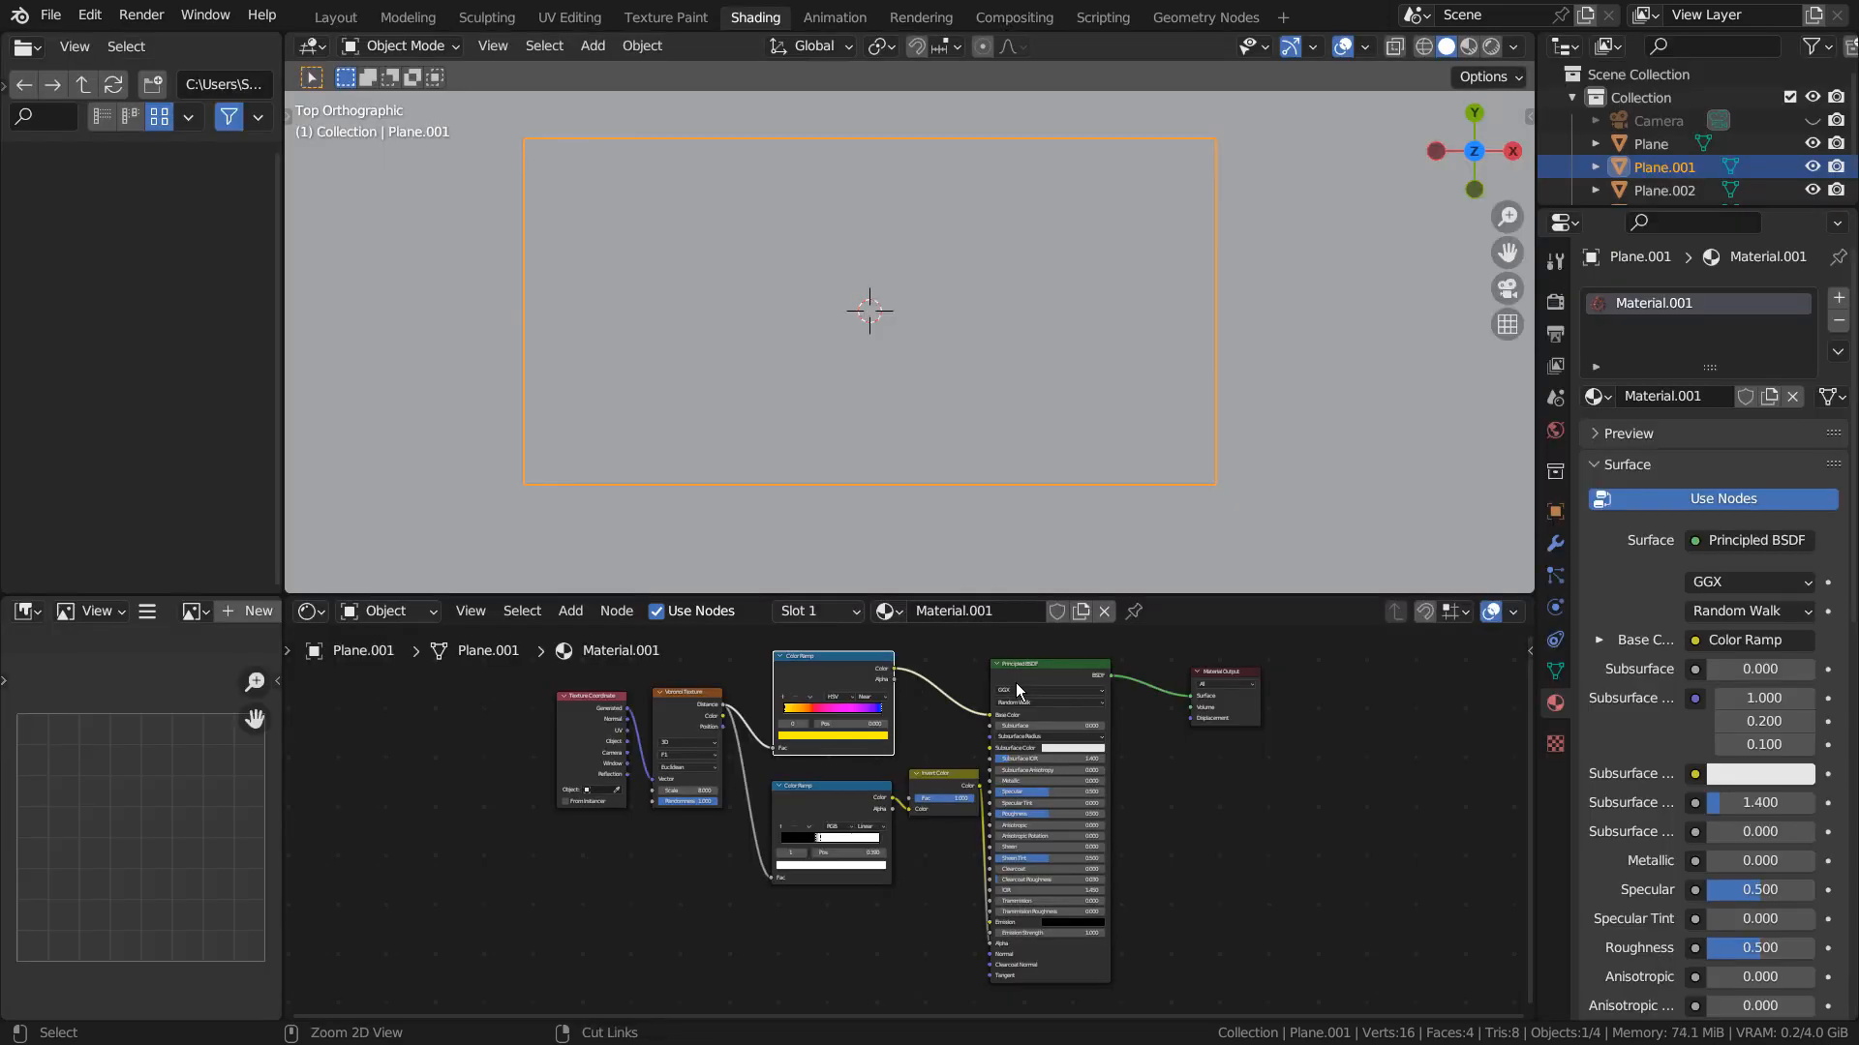
click(1490, 47)
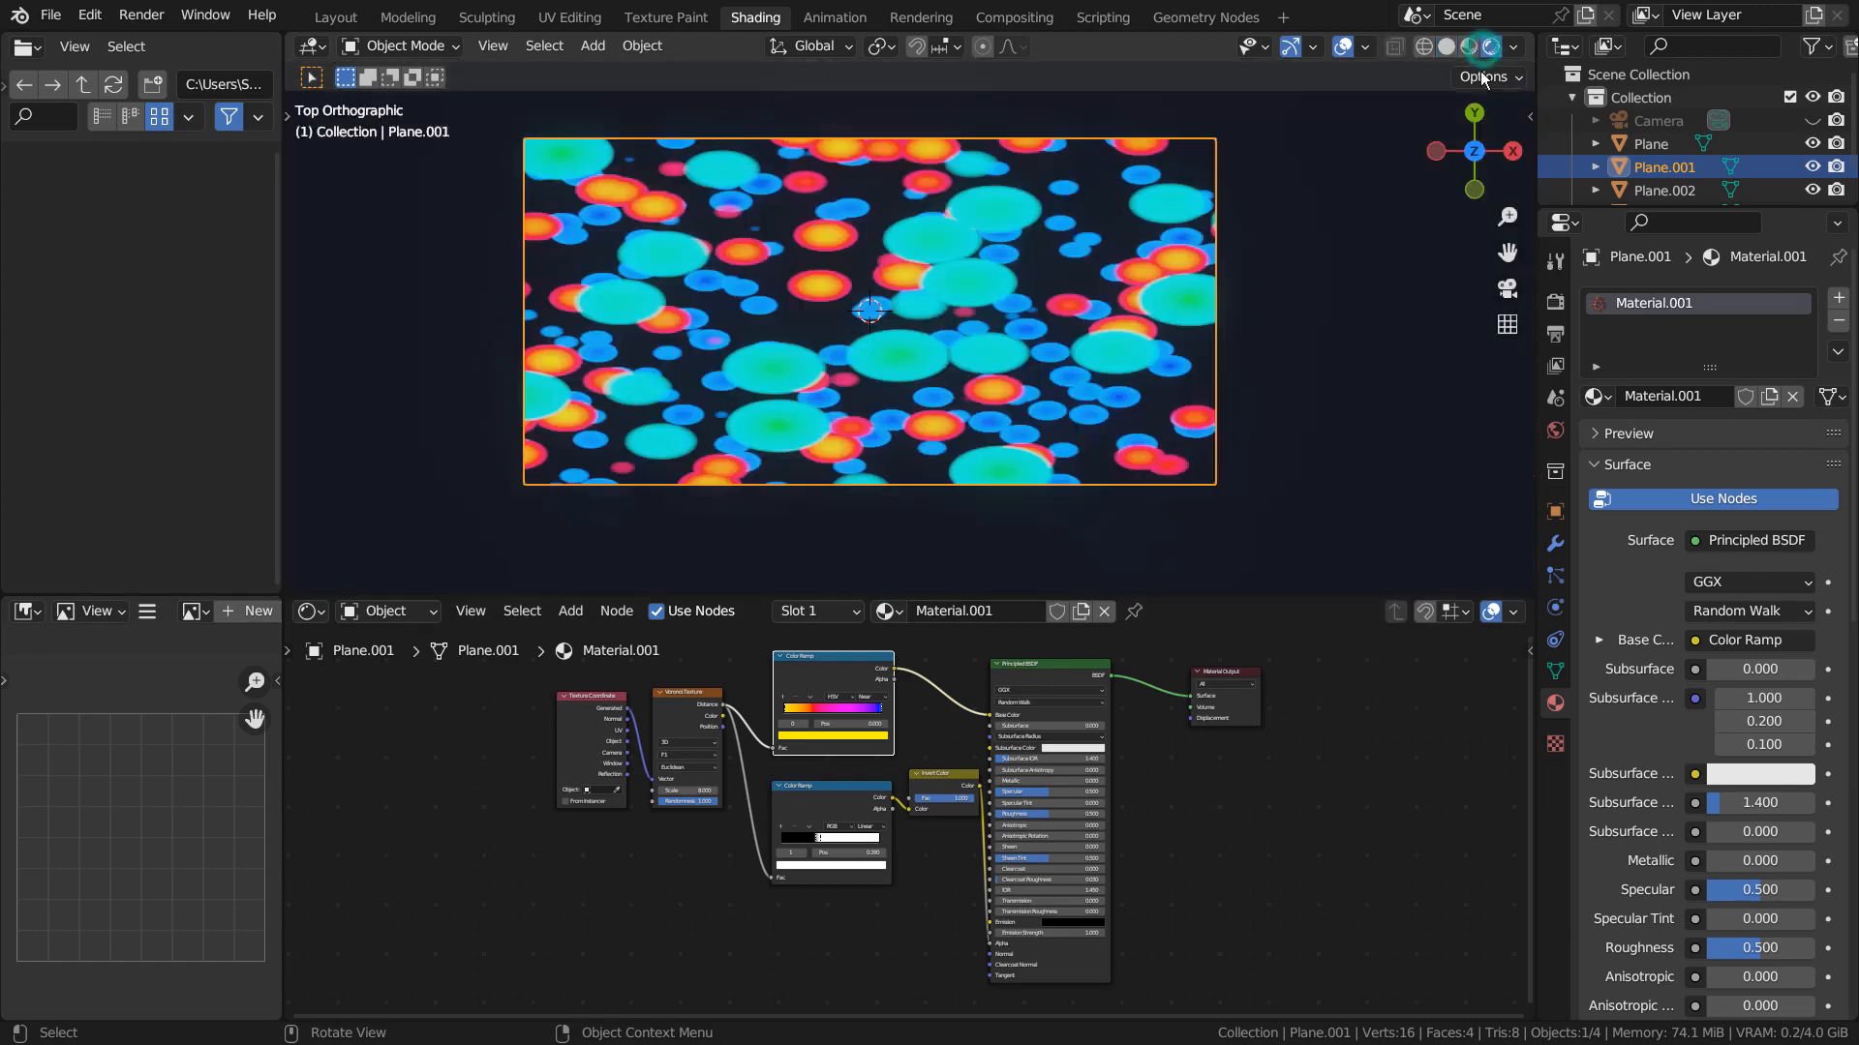
scroll(1170, 368, up, 4)
scroll(1272, 357, down, 2)
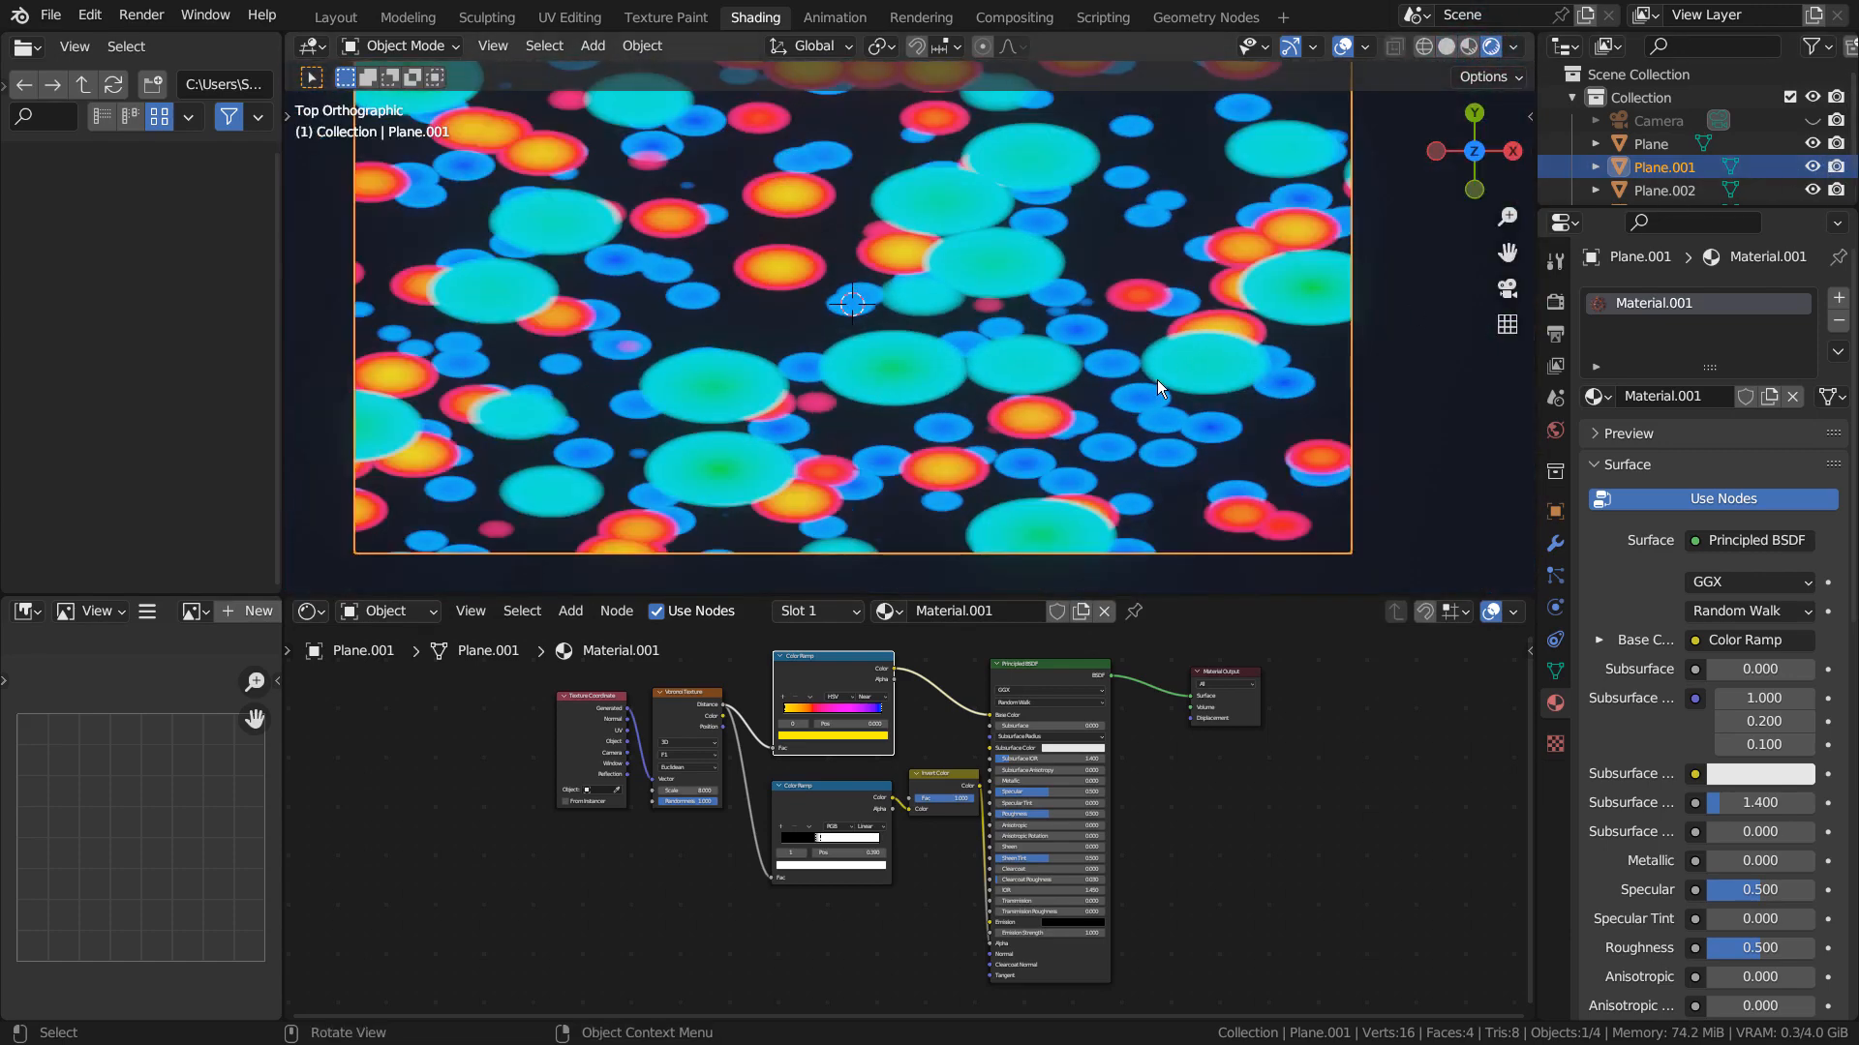
Reveal the hidden objects and isolate Plane by hiding everything else.
key(alt+h)
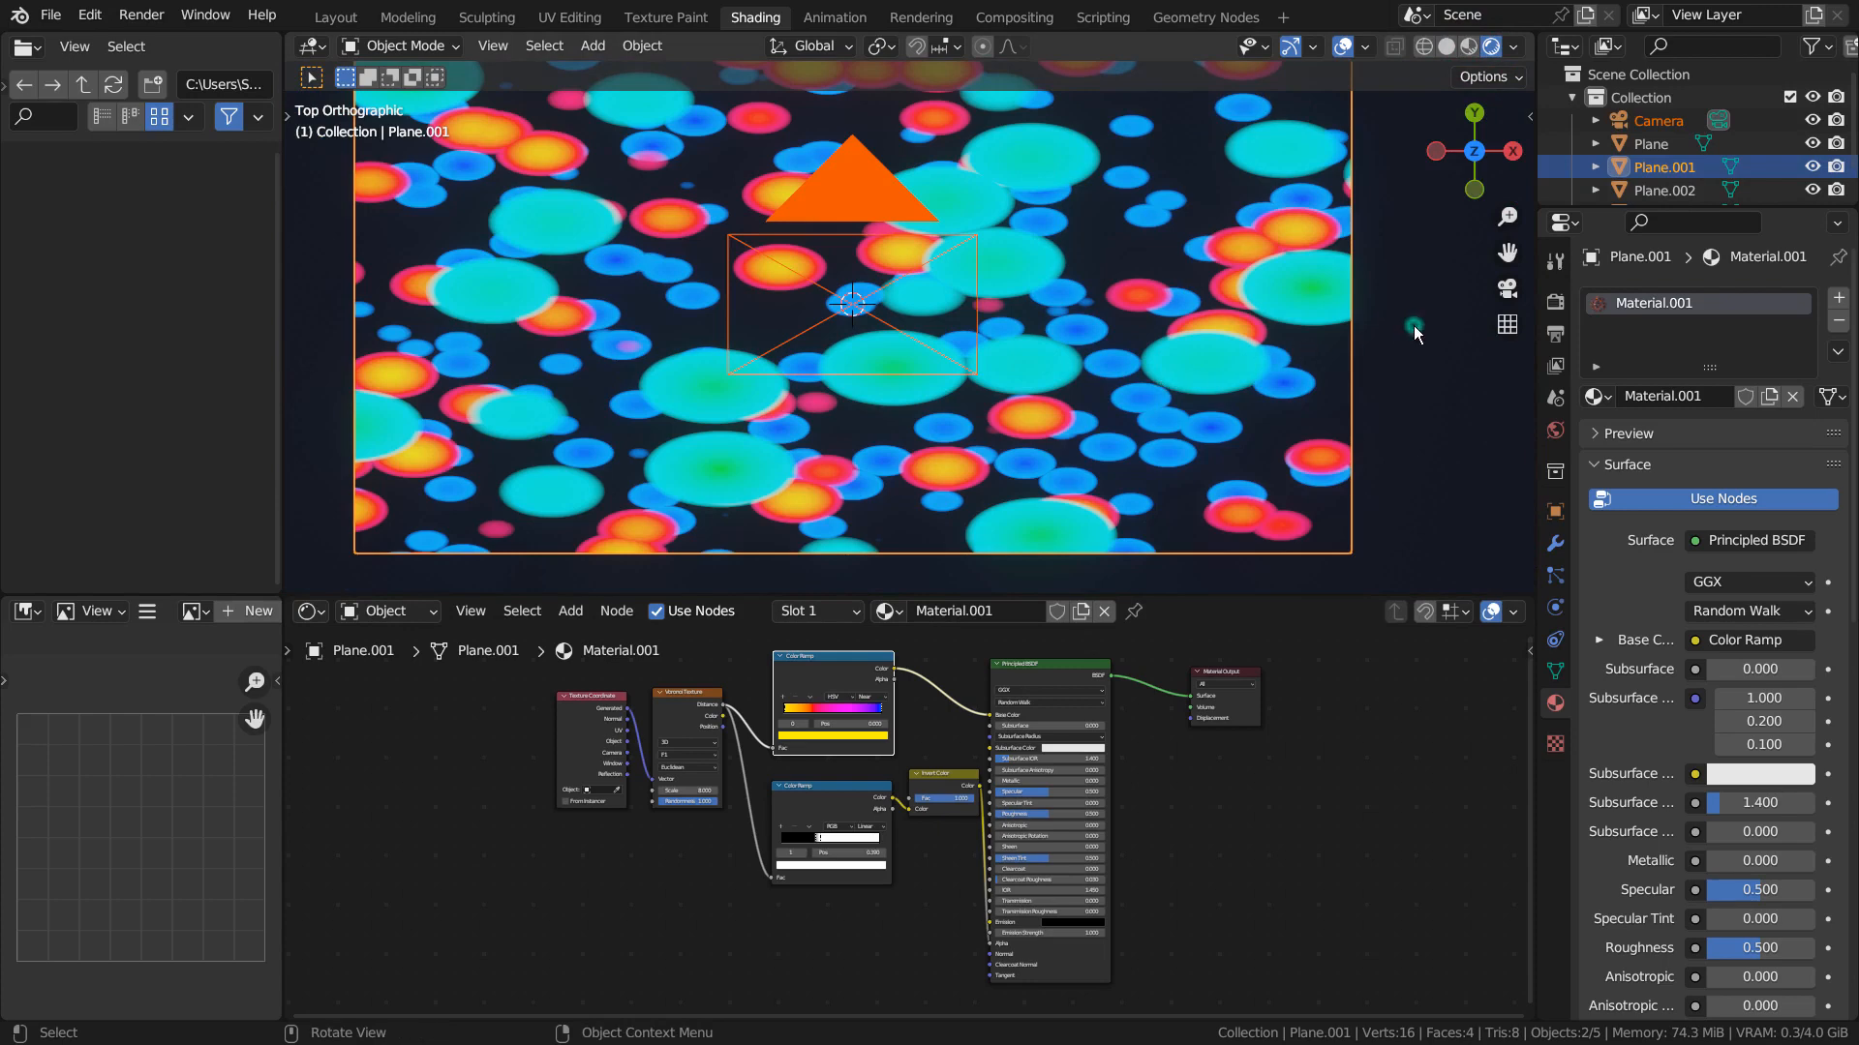
click(1413, 325)
click(1345, 306)
key(shift+h)
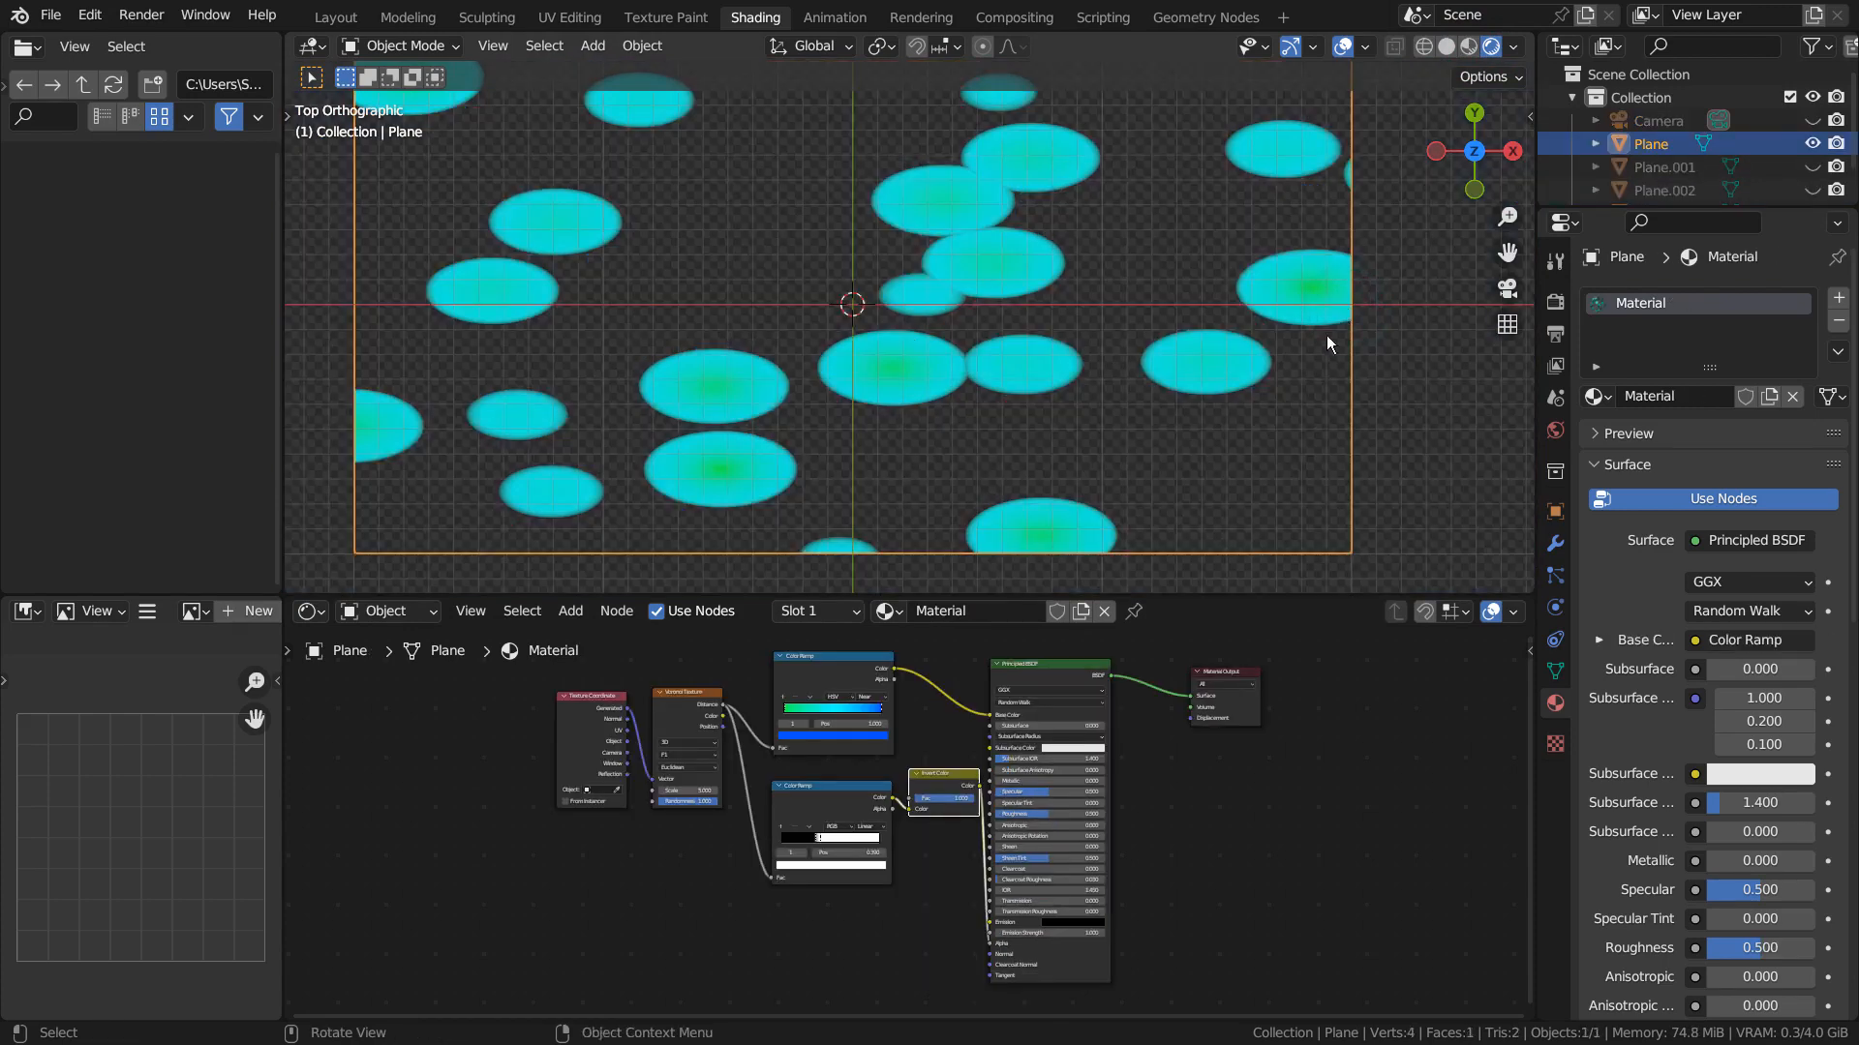
Inspect the two end color stops of the ramp feeding Base Color in Plane's material.
scroll(997, 382, up, 4)
scroll(1013, 694, up, 3)
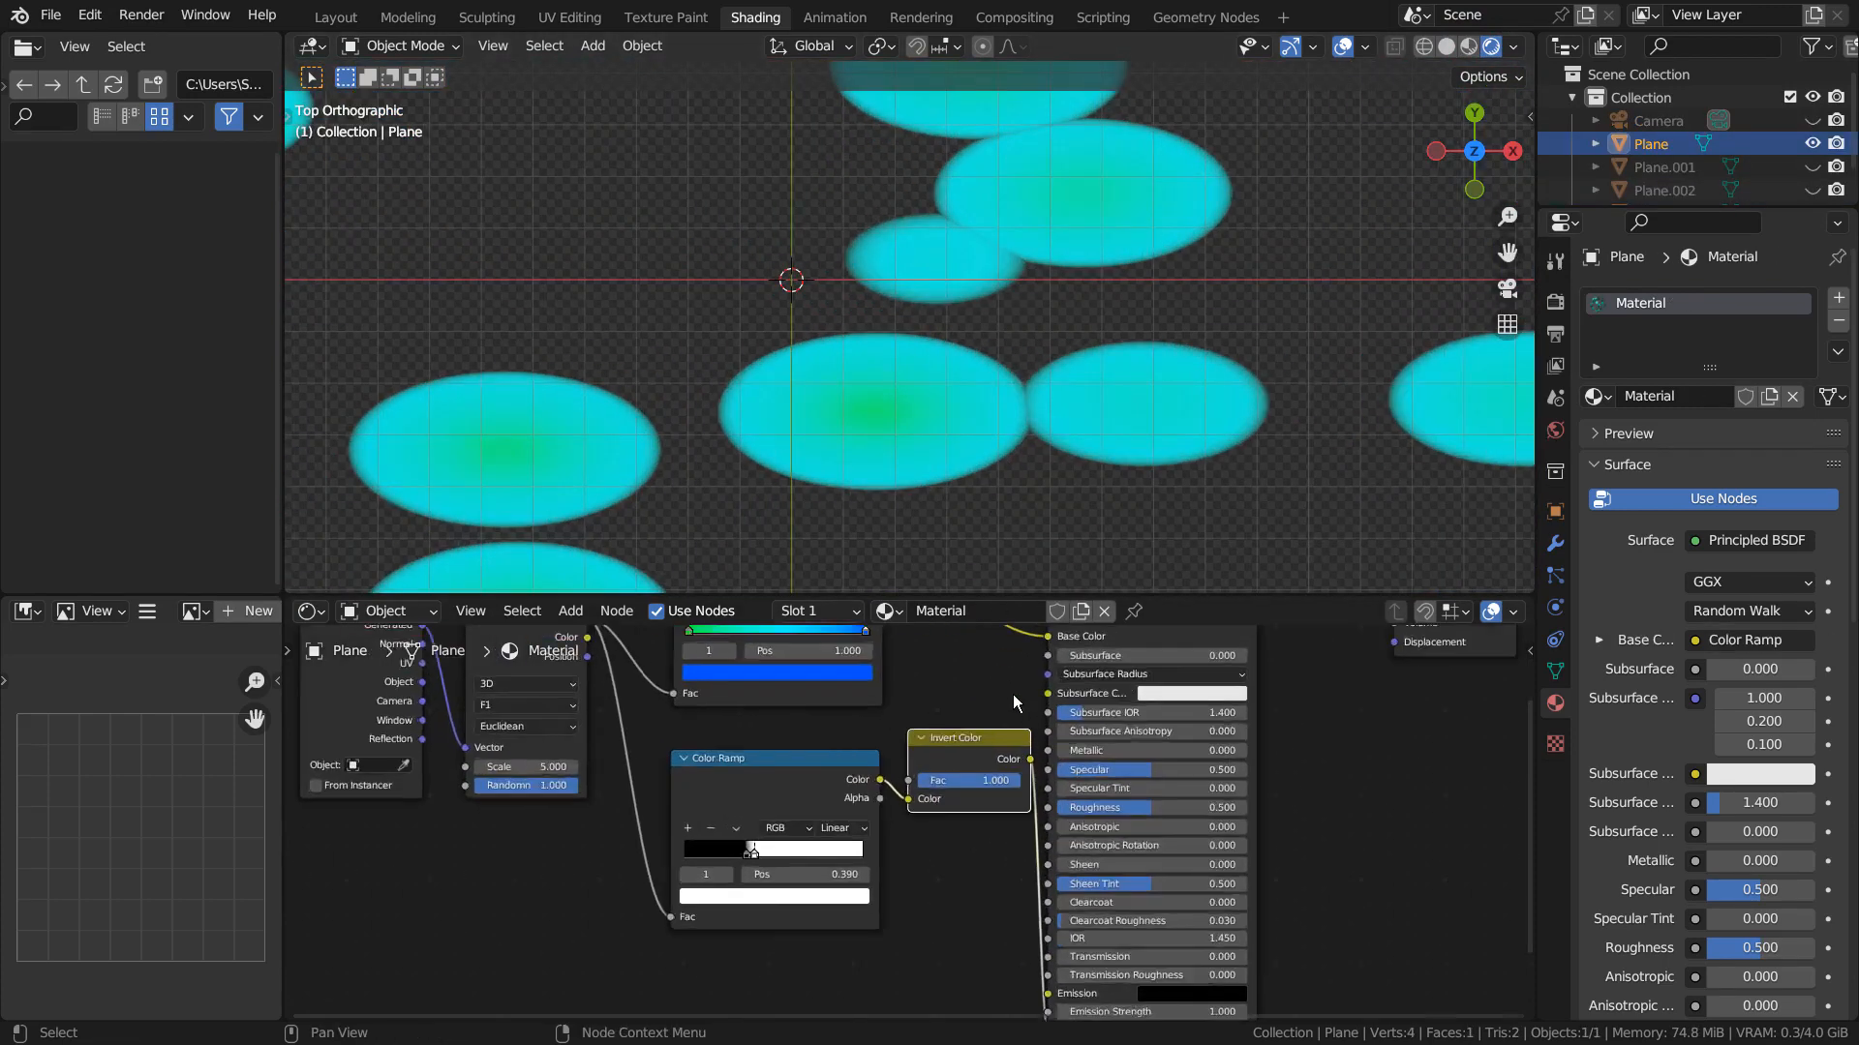
scroll(1013, 694, up, 4)
middle_drag(1025, 659, 979, 913)
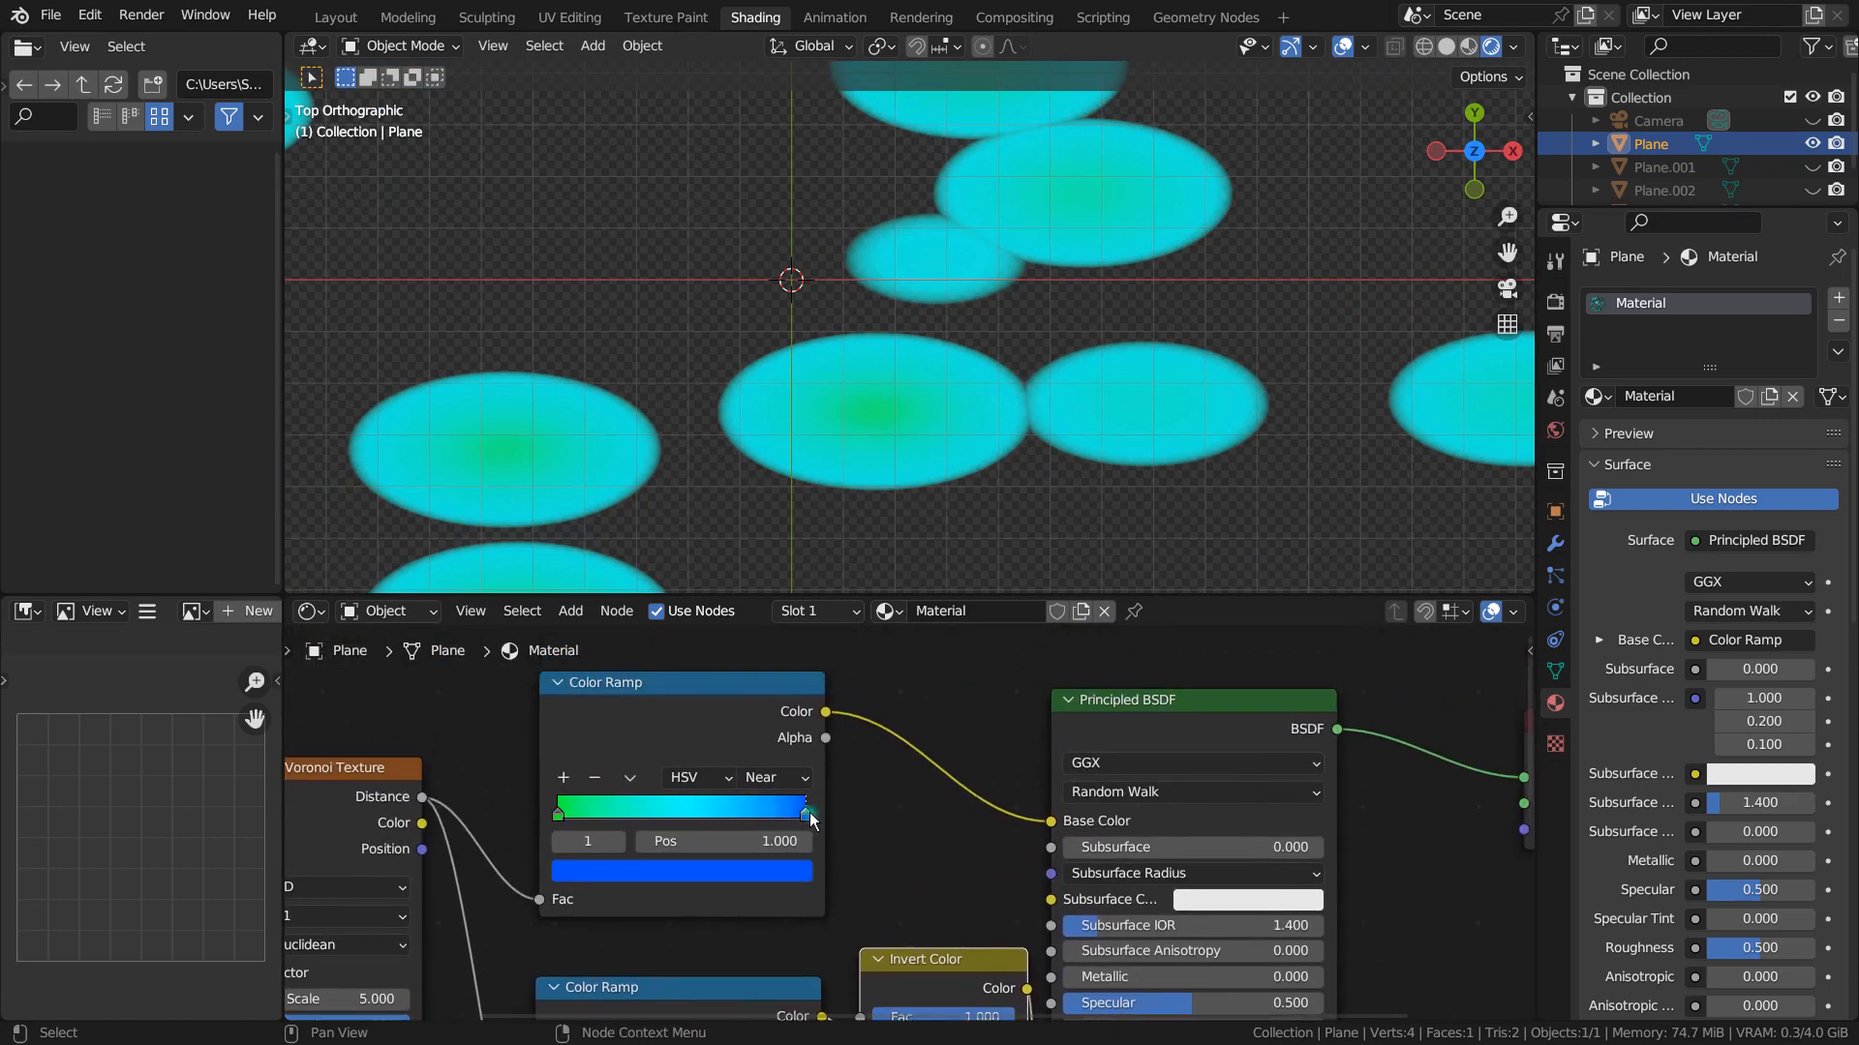
mouse_move(811, 821)
mouse_down()
mouse_move(575, 819)
mouse_move(818, 823)
mouse_up()
mouse_move(561, 816)
mouse_down()
mouse_move(786, 811)
mouse_move(544, 827)
mouse_up()
Try adjusting the factor of the Invert Color node after the black-and-white ramp, leaving it at 1.000.
shift+middle_drag(942, 818, 873, 628)
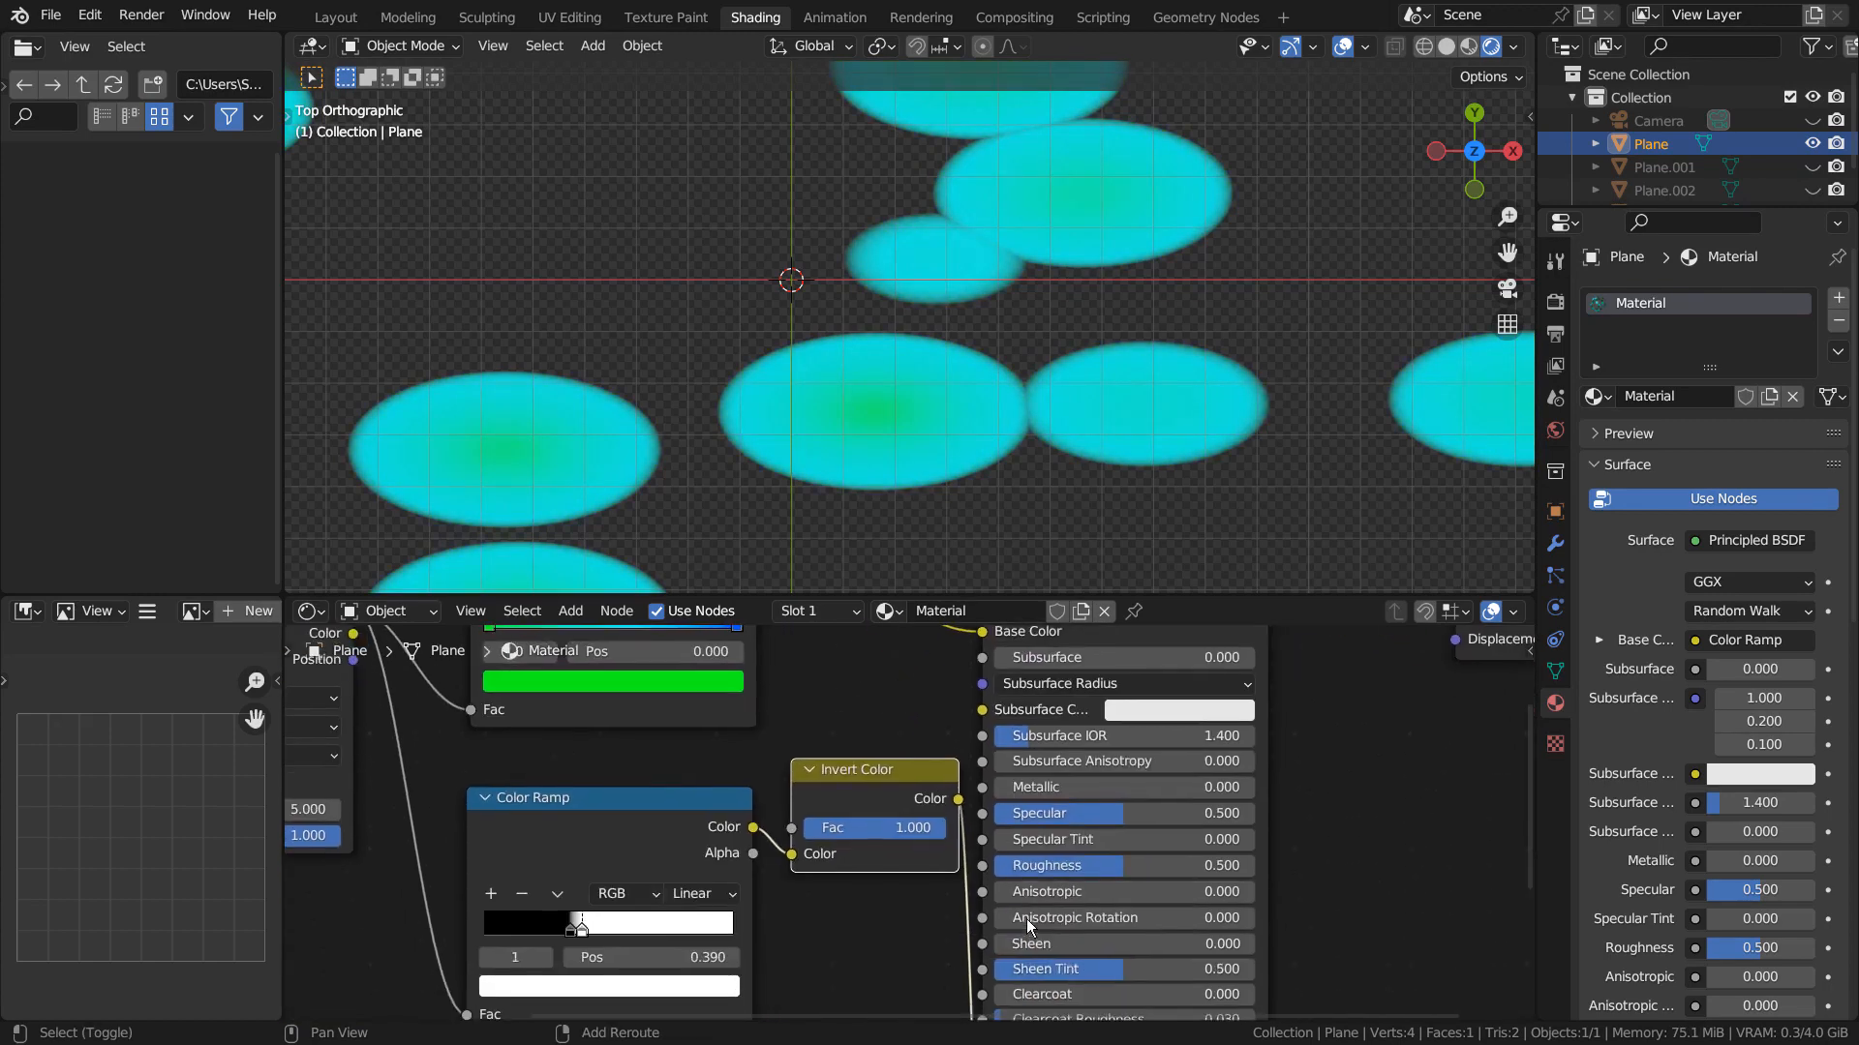
shift+middle_drag(1026, 920, 1133, 776)
shift+middle_drag(1002, 790, 978, 861)
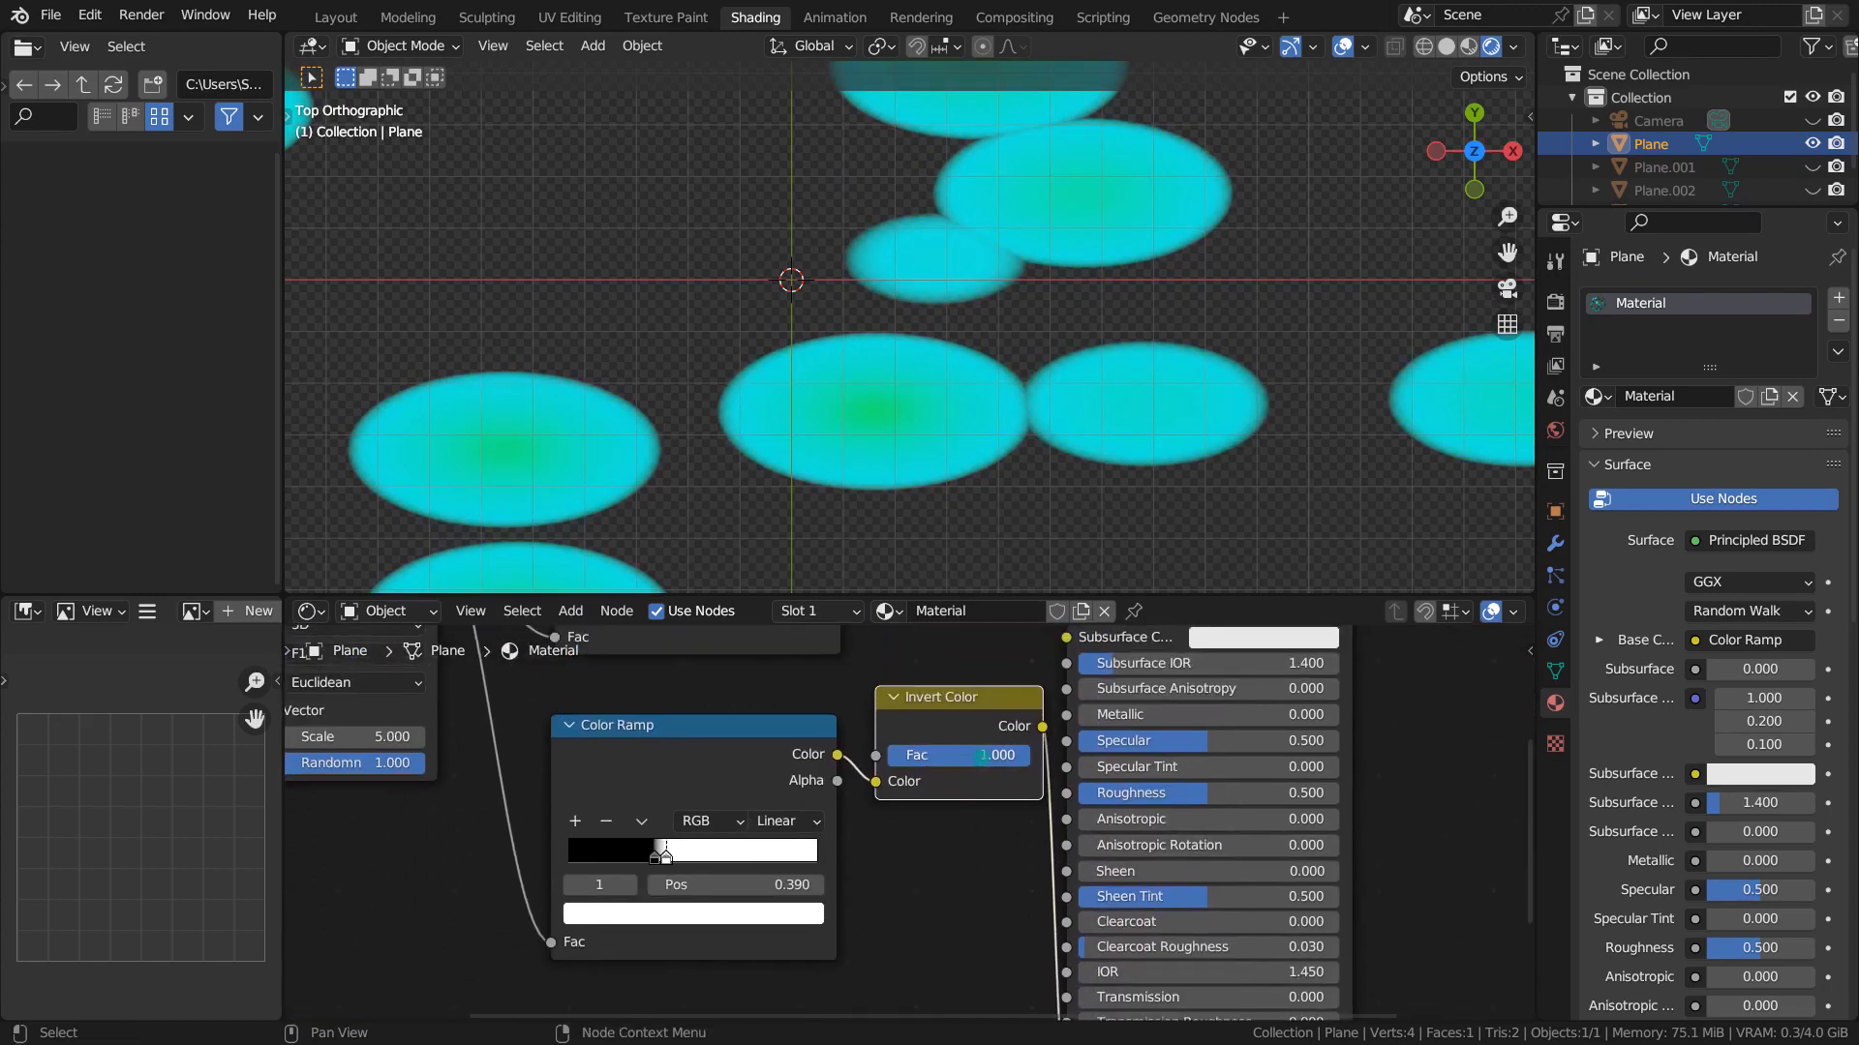
drag(982, 755, 1030, 756)
scroll(1006, 464, down, 6)
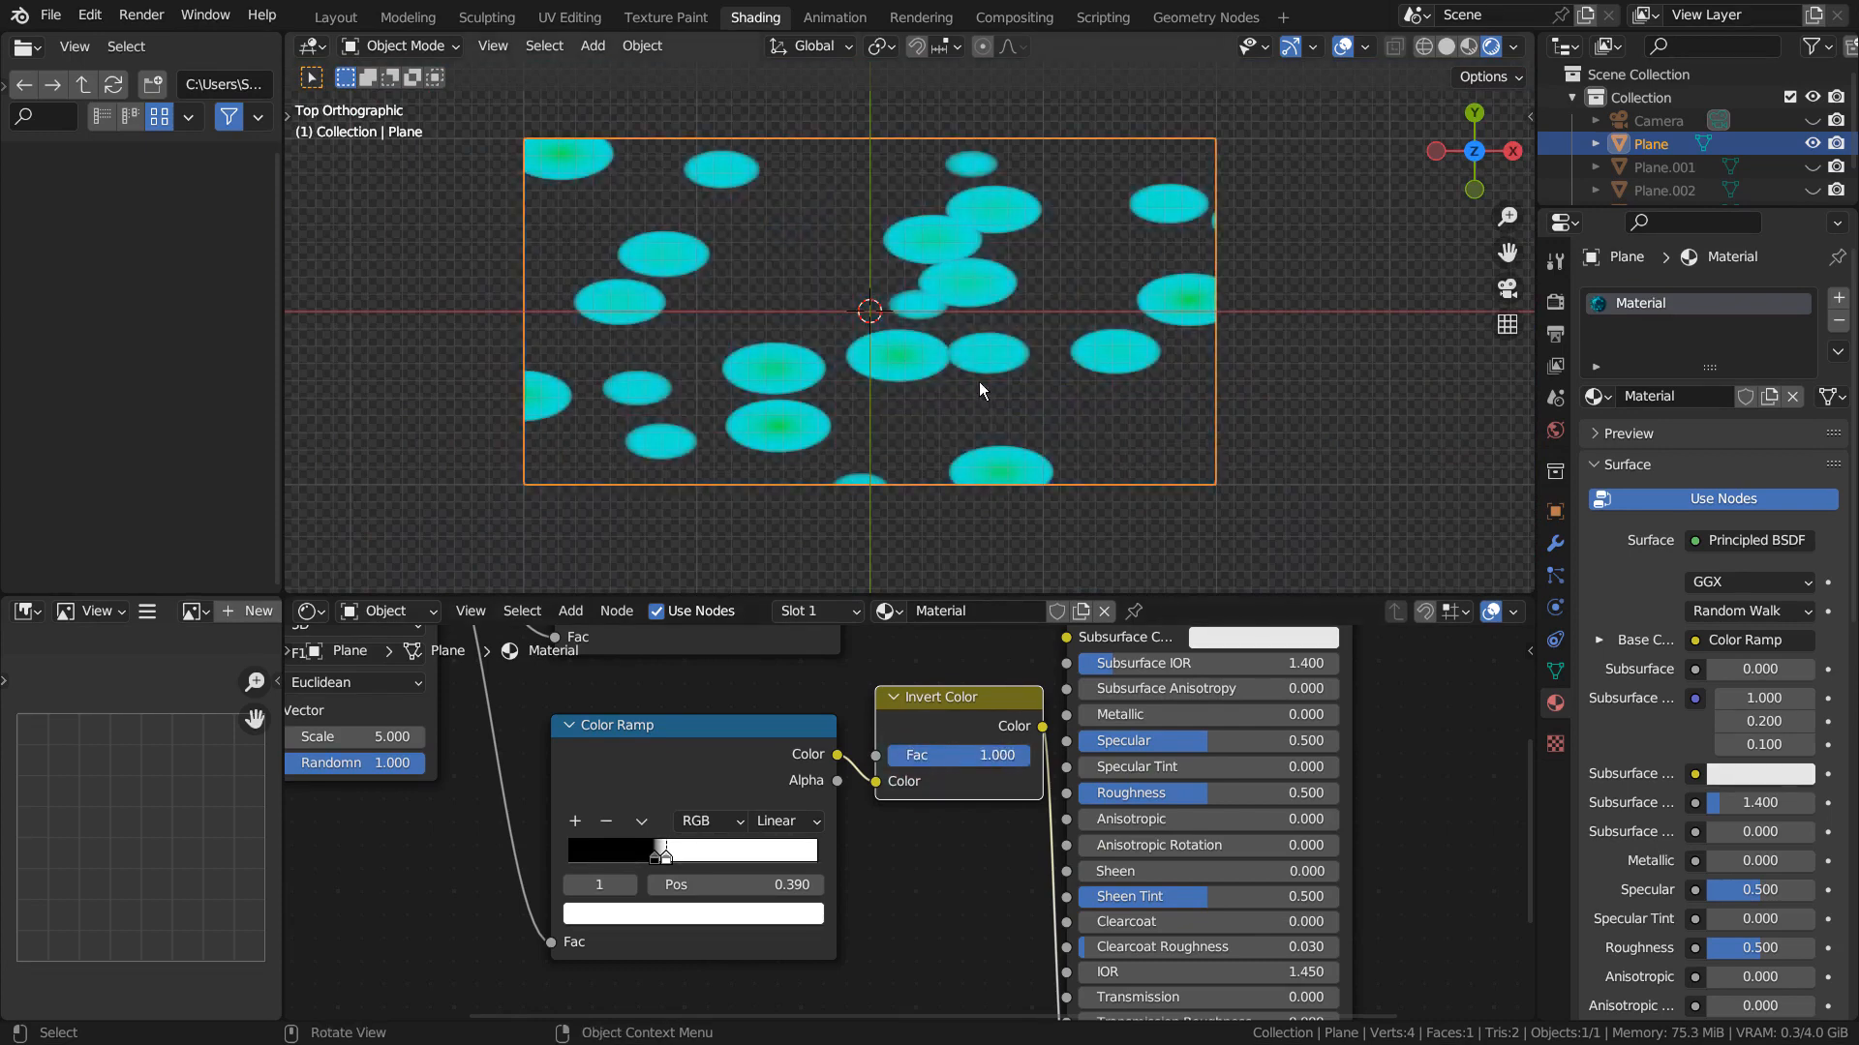
Try moving a stop of the black-and-white Color Ramp in Plane's material, and undo the change.
drag(657, 855, 745, 857)
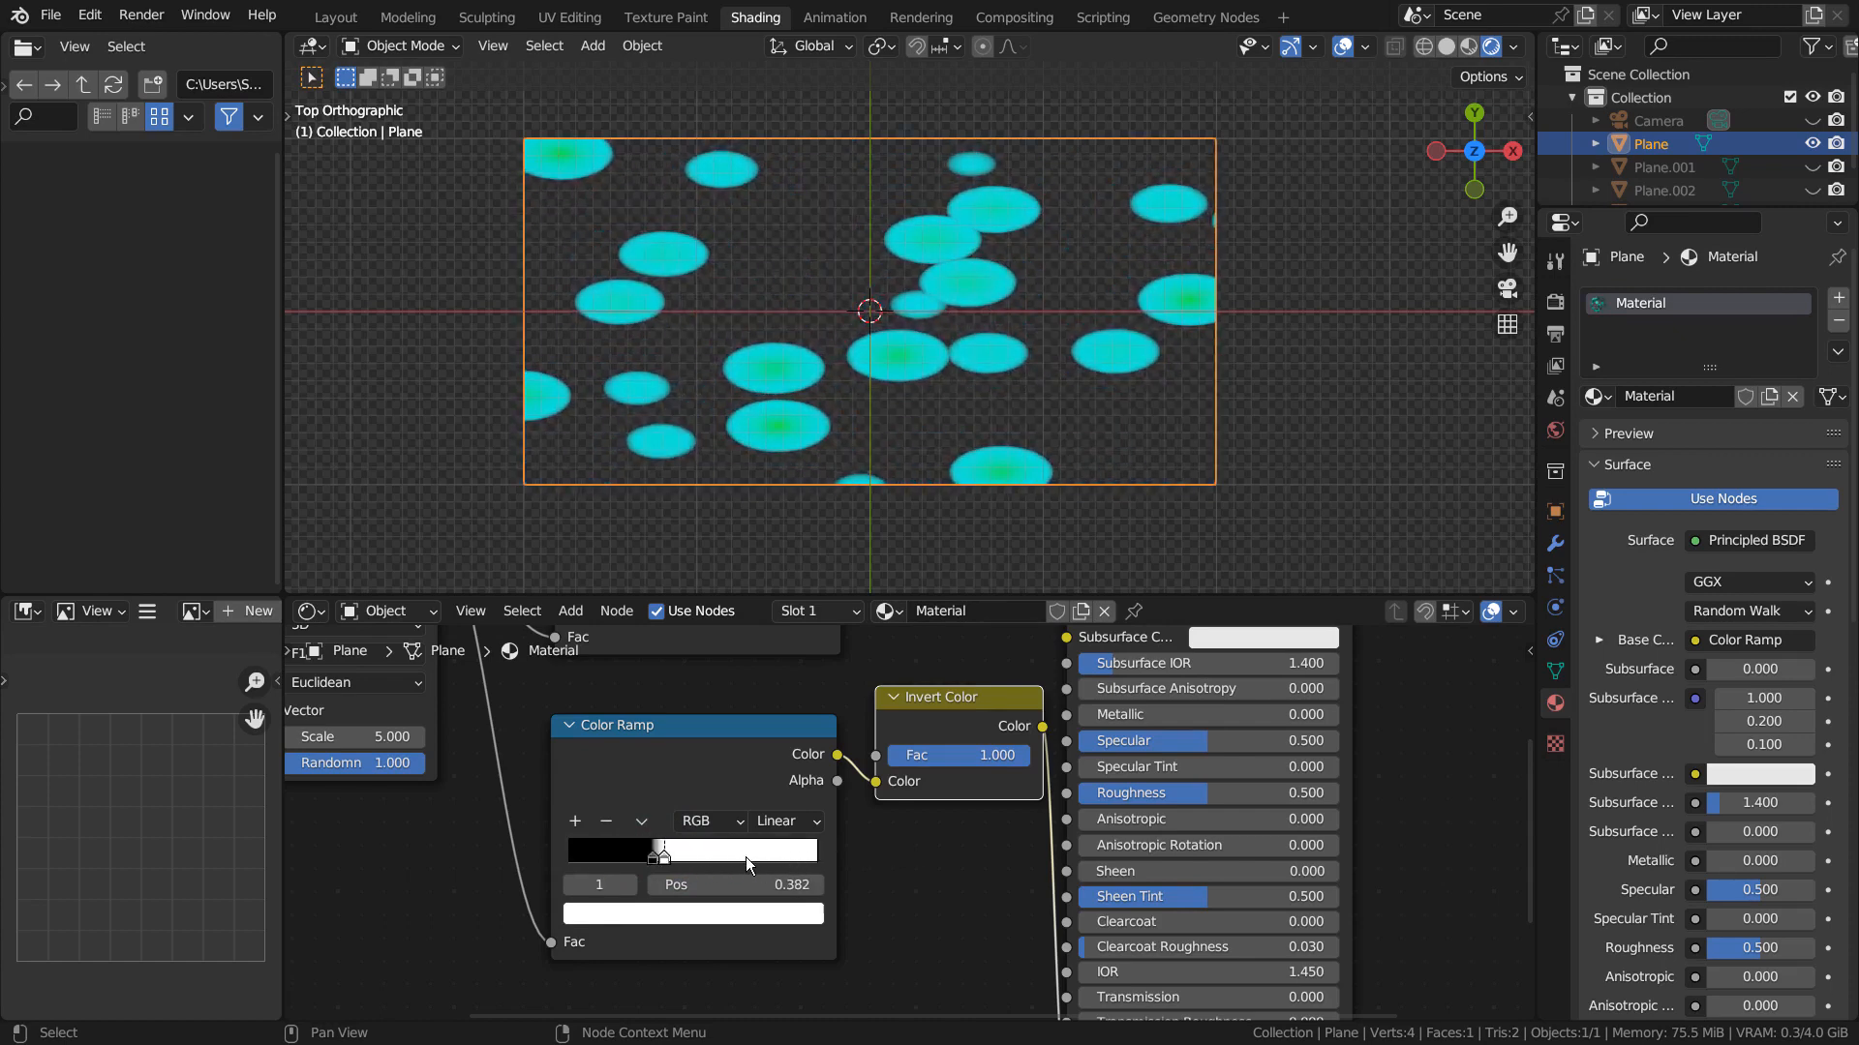
key(ctrl+z)
key(ctrl+z)
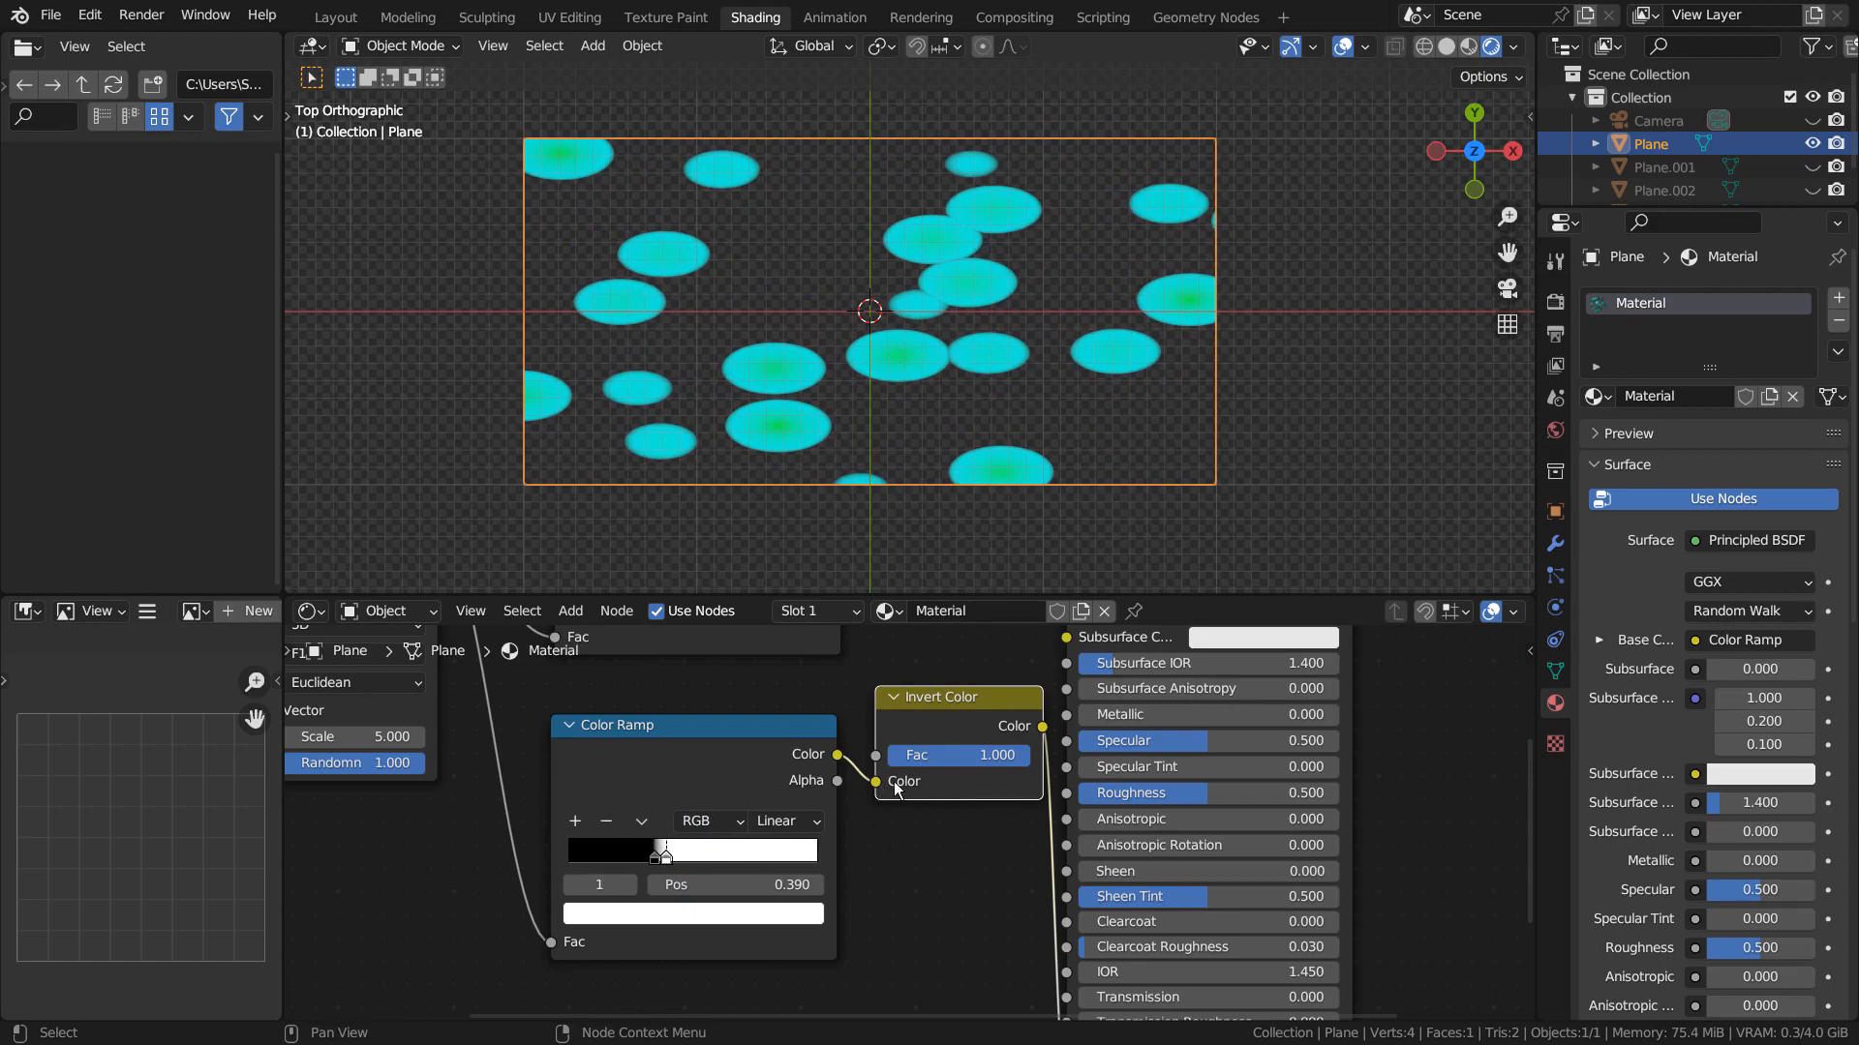
Temporarily mute the Texture Coordinate node in Plane's material to compare the result, and unmute it again.
middle_drag(637, 737, 962, 816)
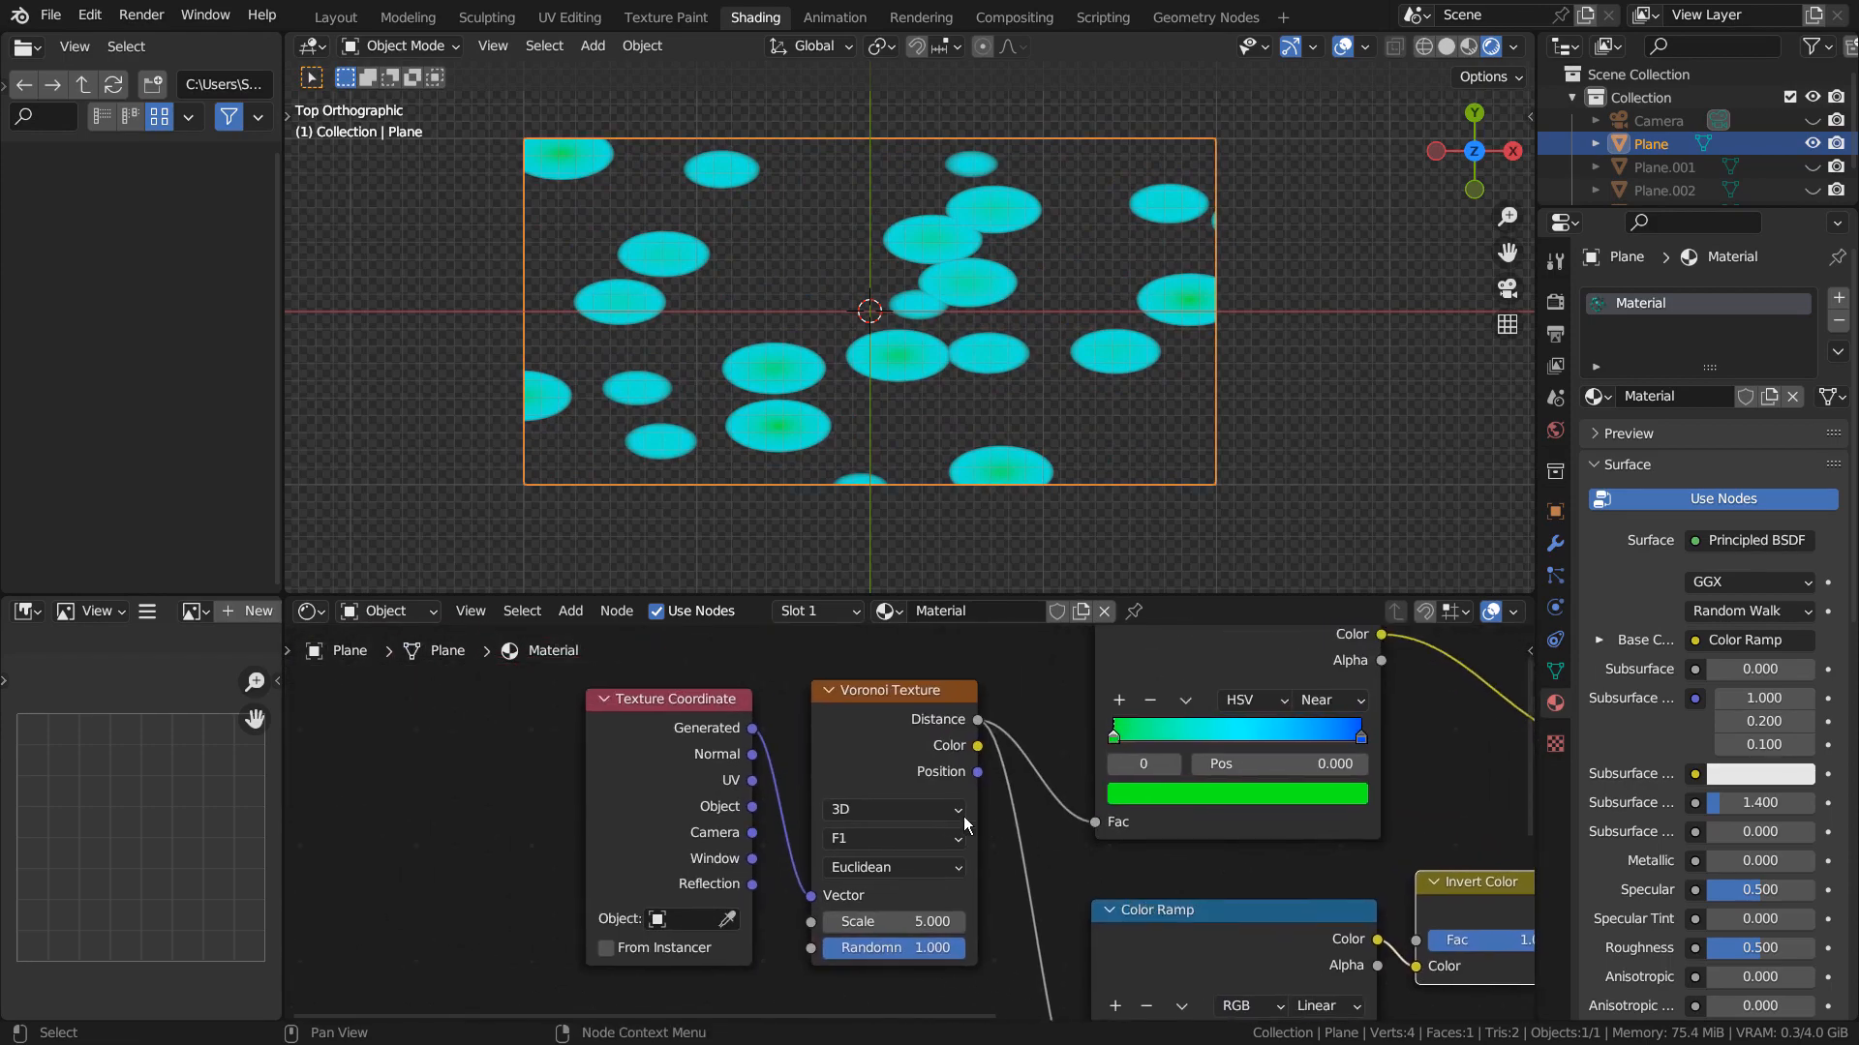
drag(909, 916, 968, 954)
click(643, 726)
key(m)
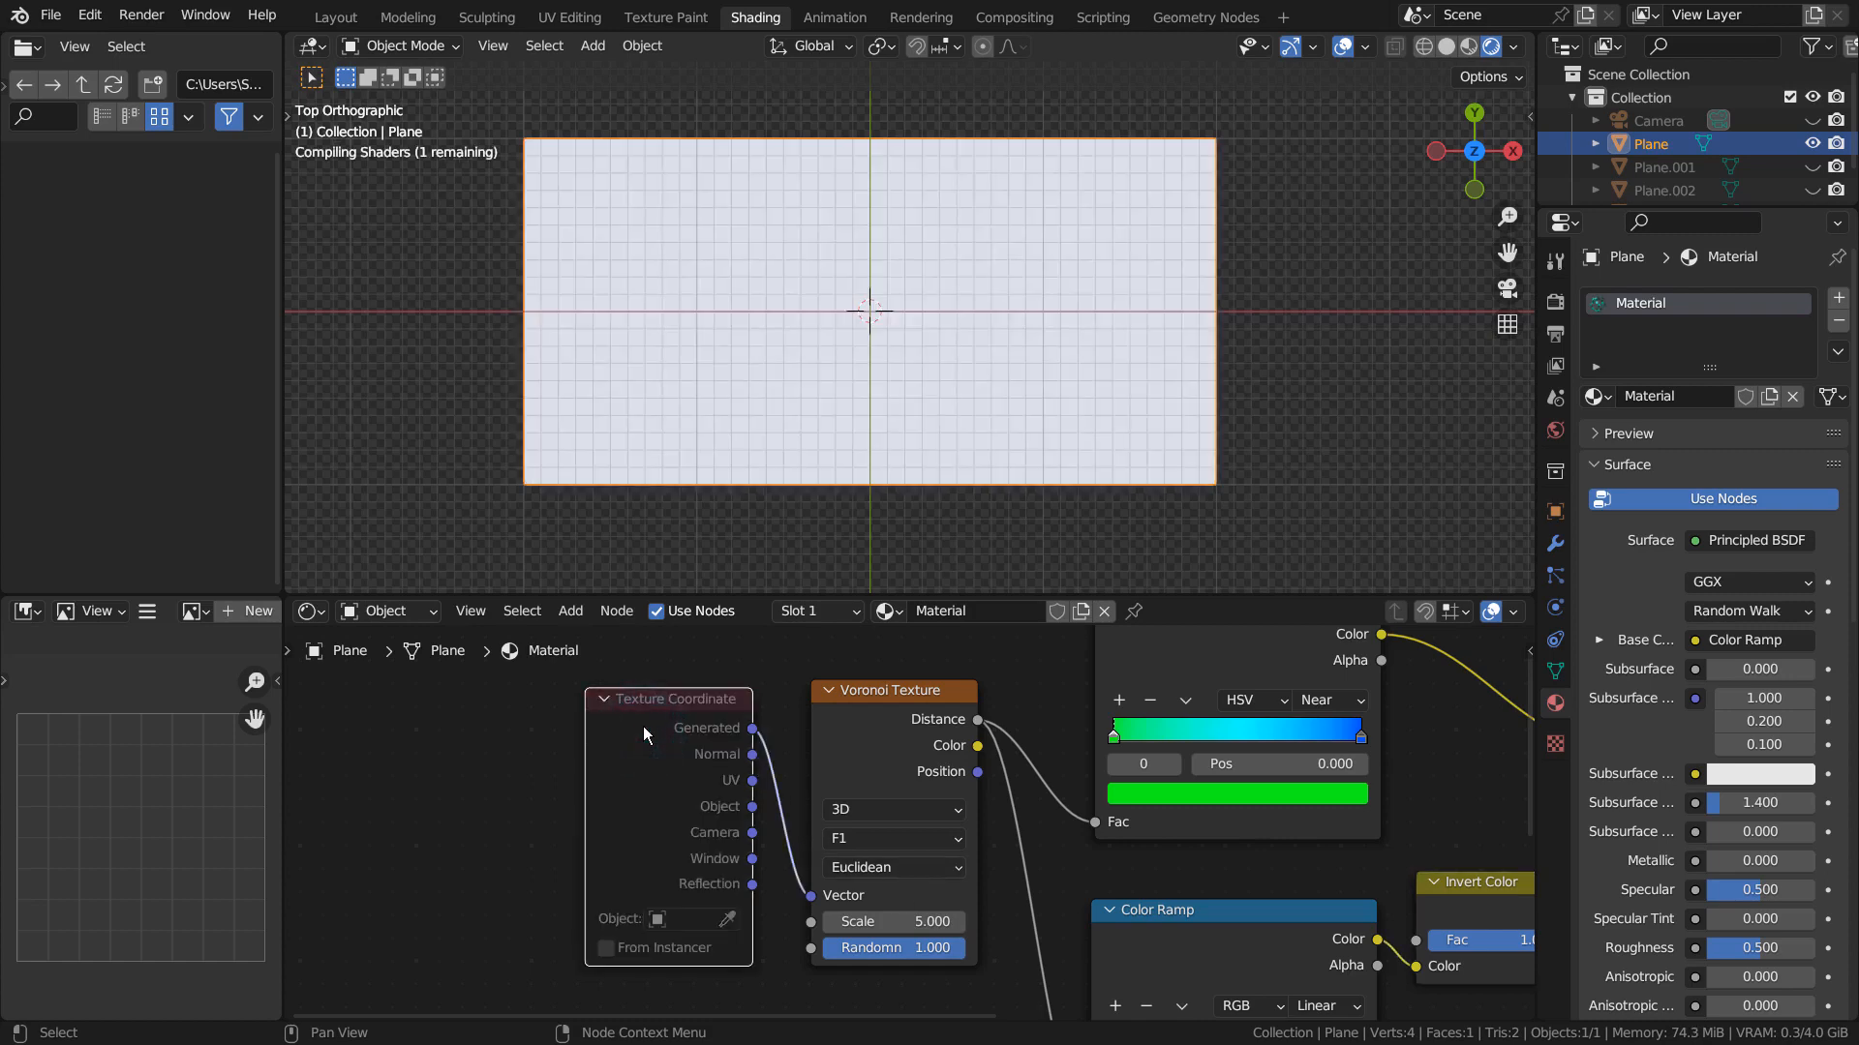
key(m)
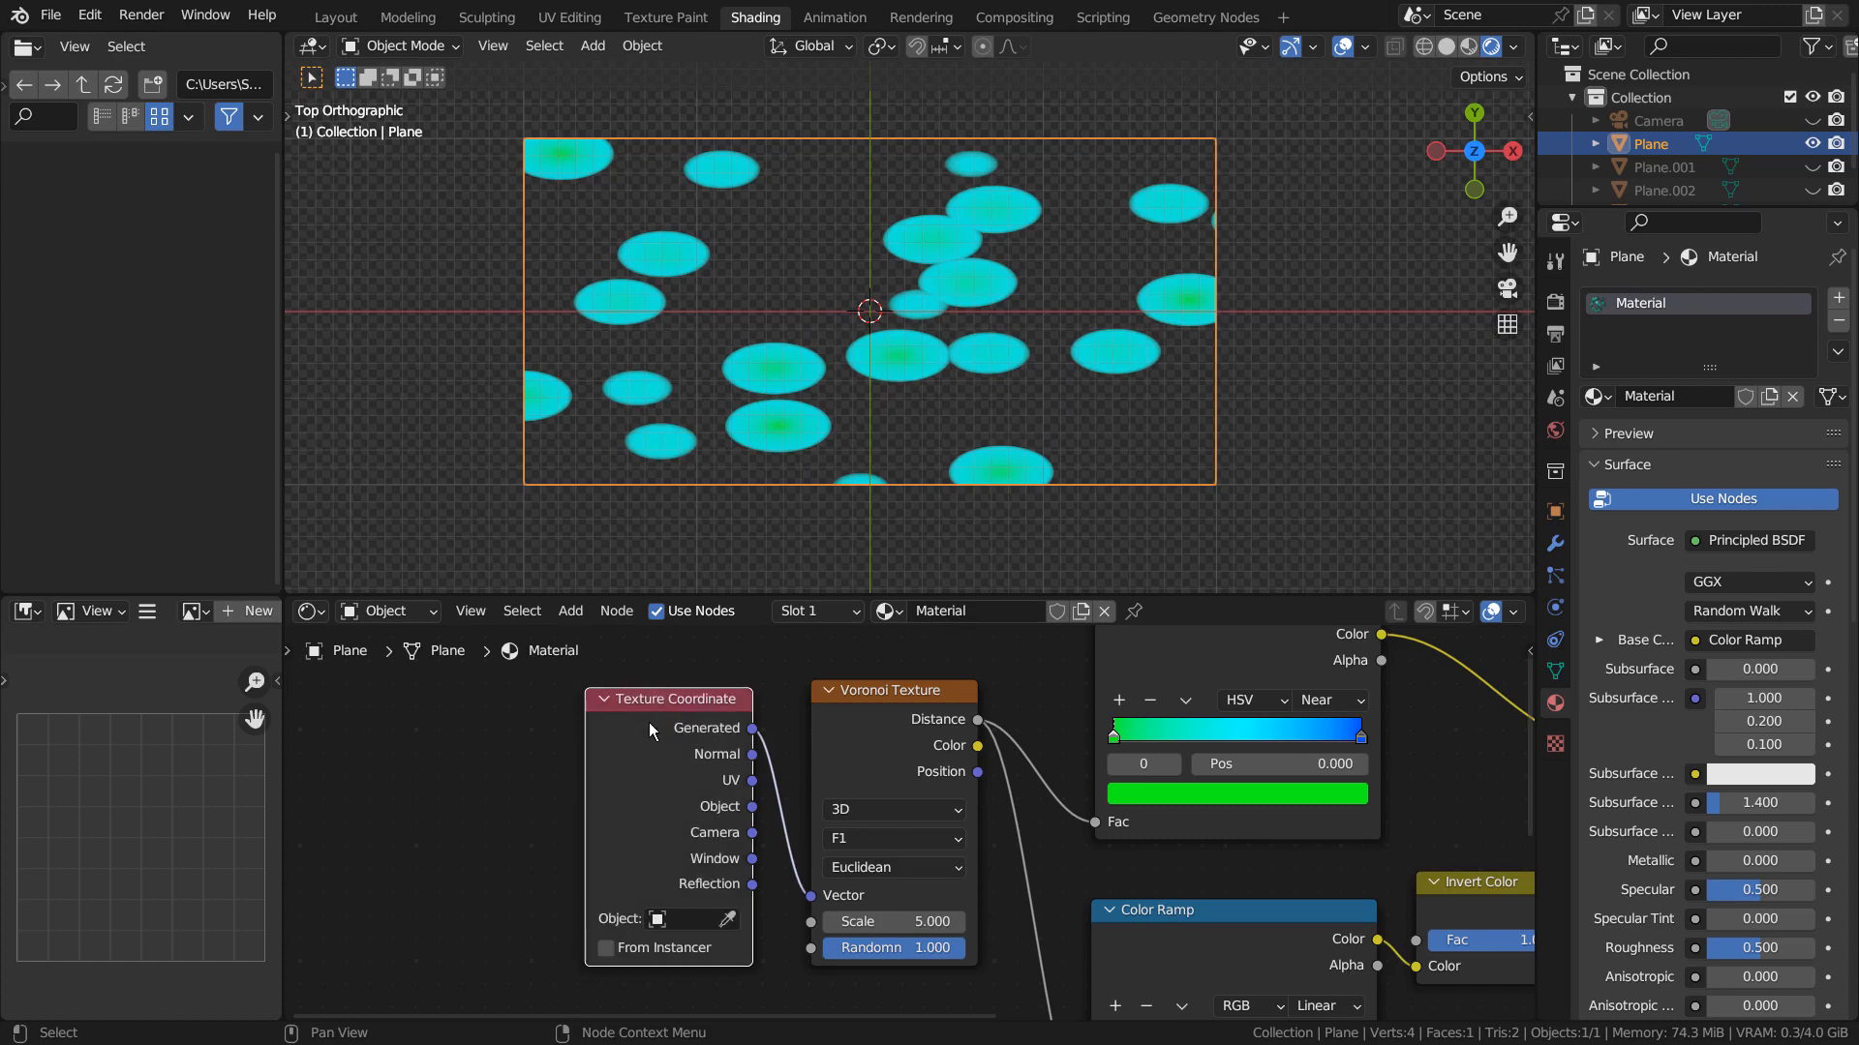
Temporarily mute the Color Ramp feeding Base Color to compare the result, and unmute it again.
click(860, 726)
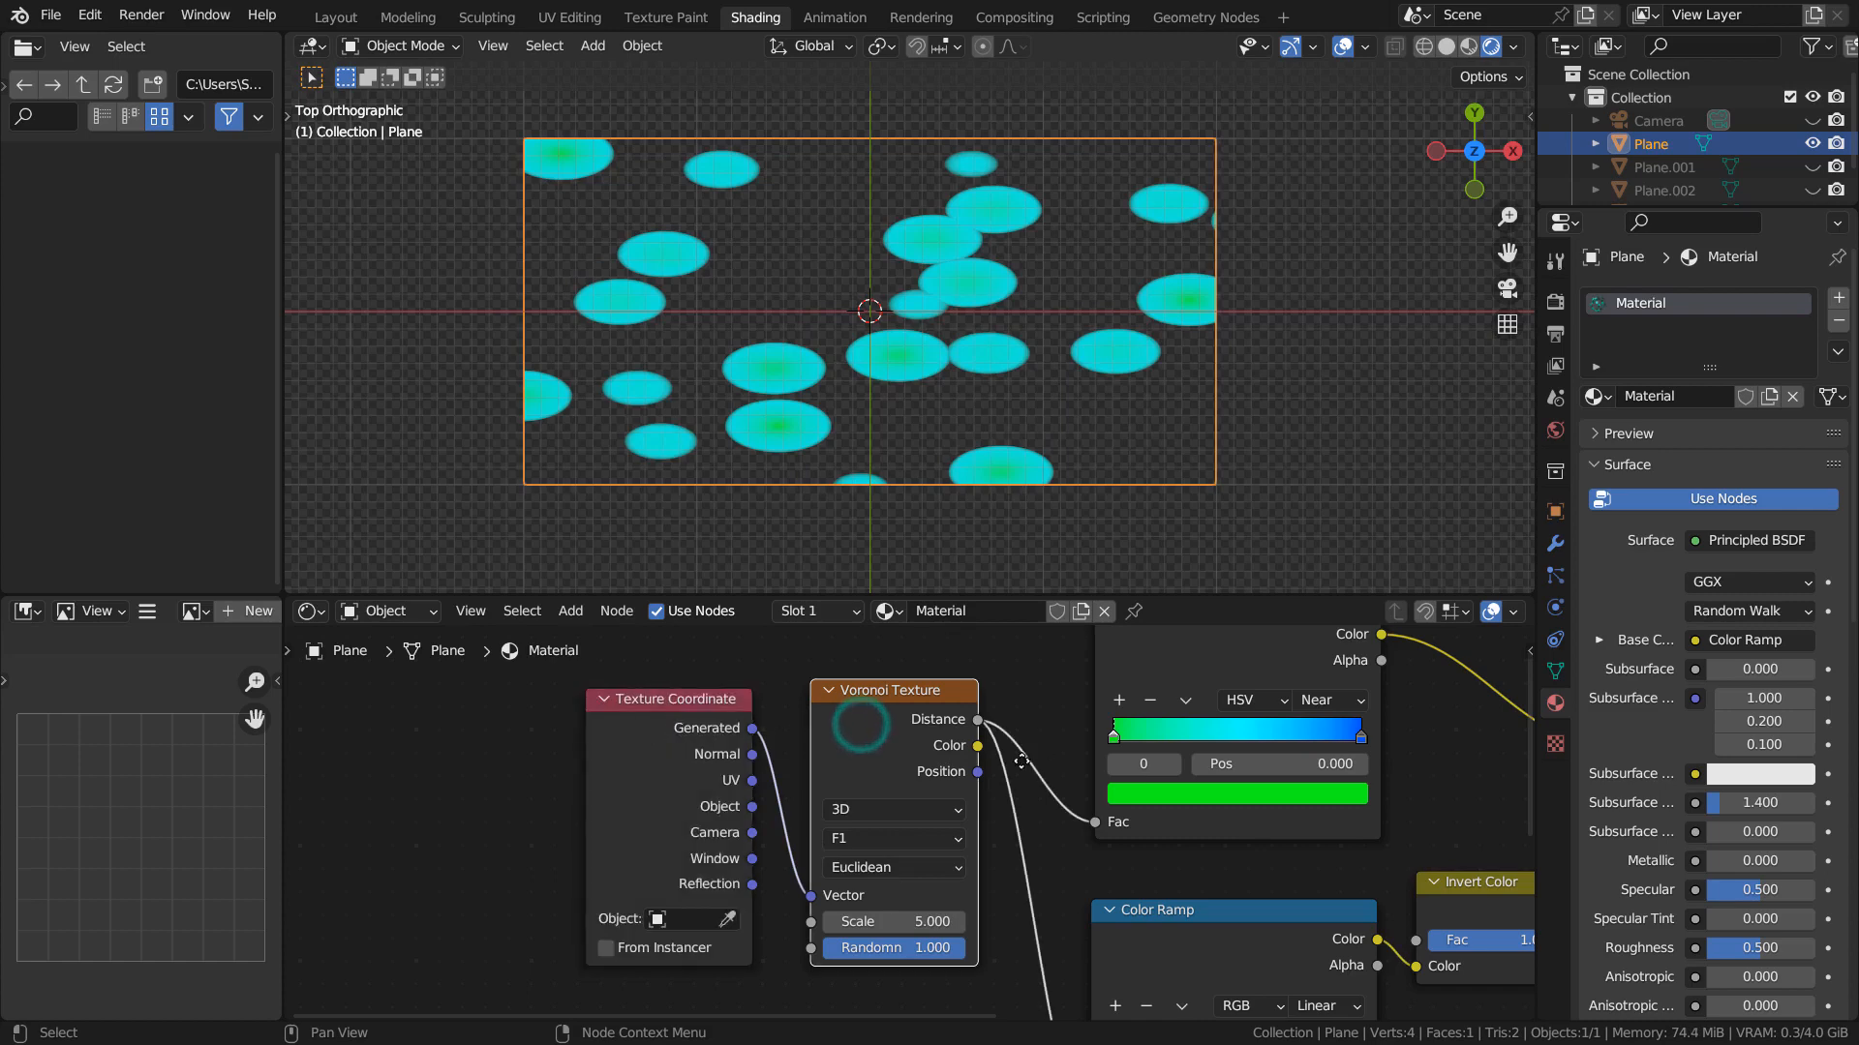
middle_drag(1021, 754, 673, 849)
click(845, 733)
key(m)
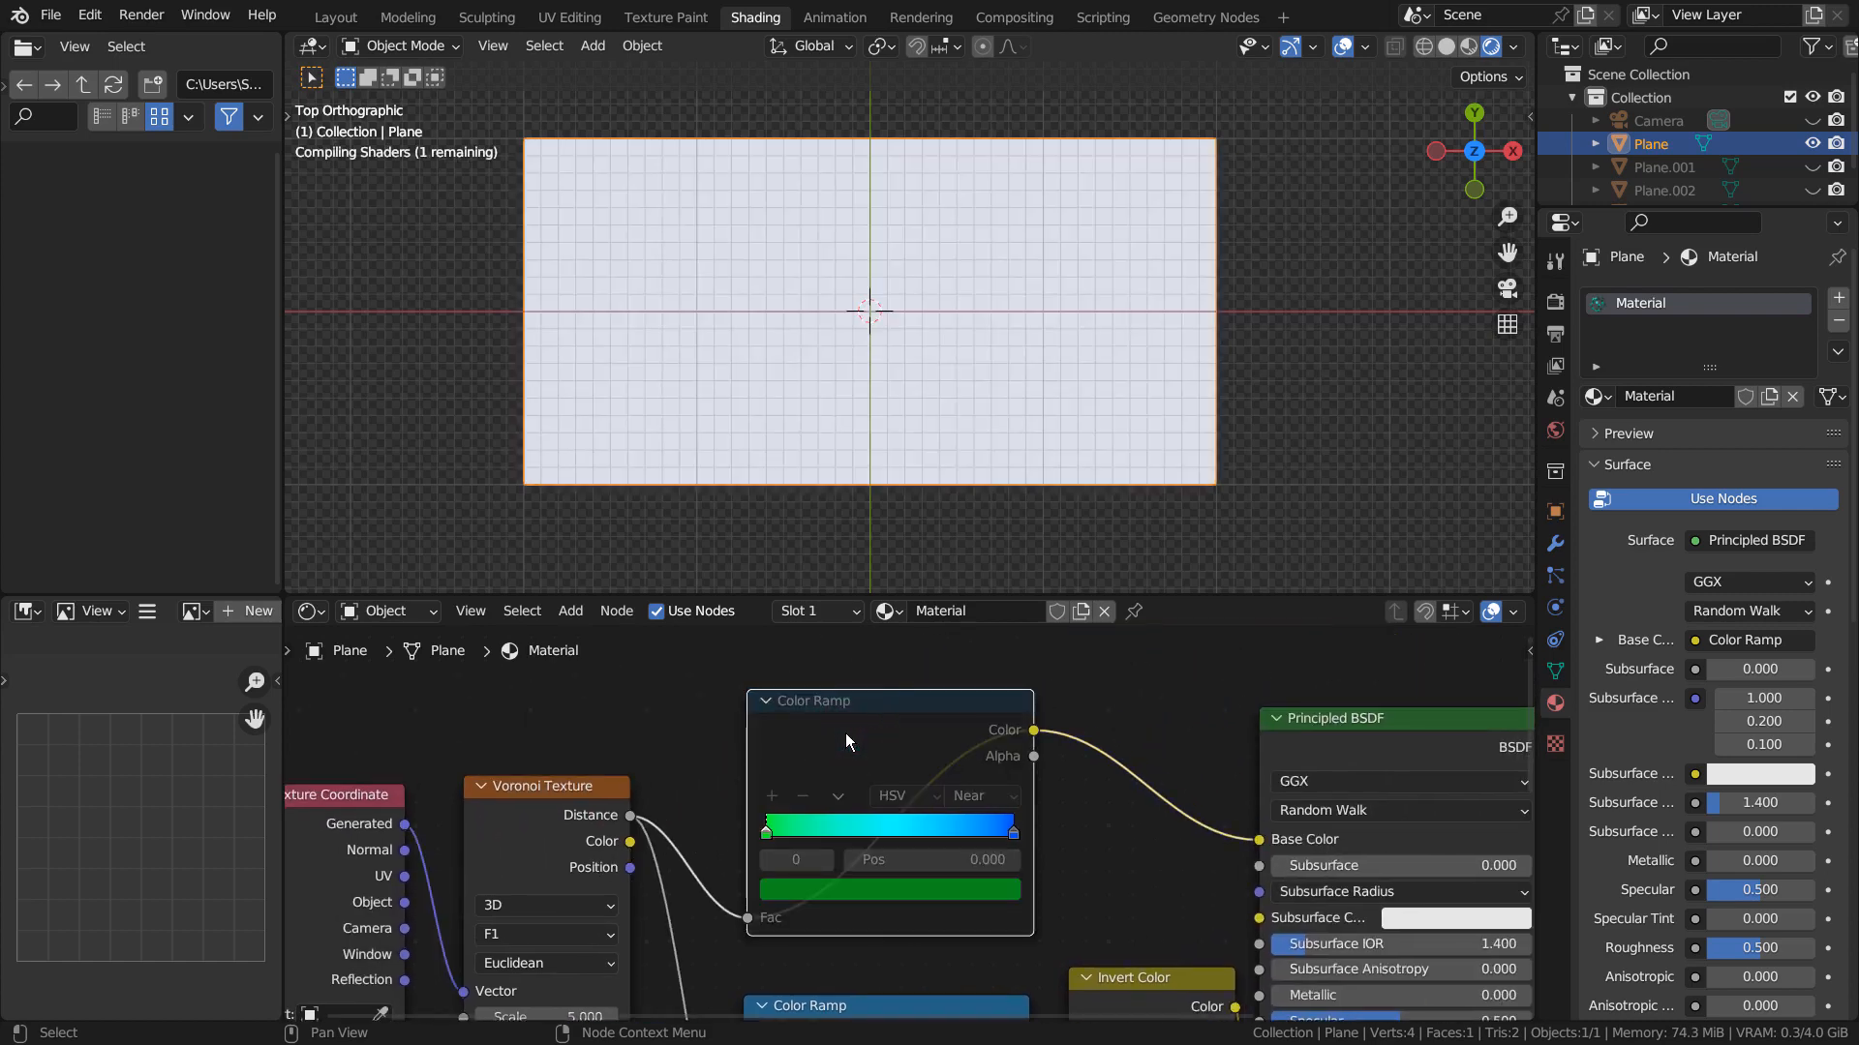
key(m)
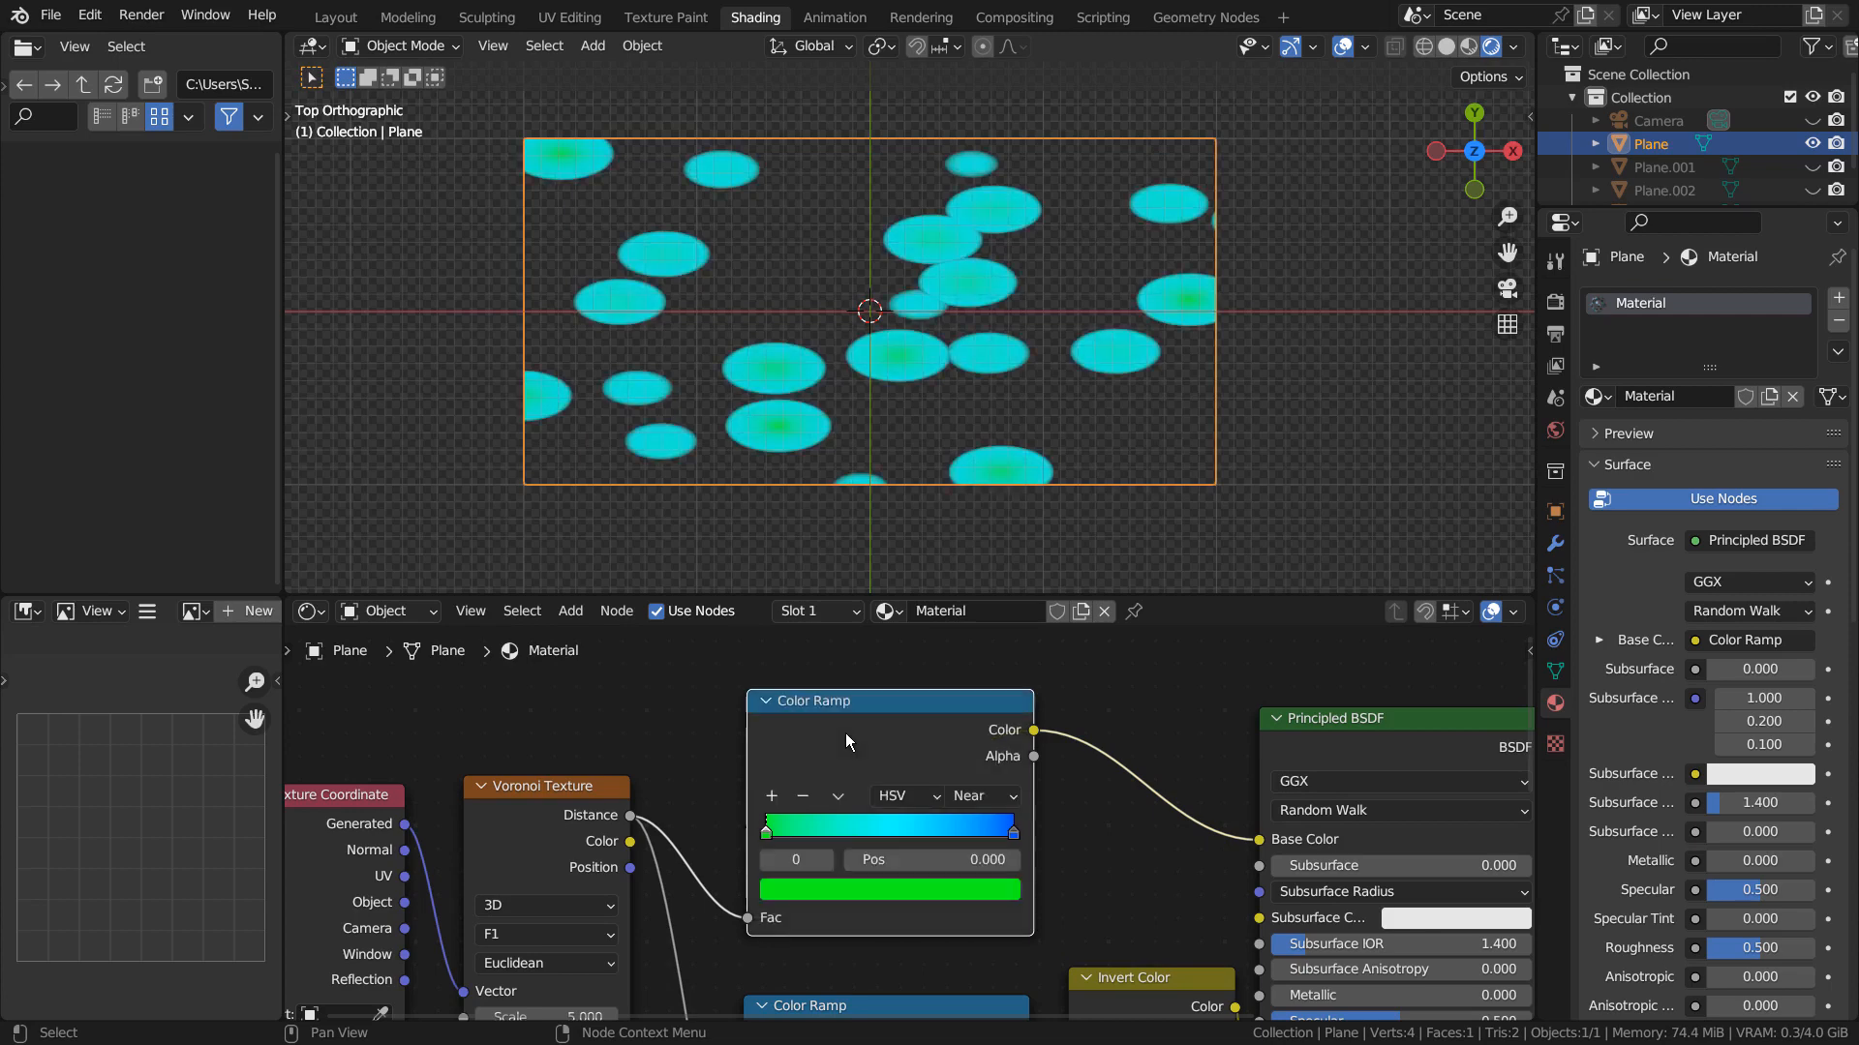
Temporarily mute the black-and-white Color Ramp before the Invert Color node to compare the result, and unmute it again.
middle_drag(1111, 829, 925, 967)
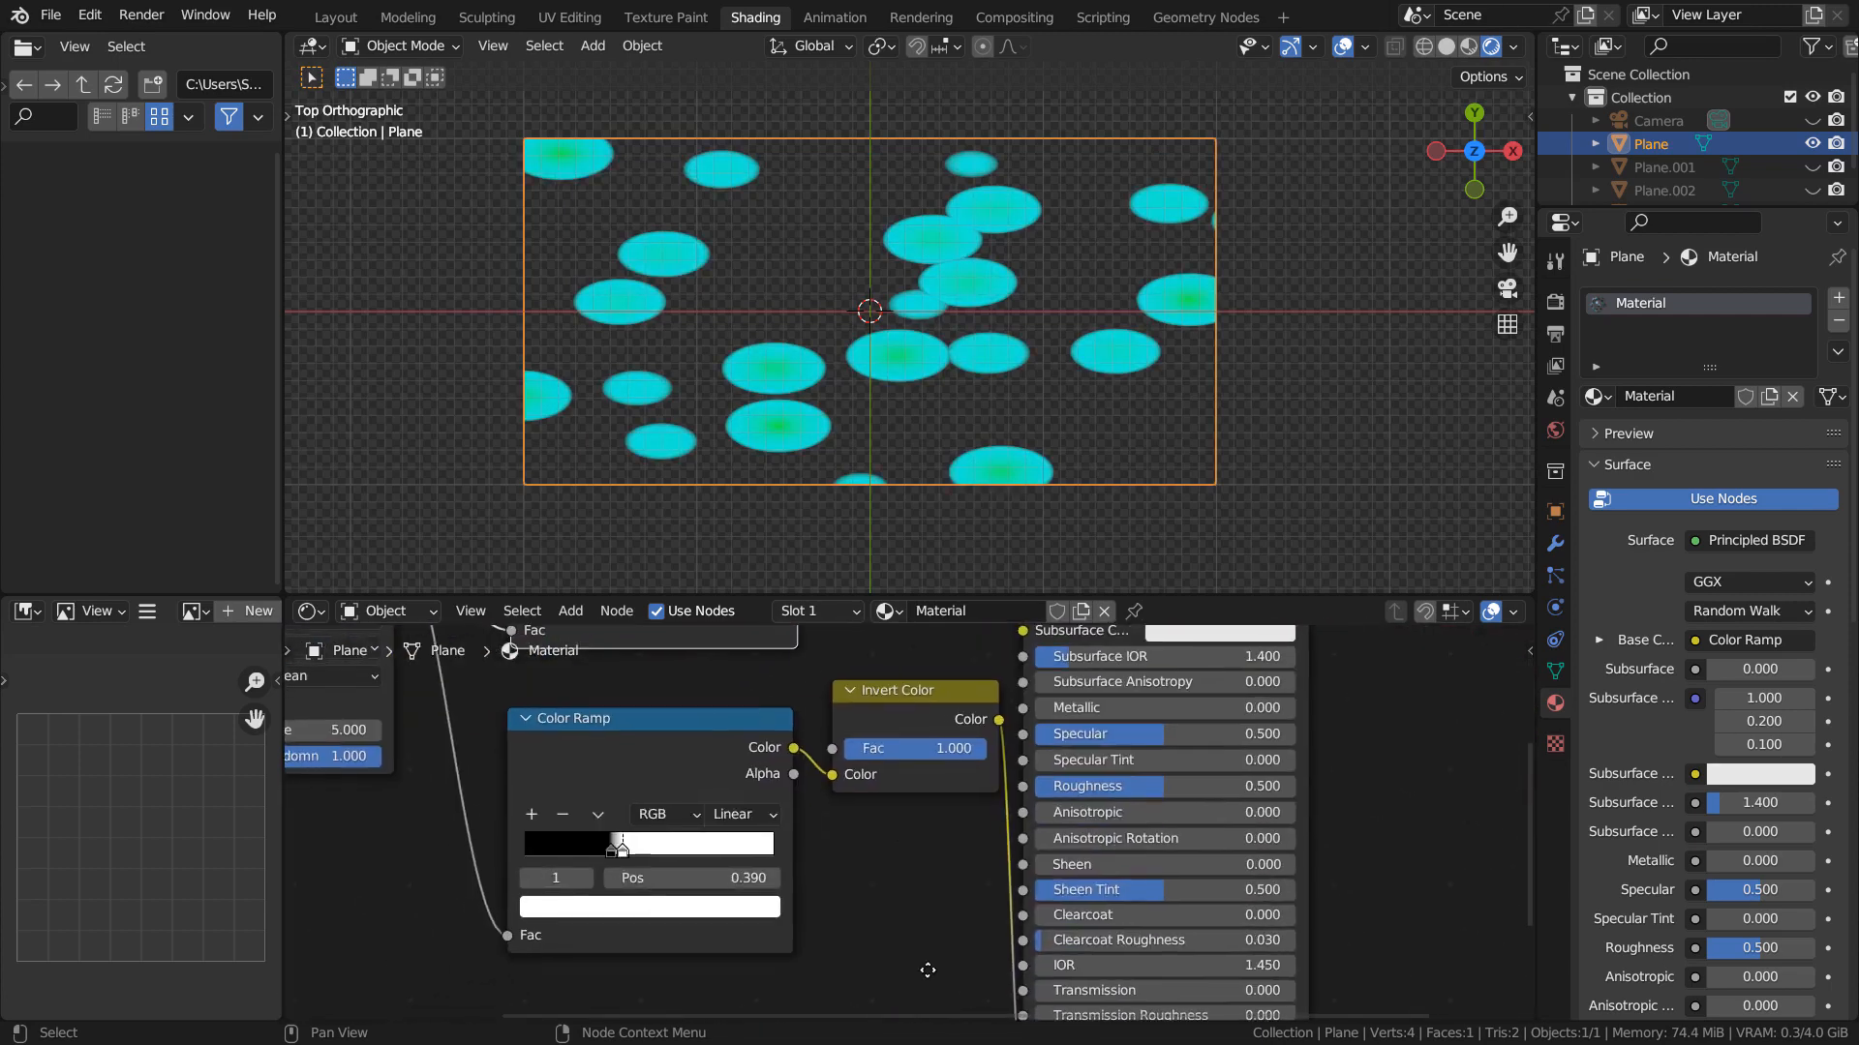
click(621, 787)
key(m)
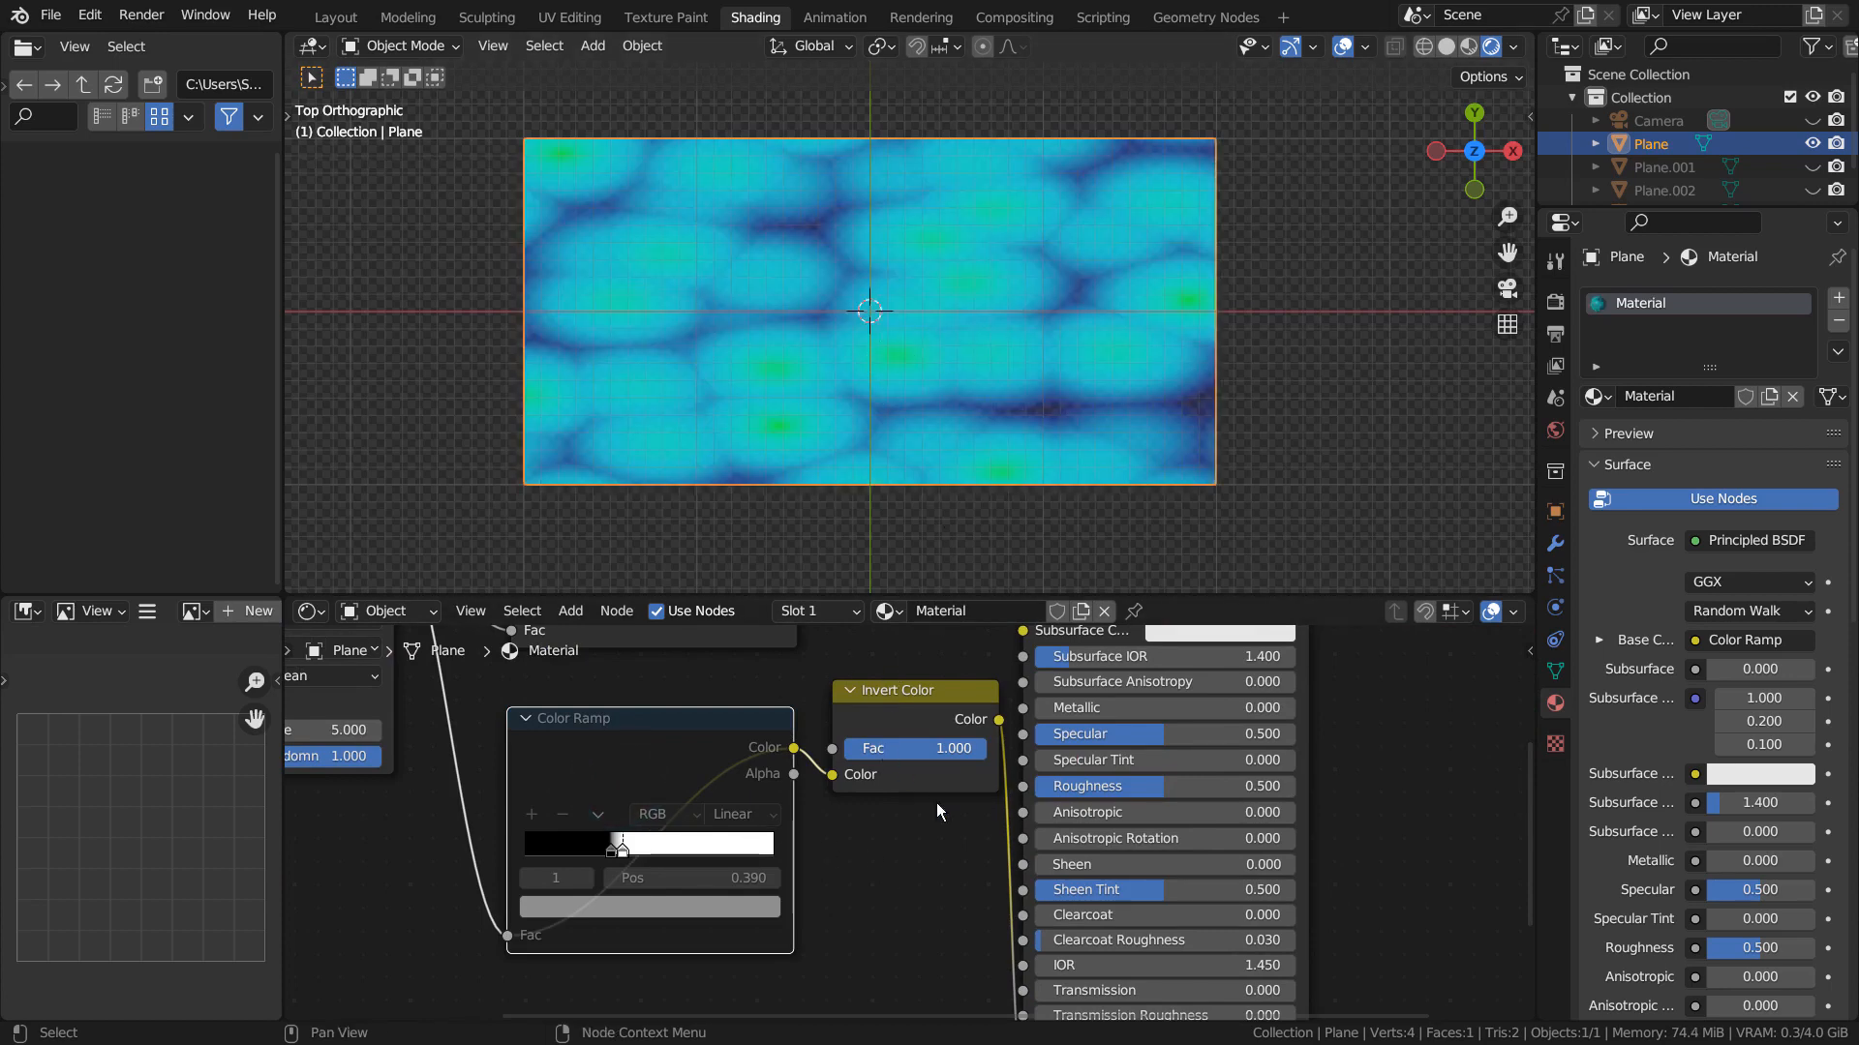
key(m)
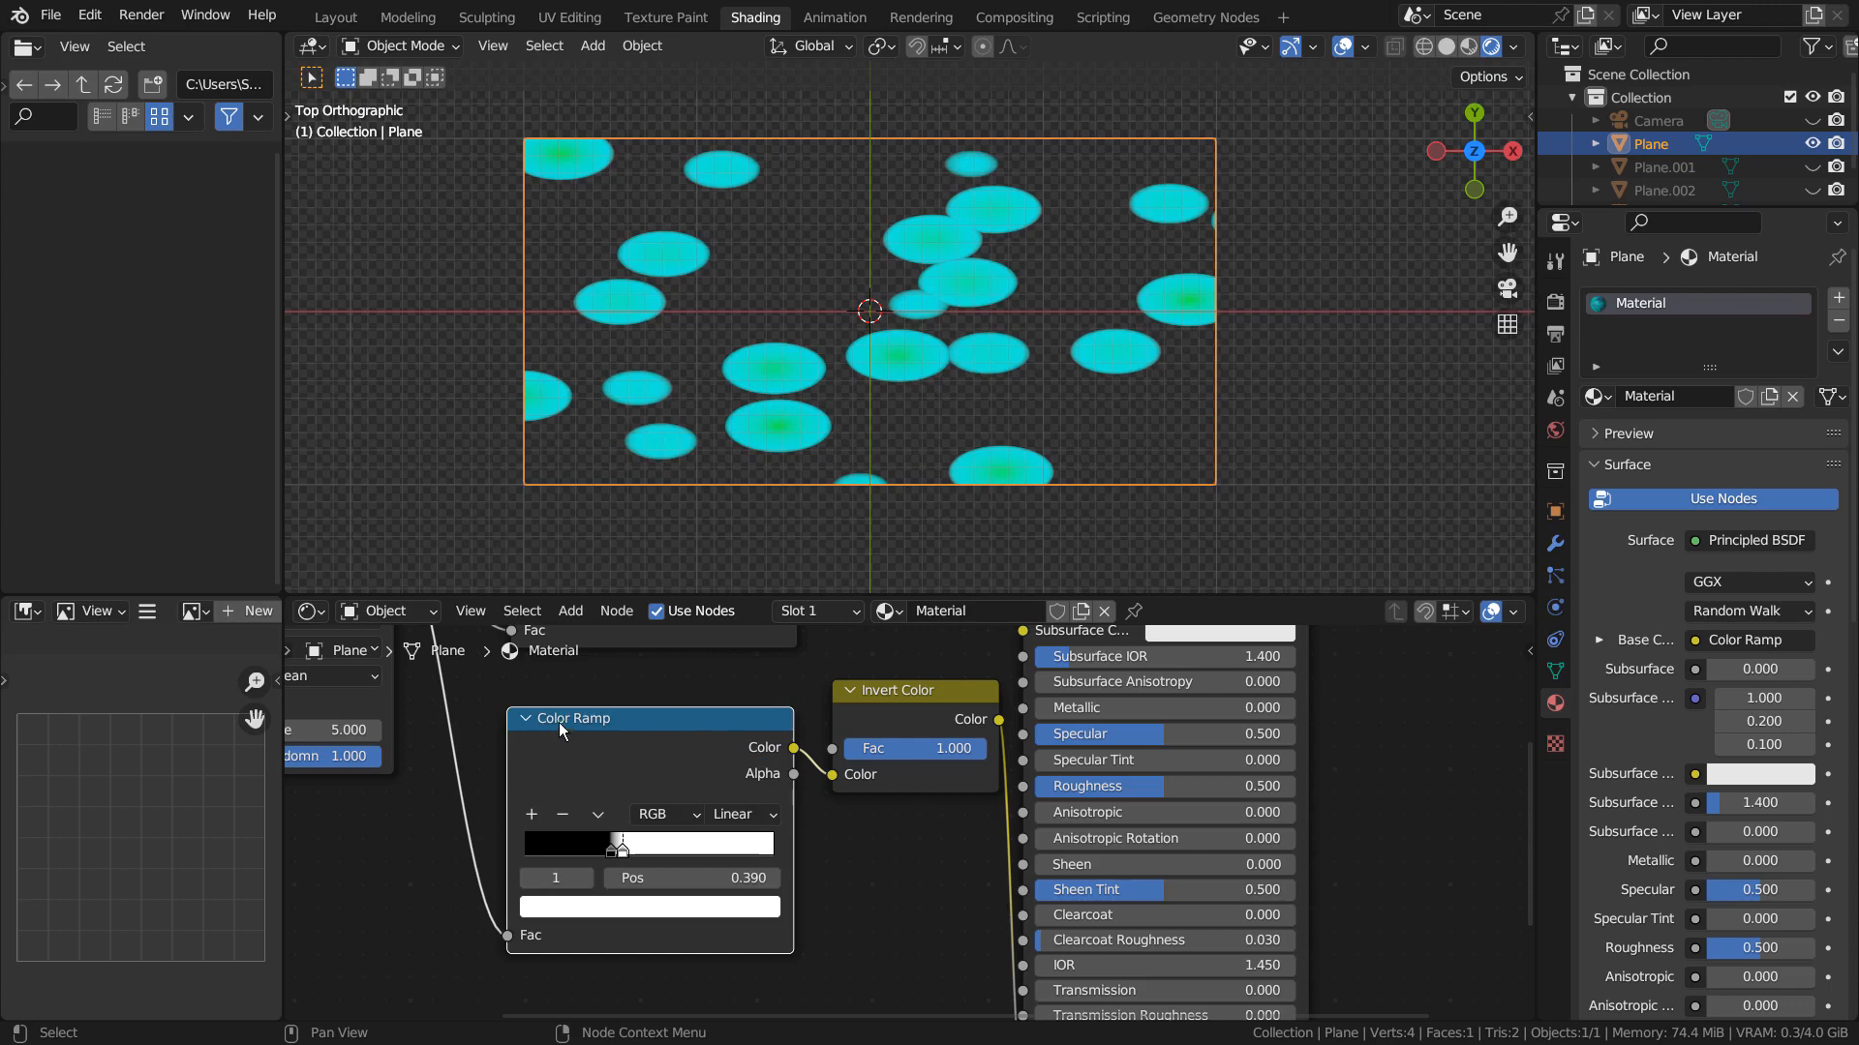
Follow the inverted ramp's link to Alpha, and temporarily mute the Invert Color node to compare the result.
middle_drag(910, 929, 688, 746)
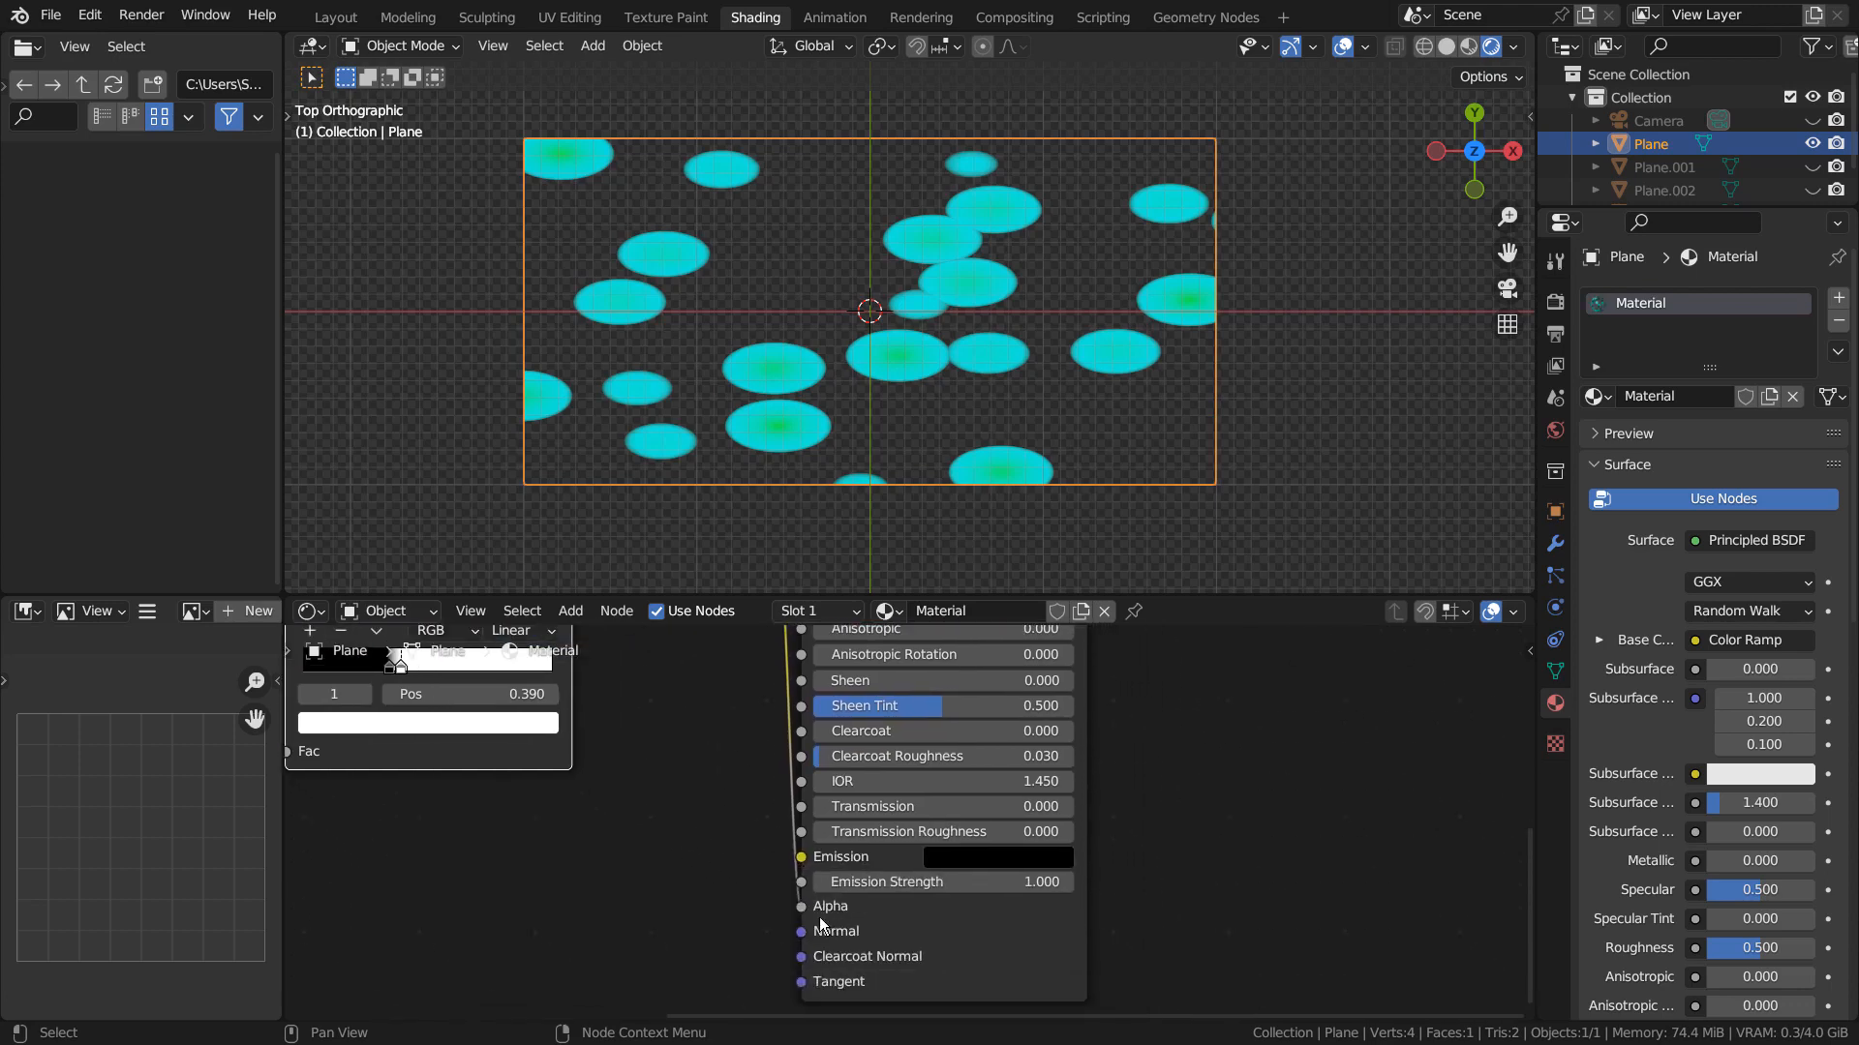
middle_drag(741, 824, 824, 978)
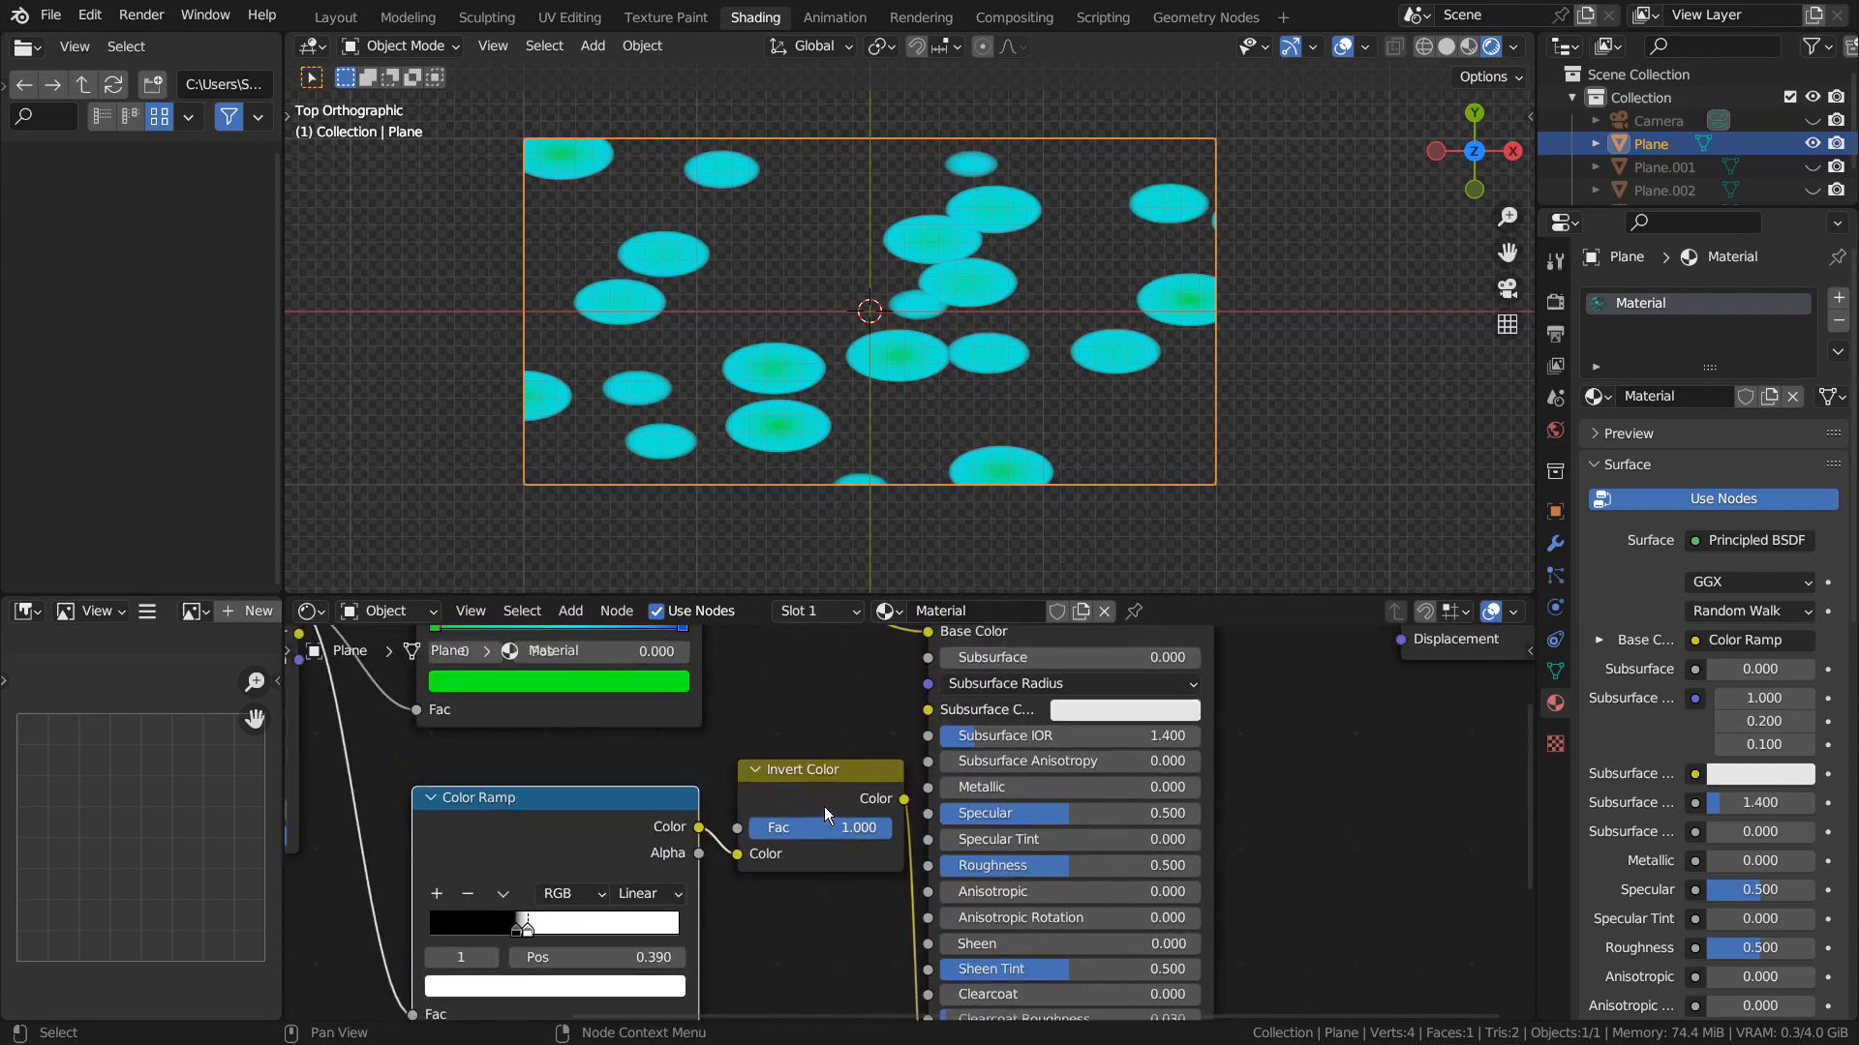
click(819, 788)
key(m)
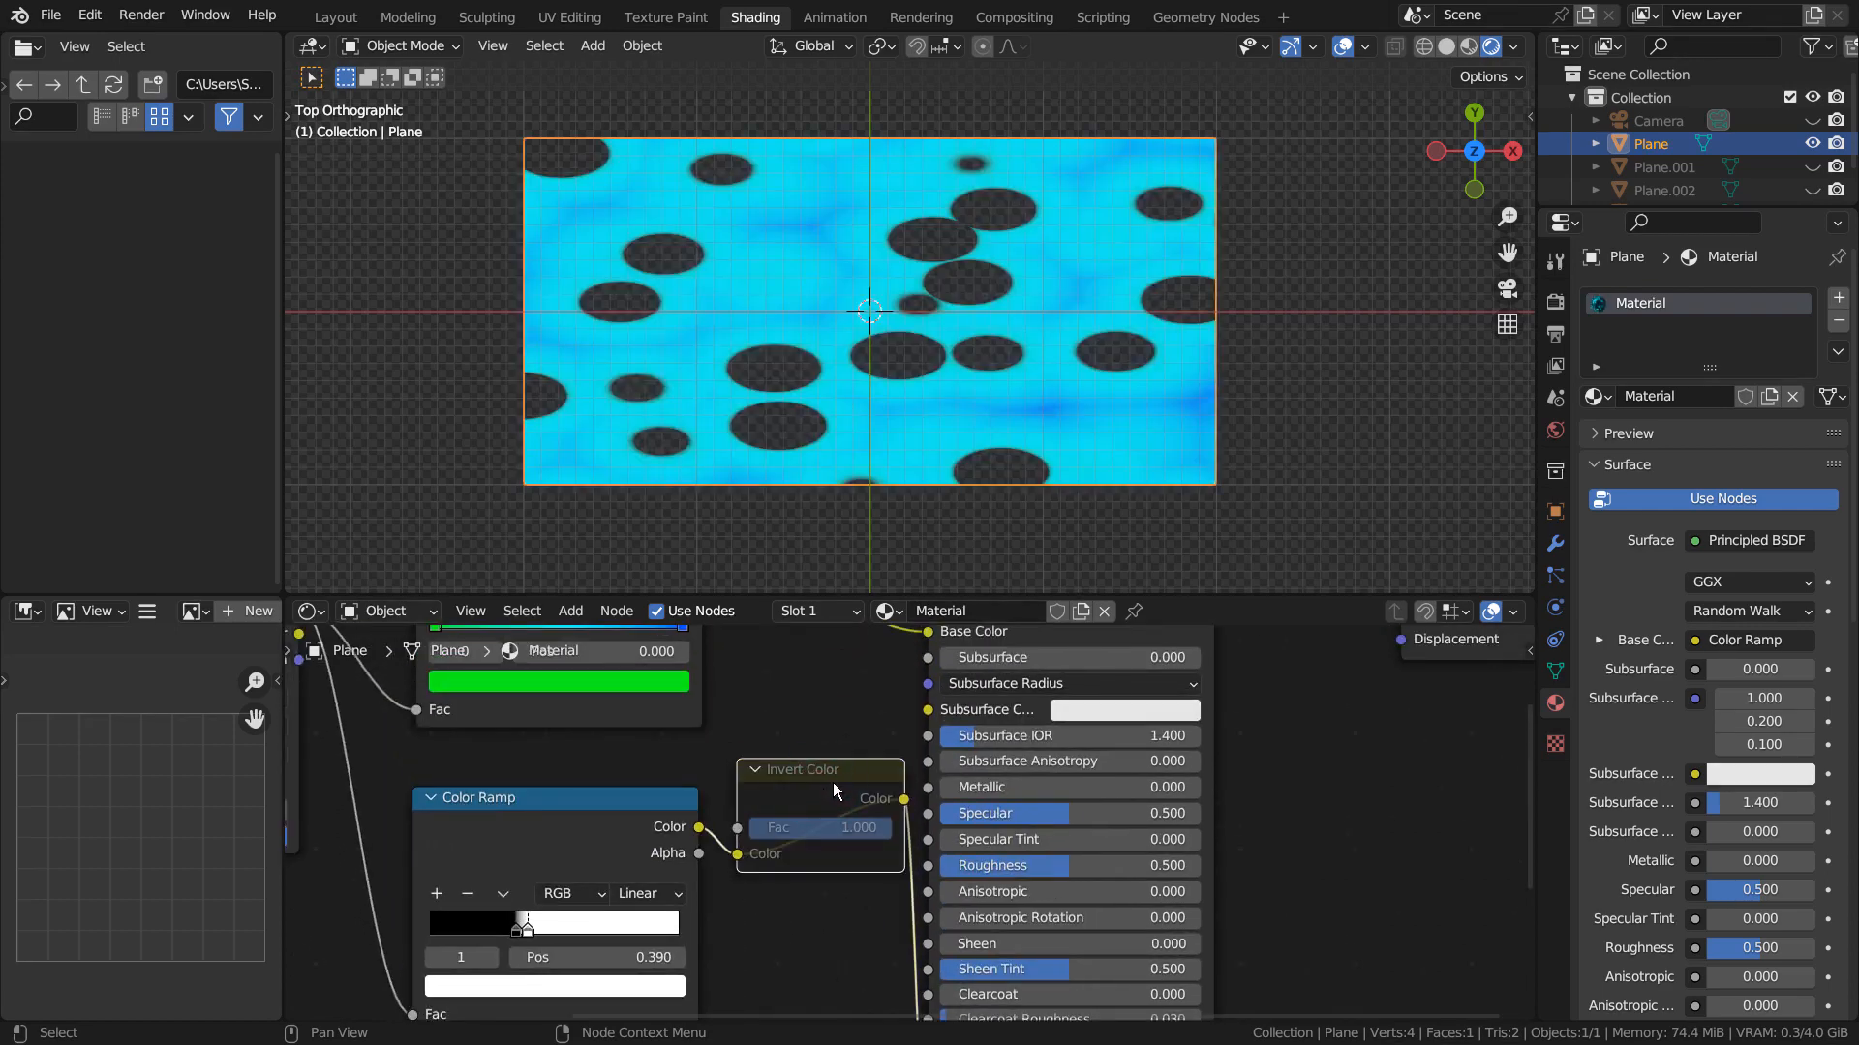
key(m)
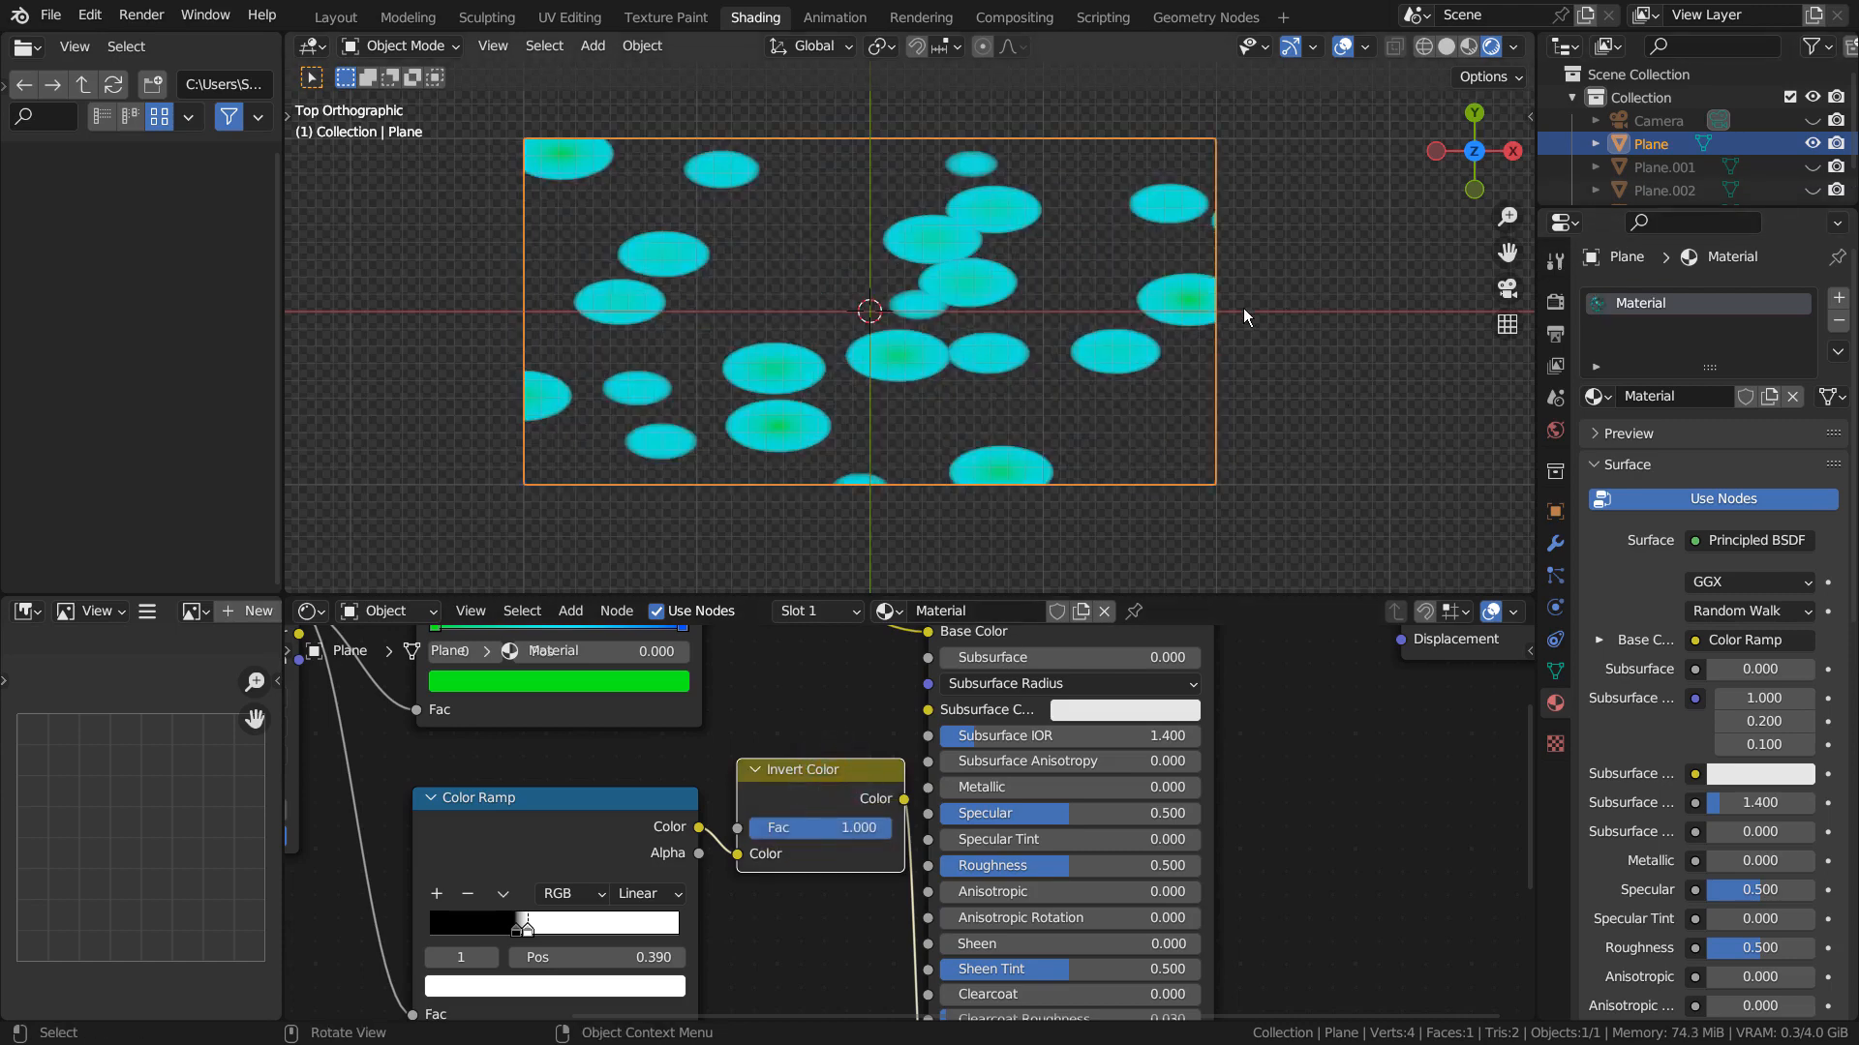
Reveal all hidden objects and hide only the camera so the layered planes are seen without it.
click(1309, 310)
key(alt+h)
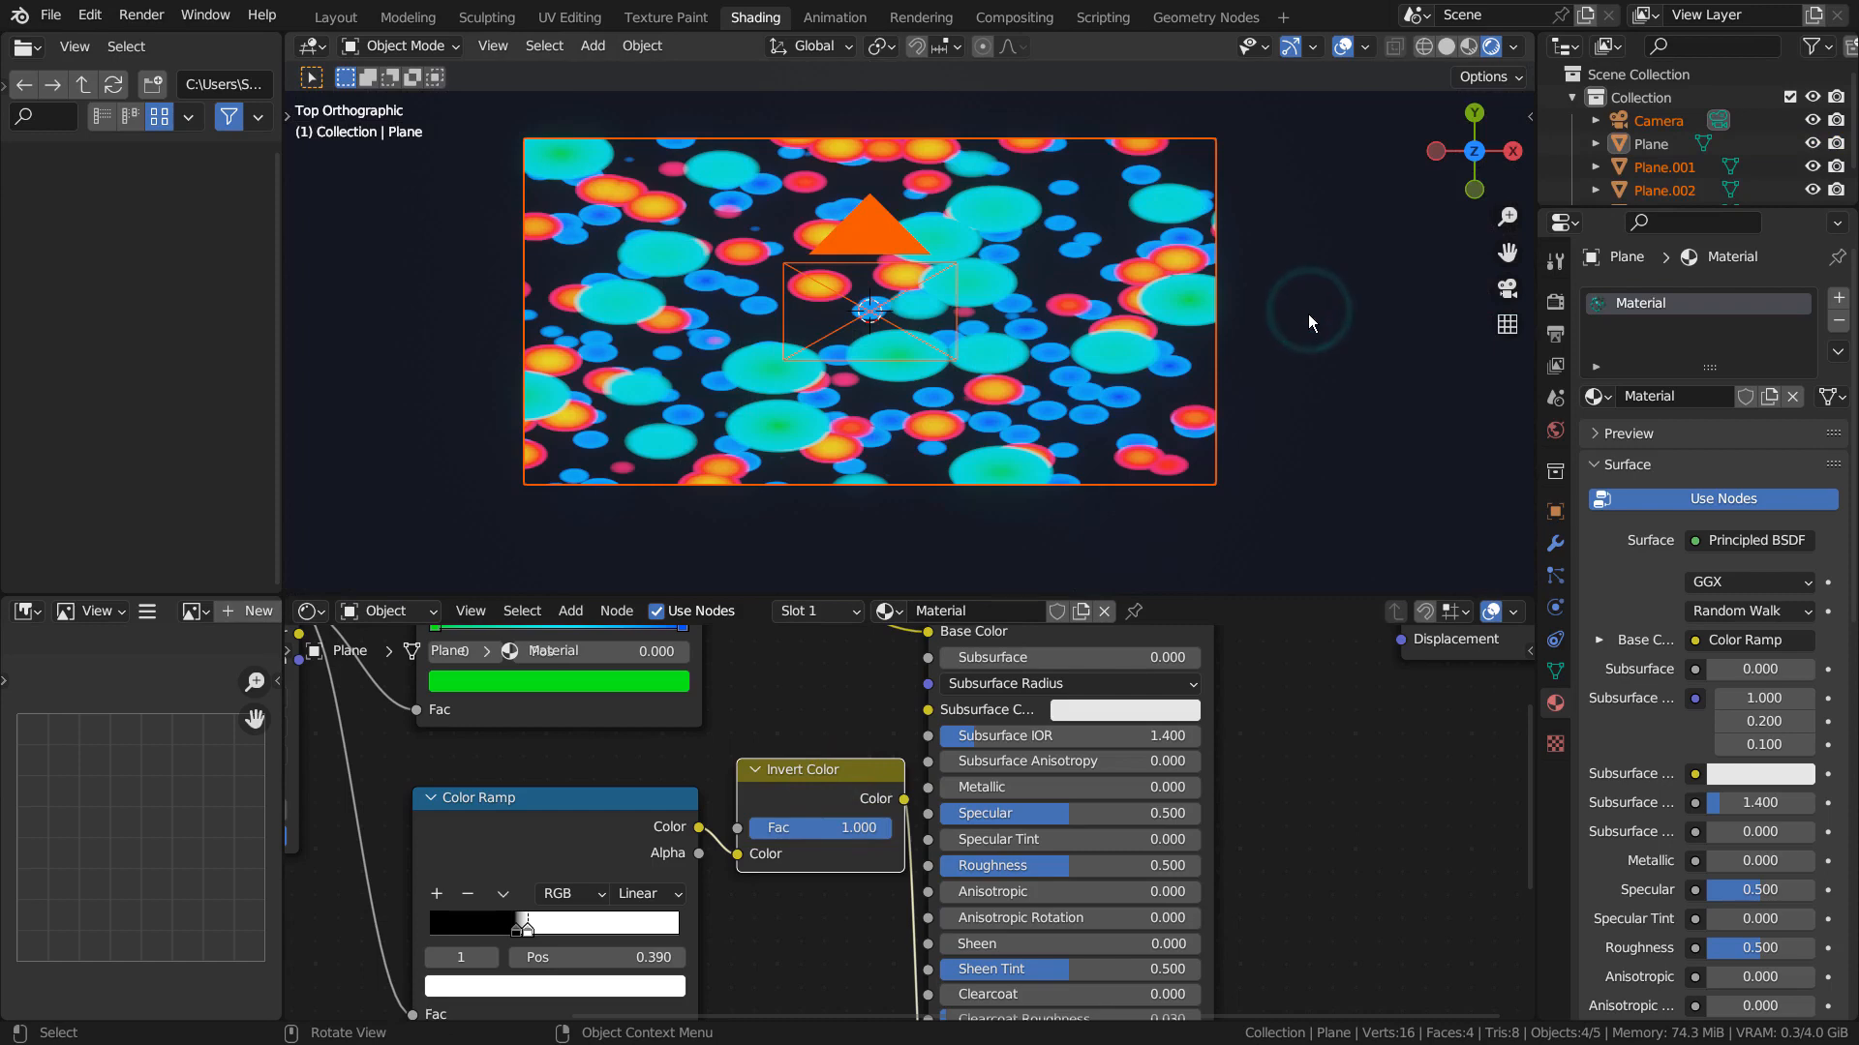
click(1309, 312)
click(875, 231)
key(h)
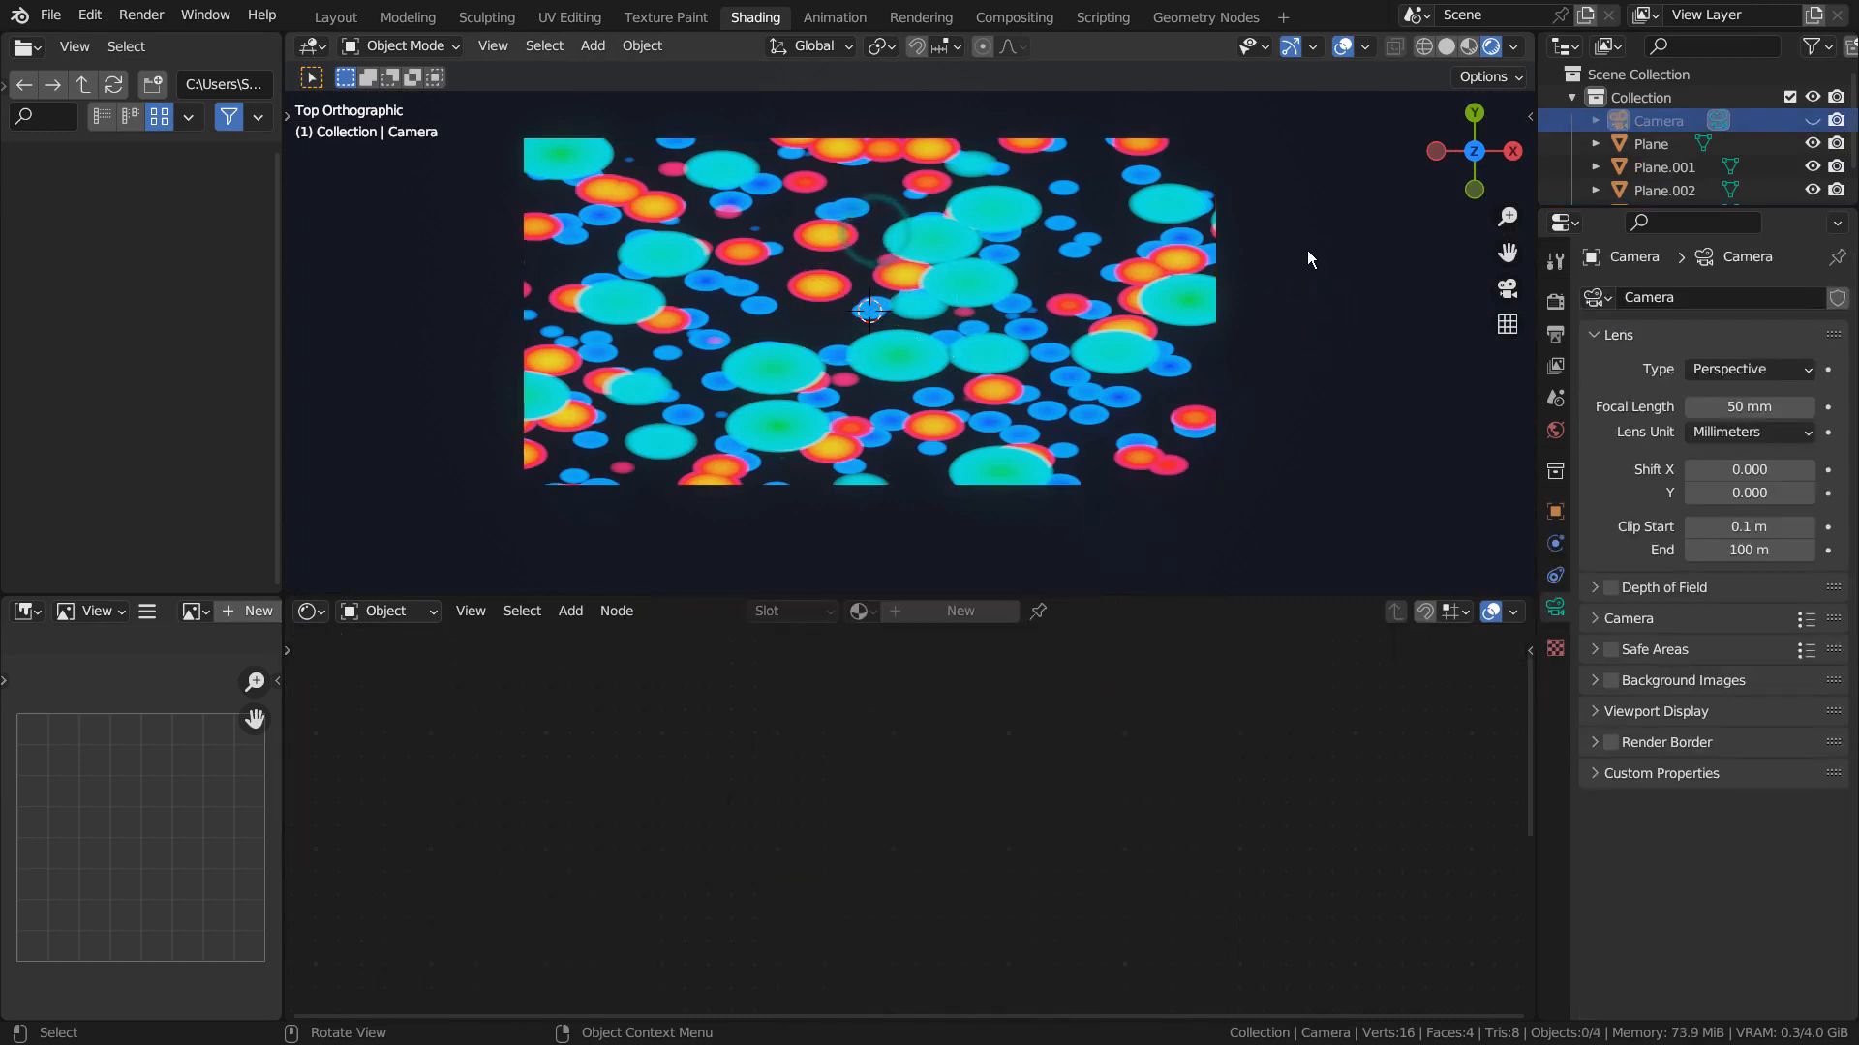
scroll(1309, 251, up, 3)
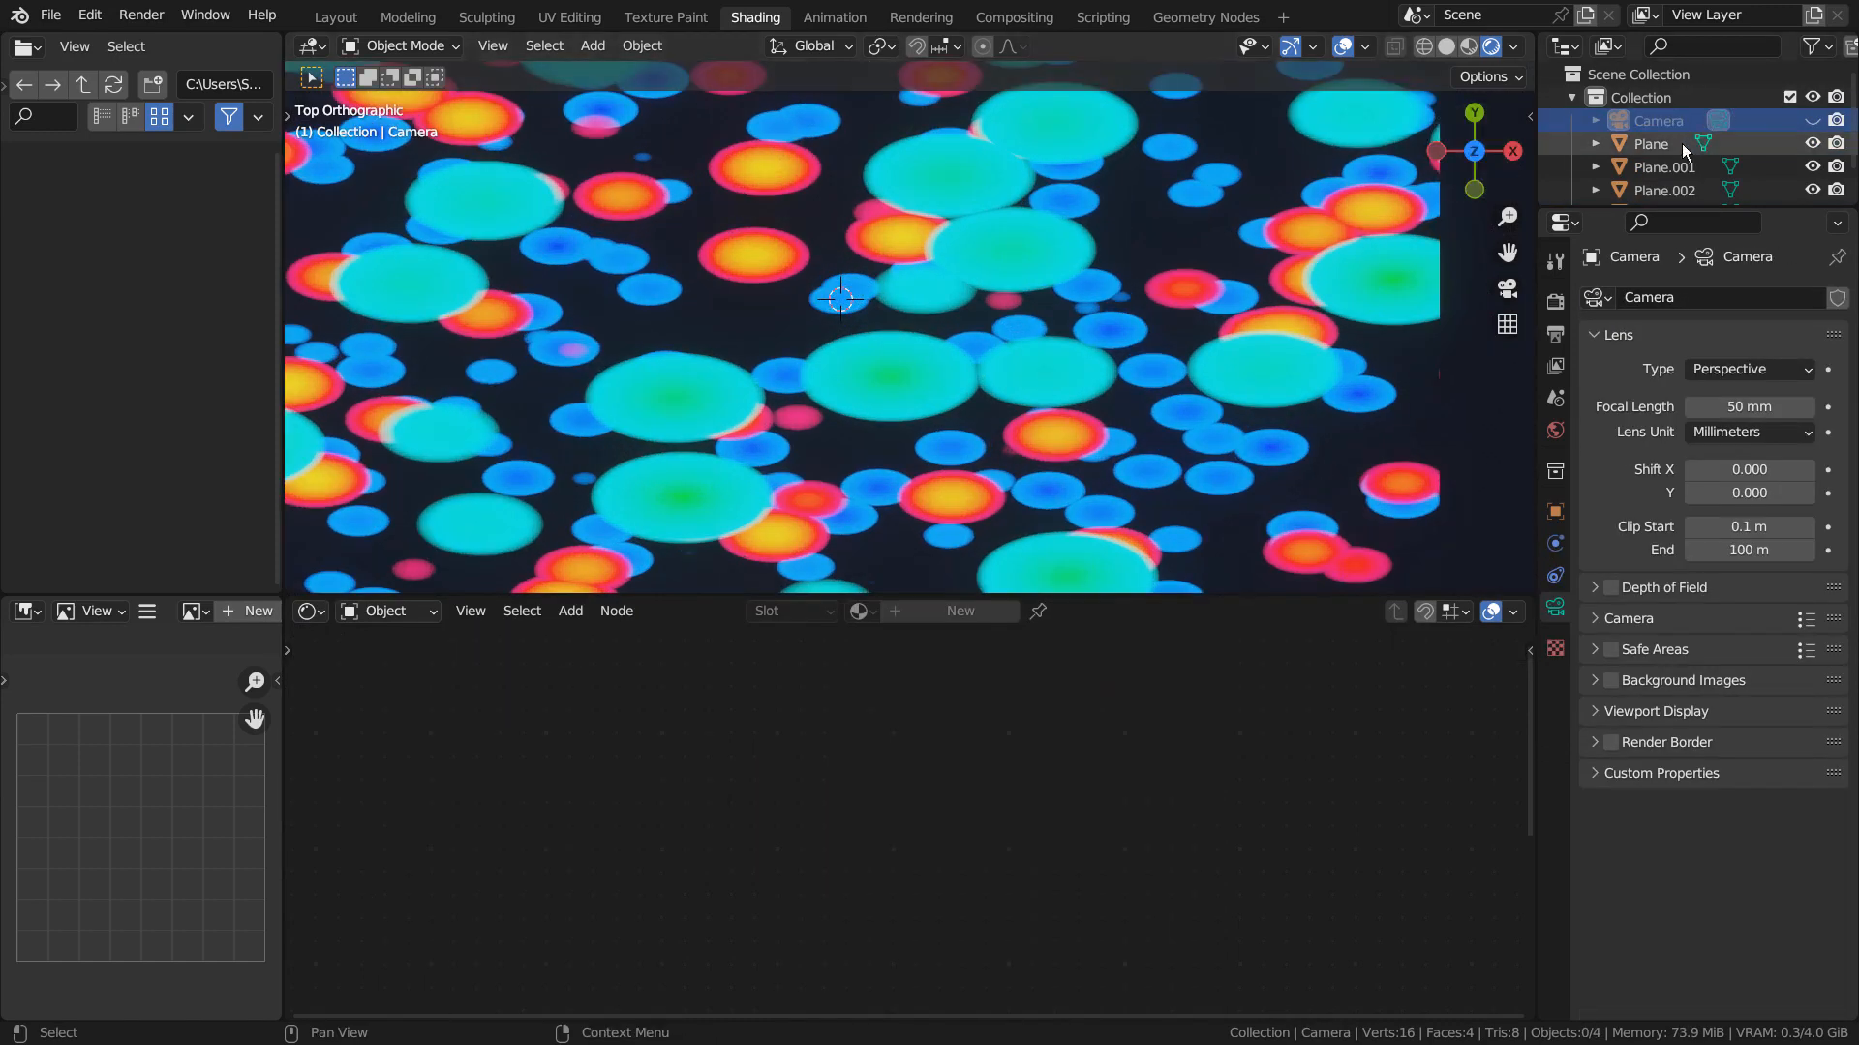
Isolate Plane.001 by hiding Plane and Plane.002, and examine the Color Ramp feeding Base Color in its maximized node editor.
click(1811, 143)
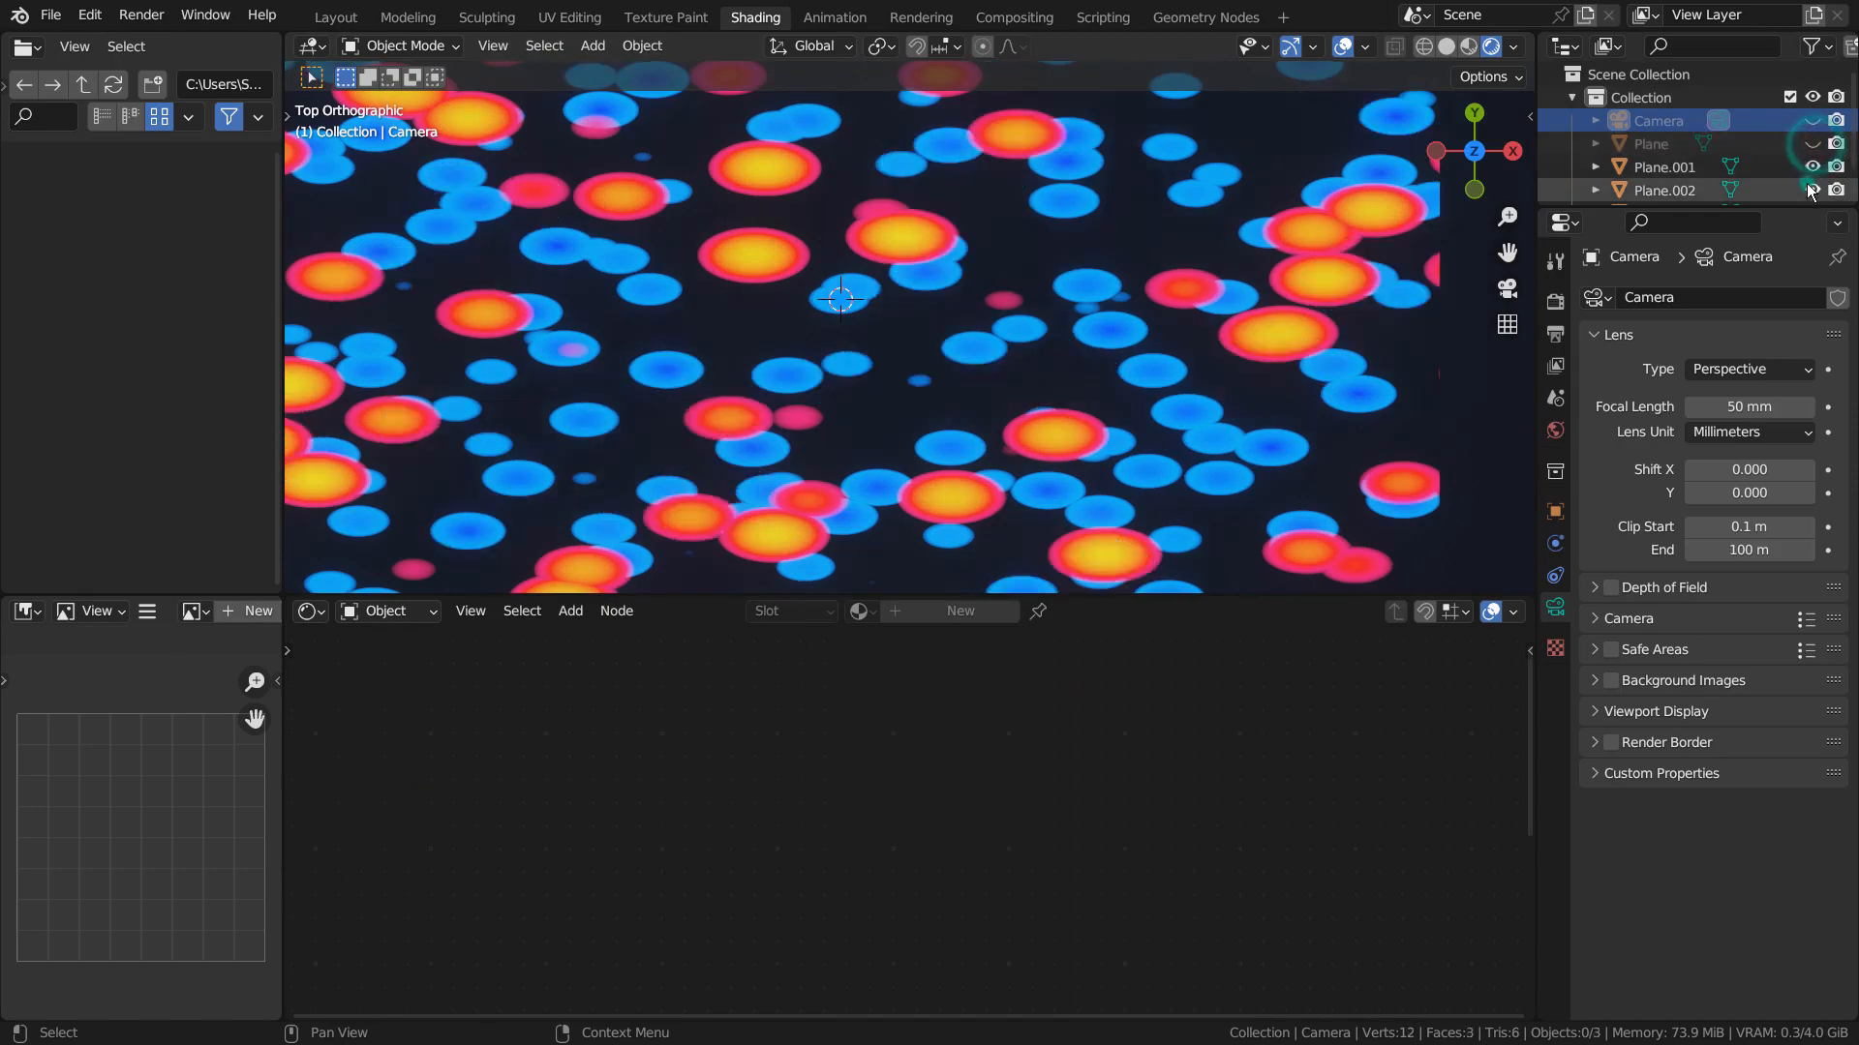
click(1811, 190)
click(1655, 168)
key(ctrl+space)
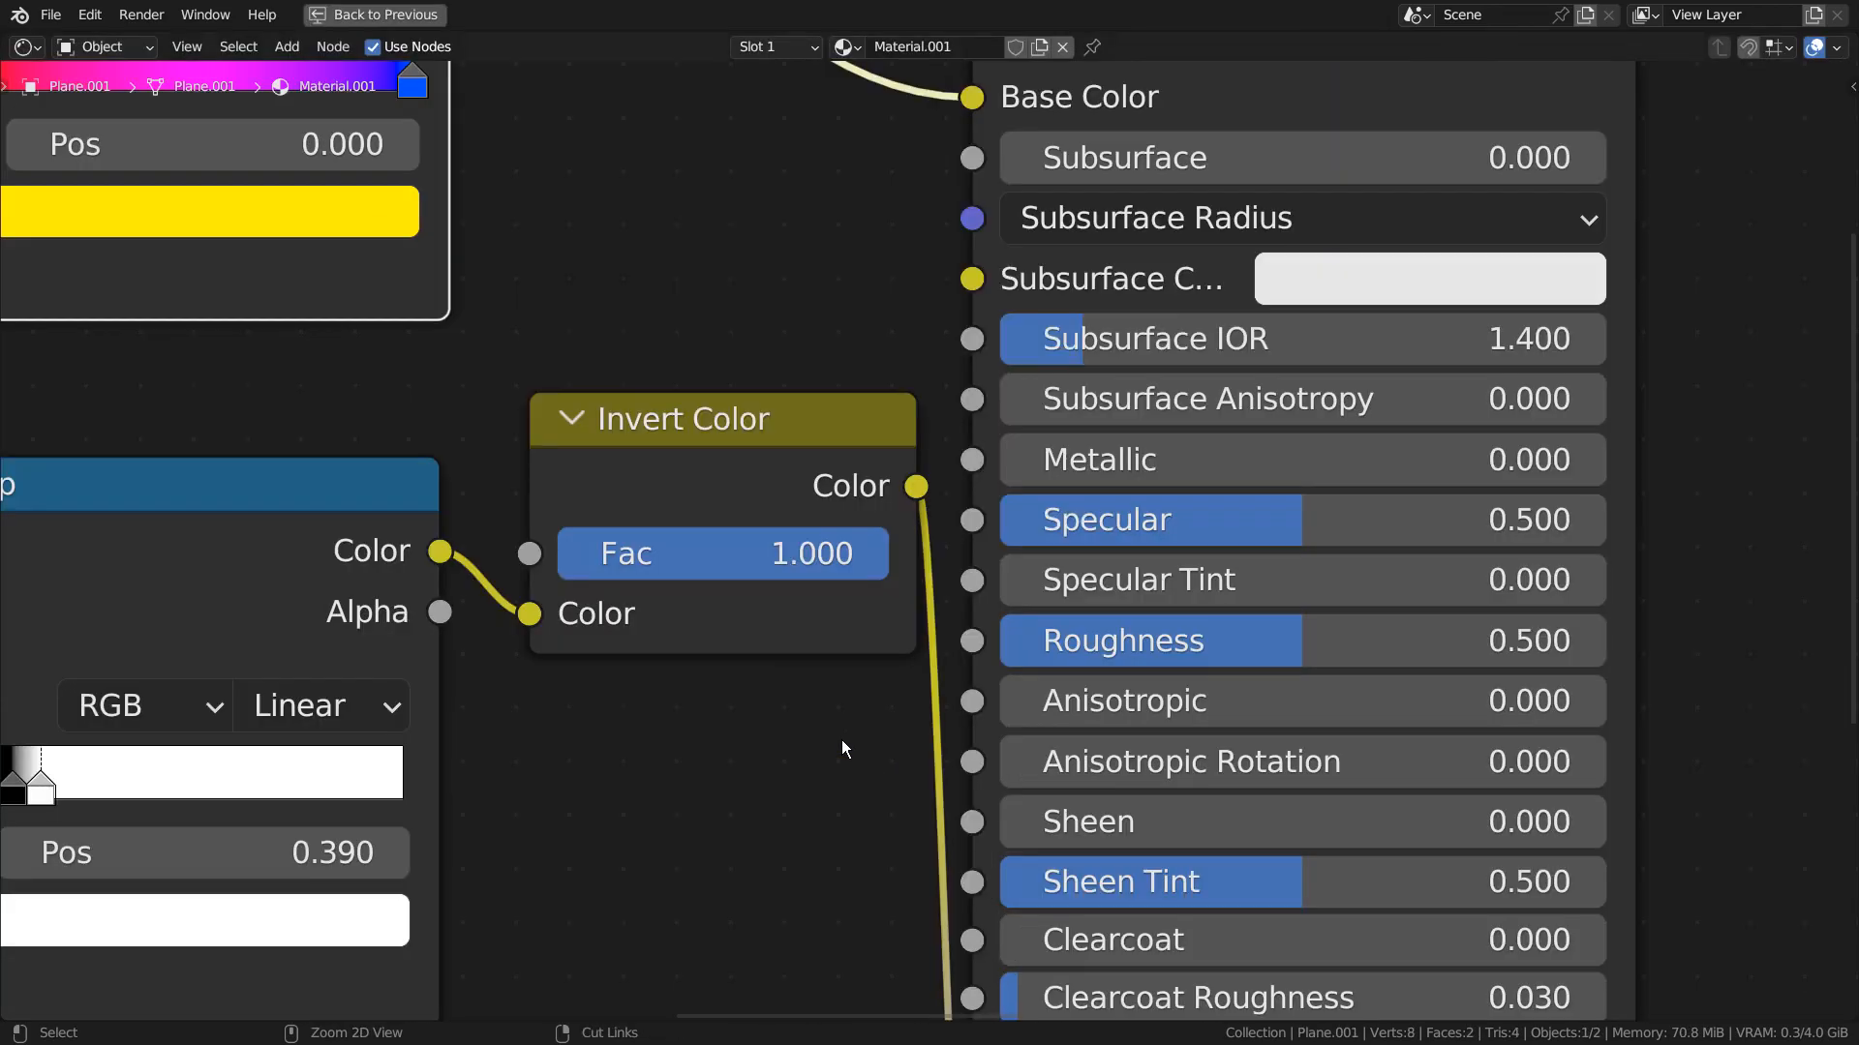
middle_drag(761, 334, 1556, 903)
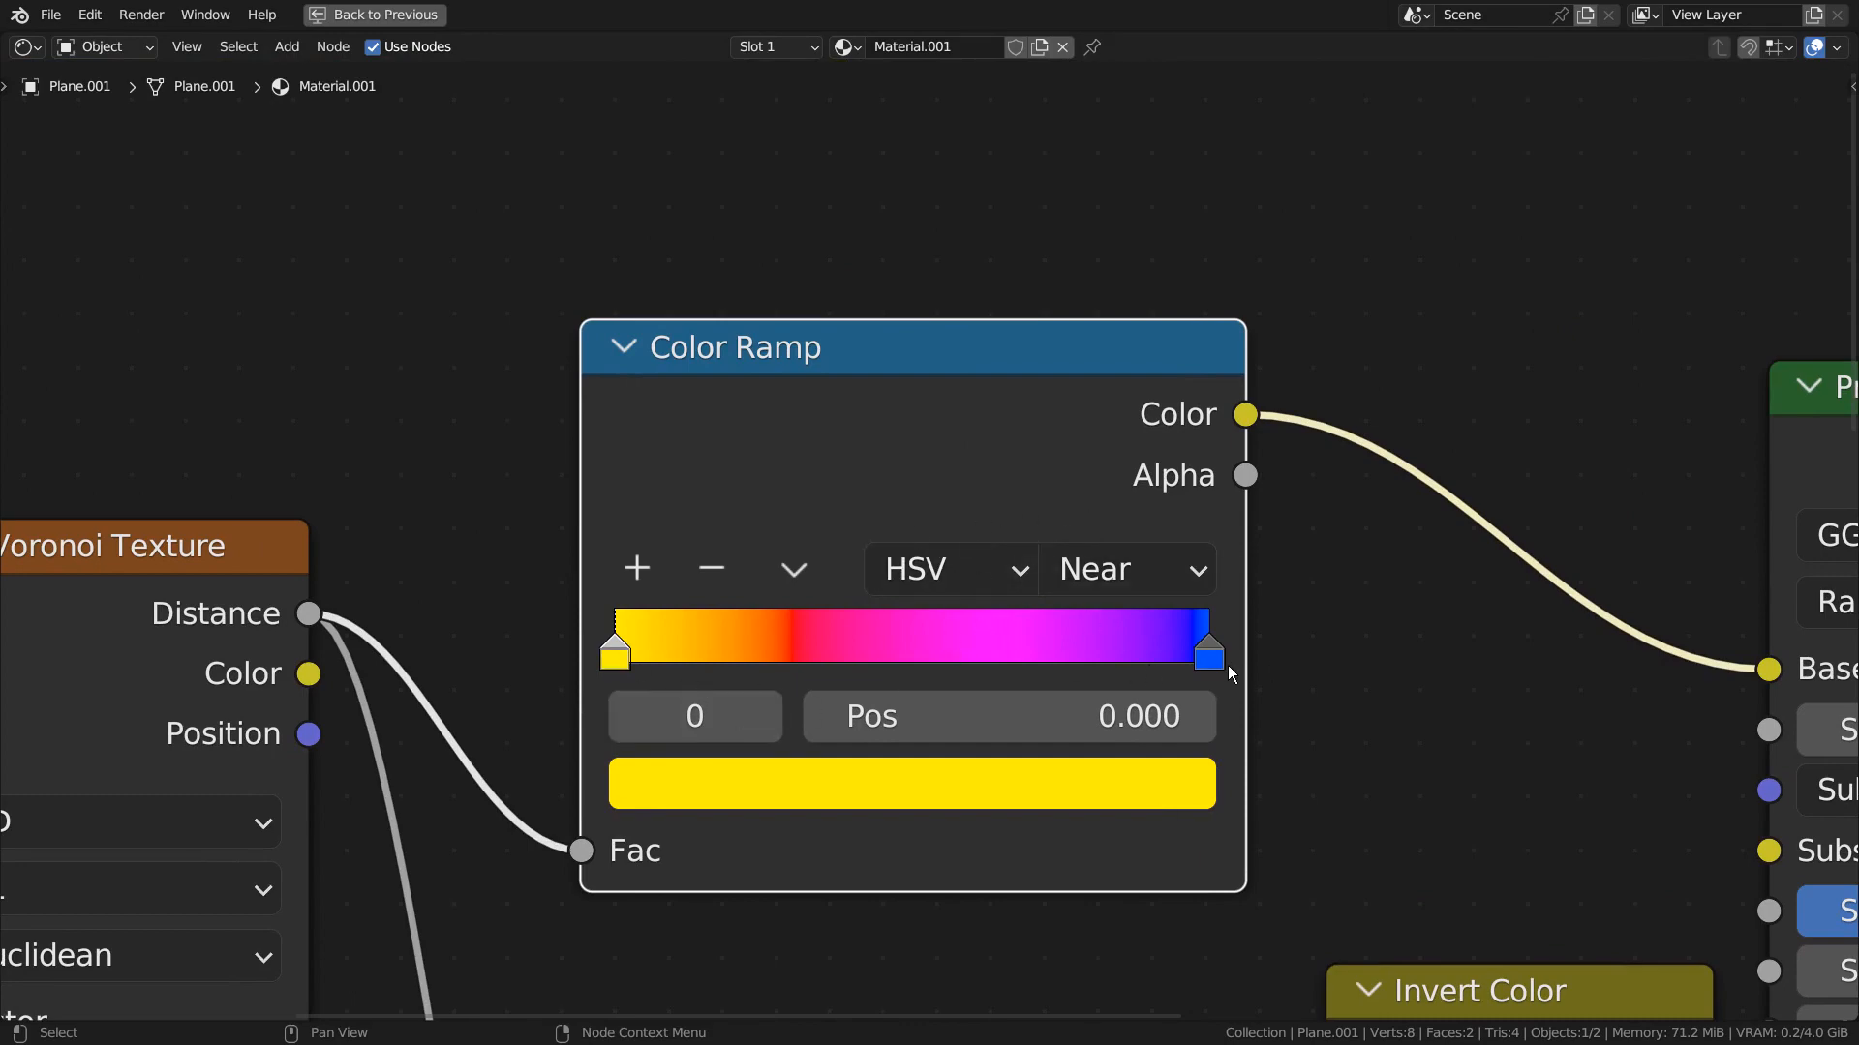
key(ctrl+space)
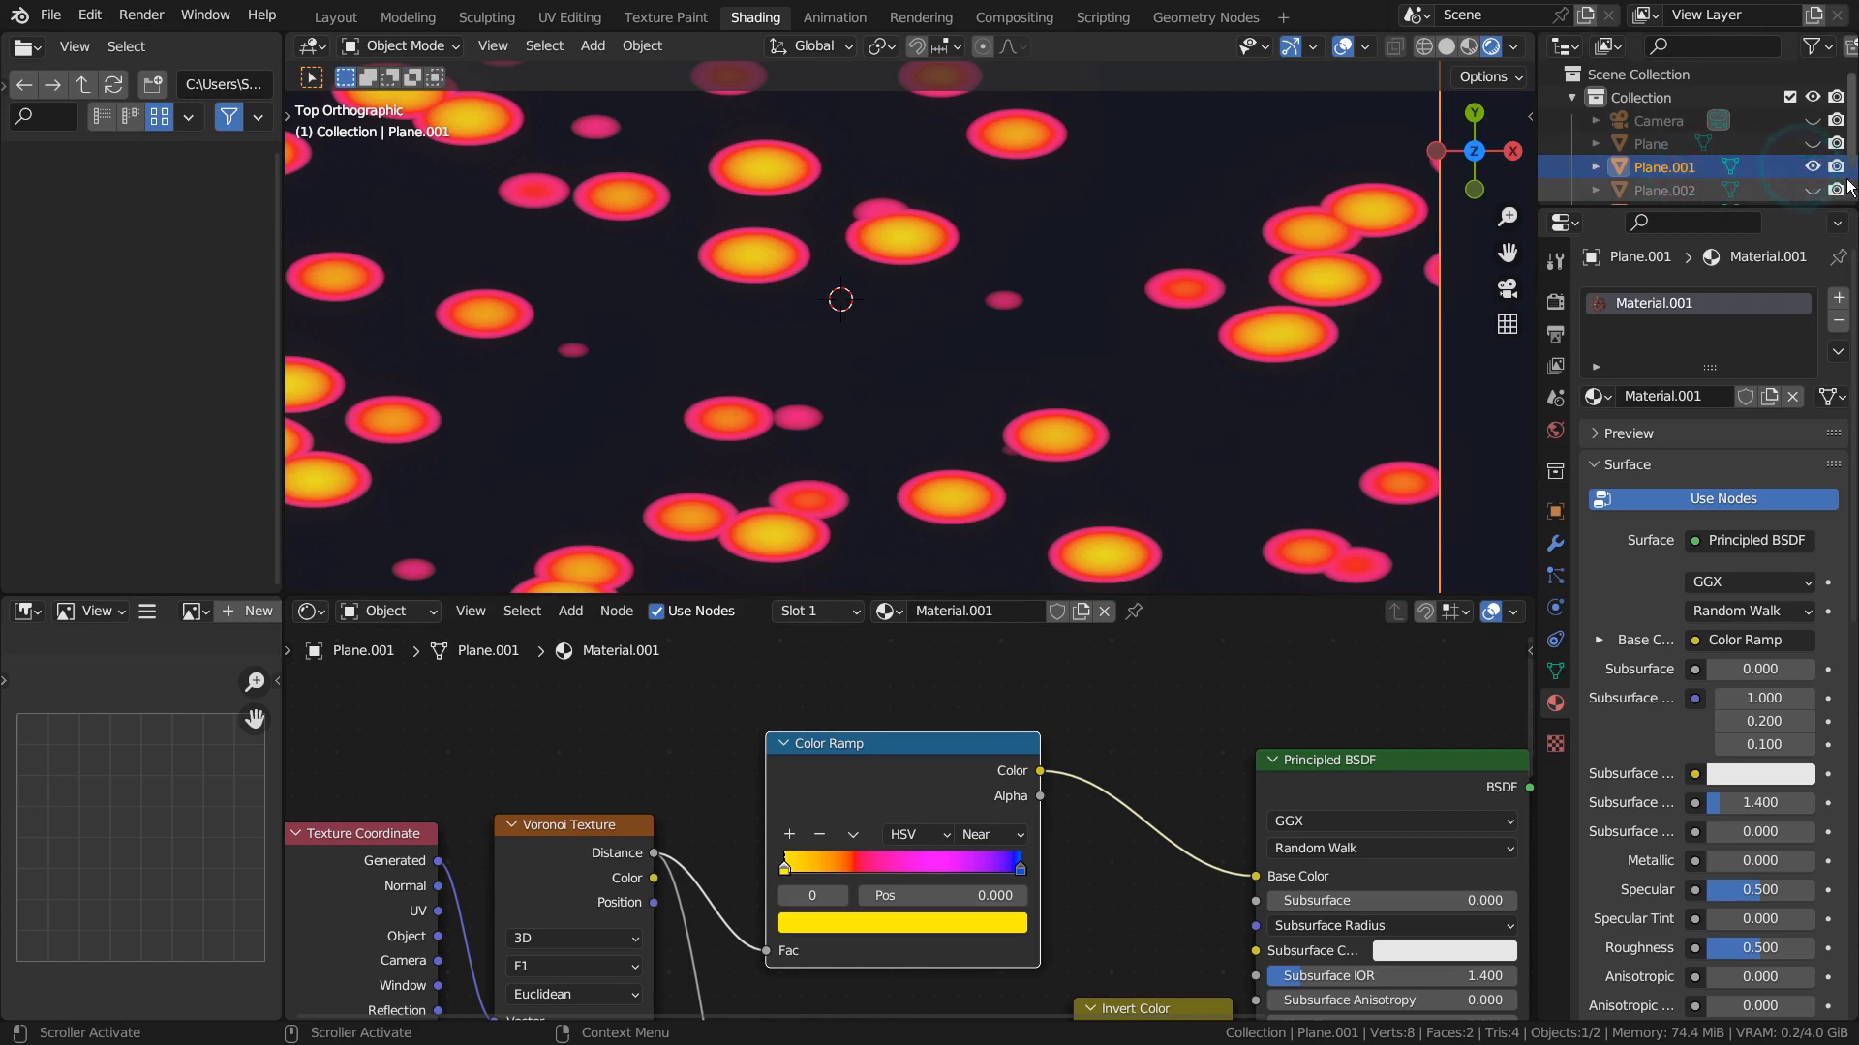
Show Plane.002 in place of Plane.001, and examine the Color Ramp feeding its Base Color in the maximized node editor.
click(1812, 168)
click(1667, 191)
click(1812, 190)
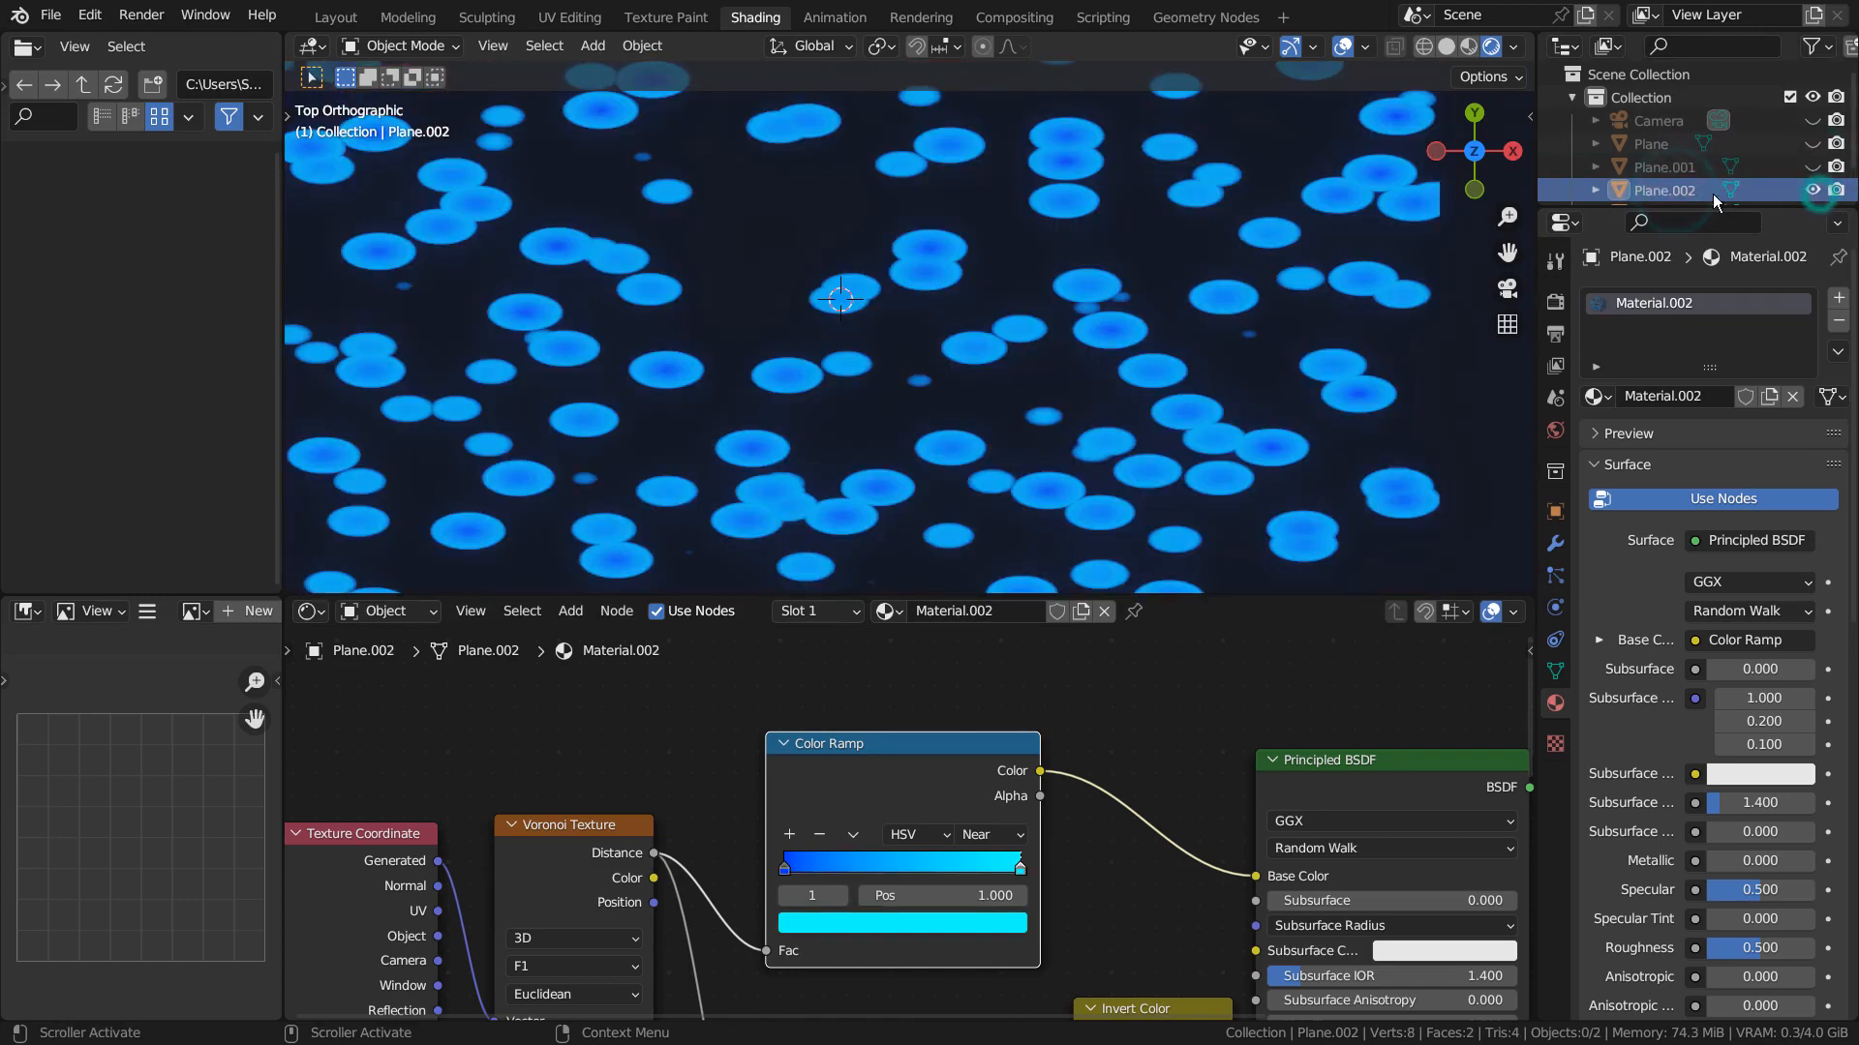
key(ctrl+space)
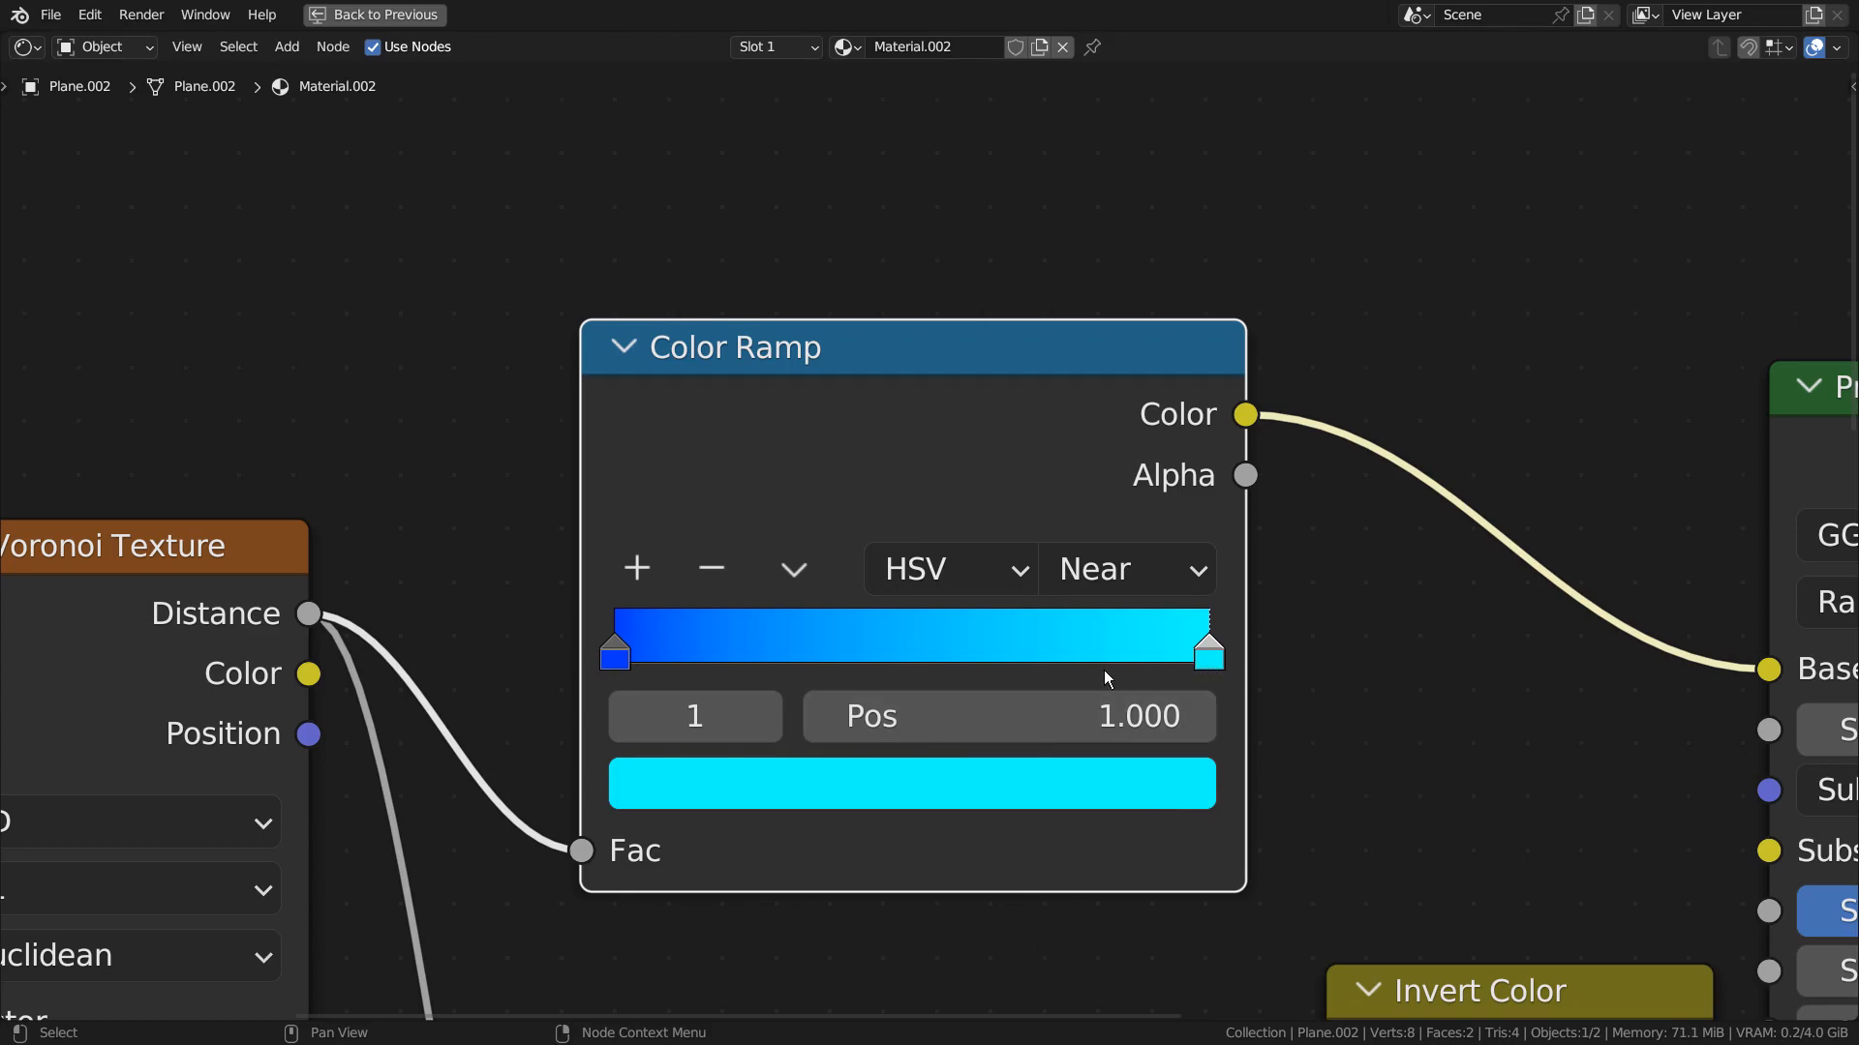
key(ctrl+space)
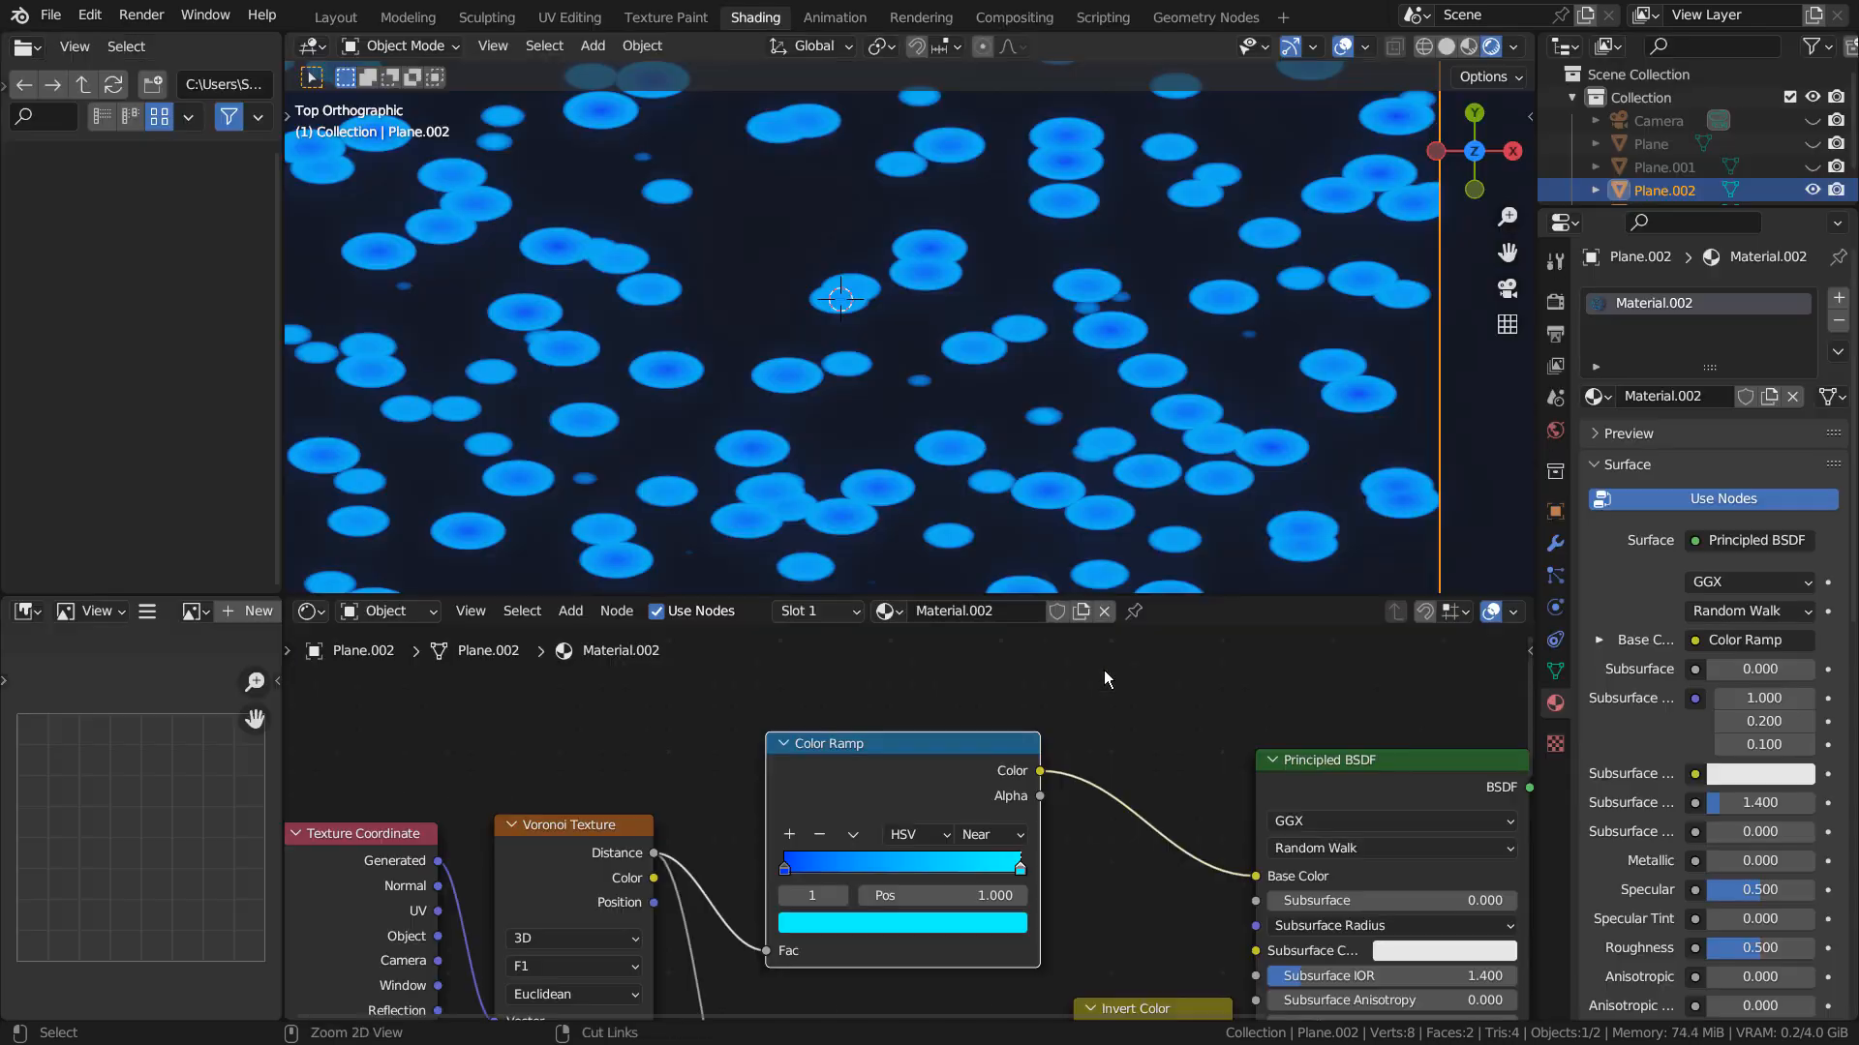
Show Plane.001 and Plane again, and select Plane to examine its Base Color ramp in the maximized node editor.
click(1811, 166)
click(1811, 143)
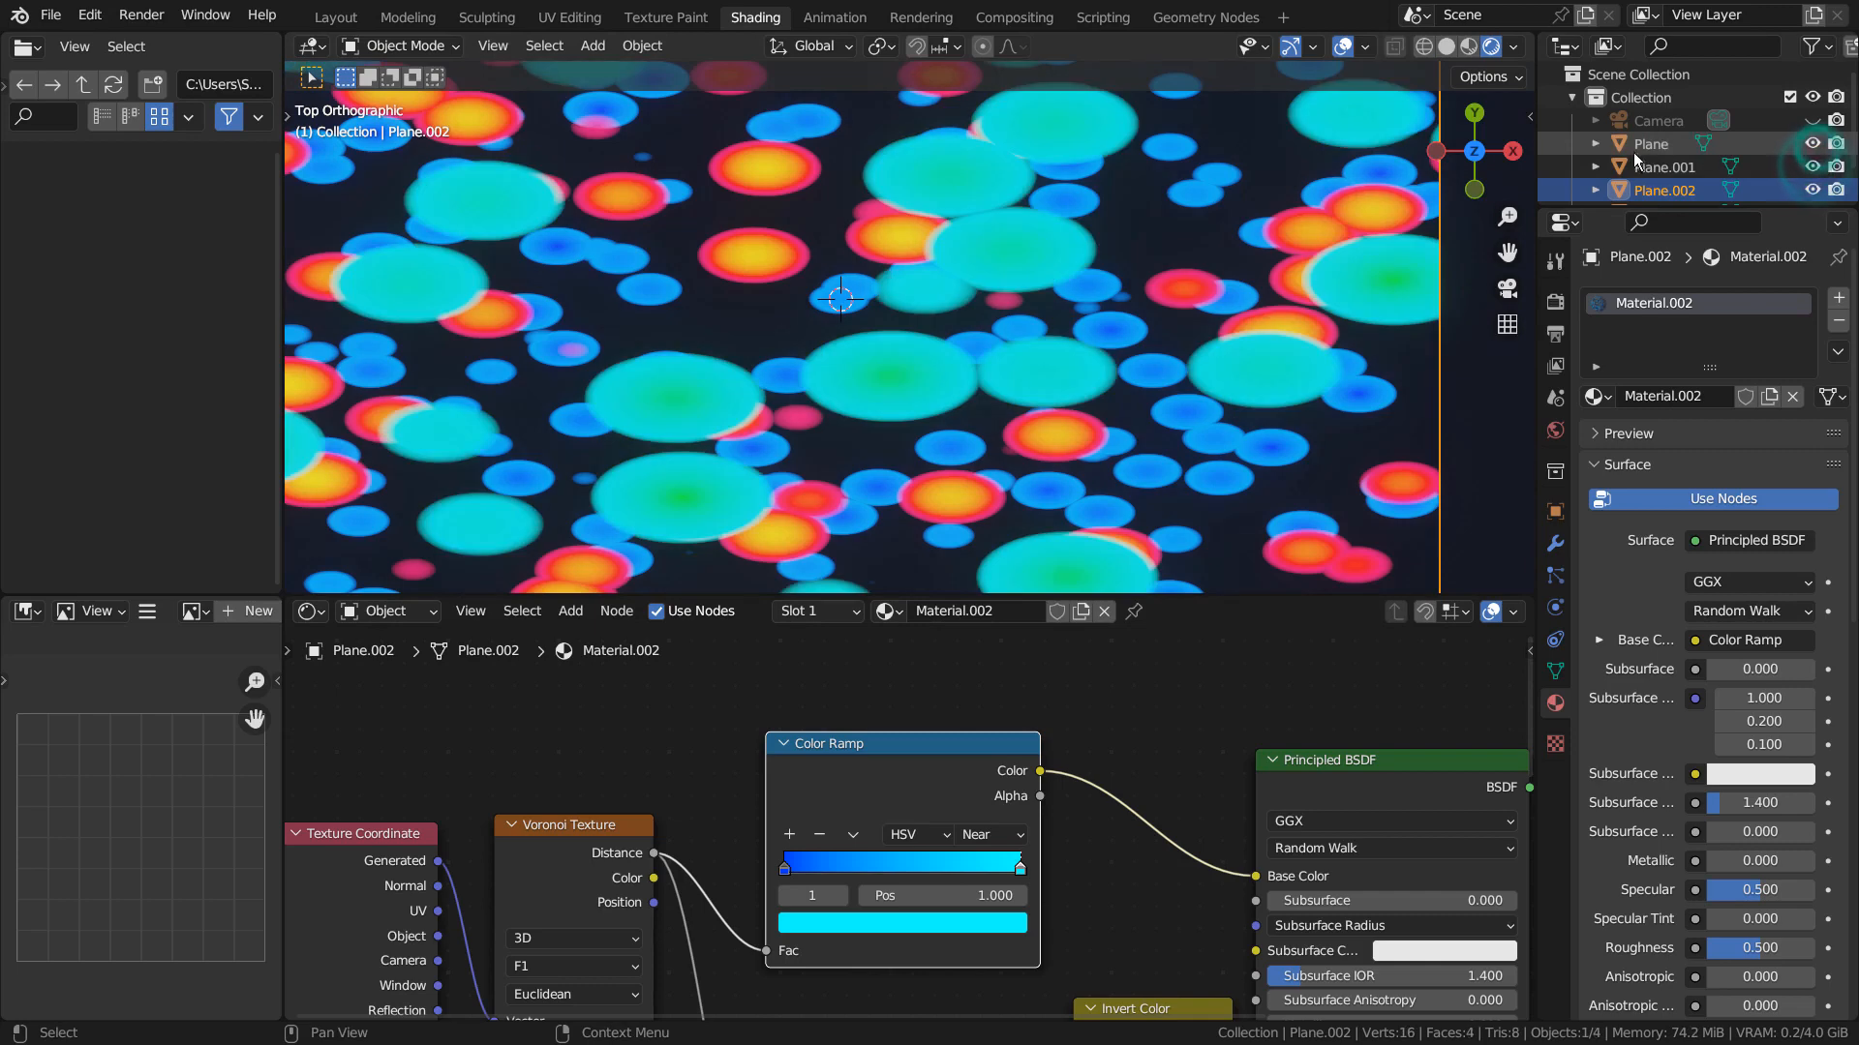
click(1645, 144)
key(ctrl+space)
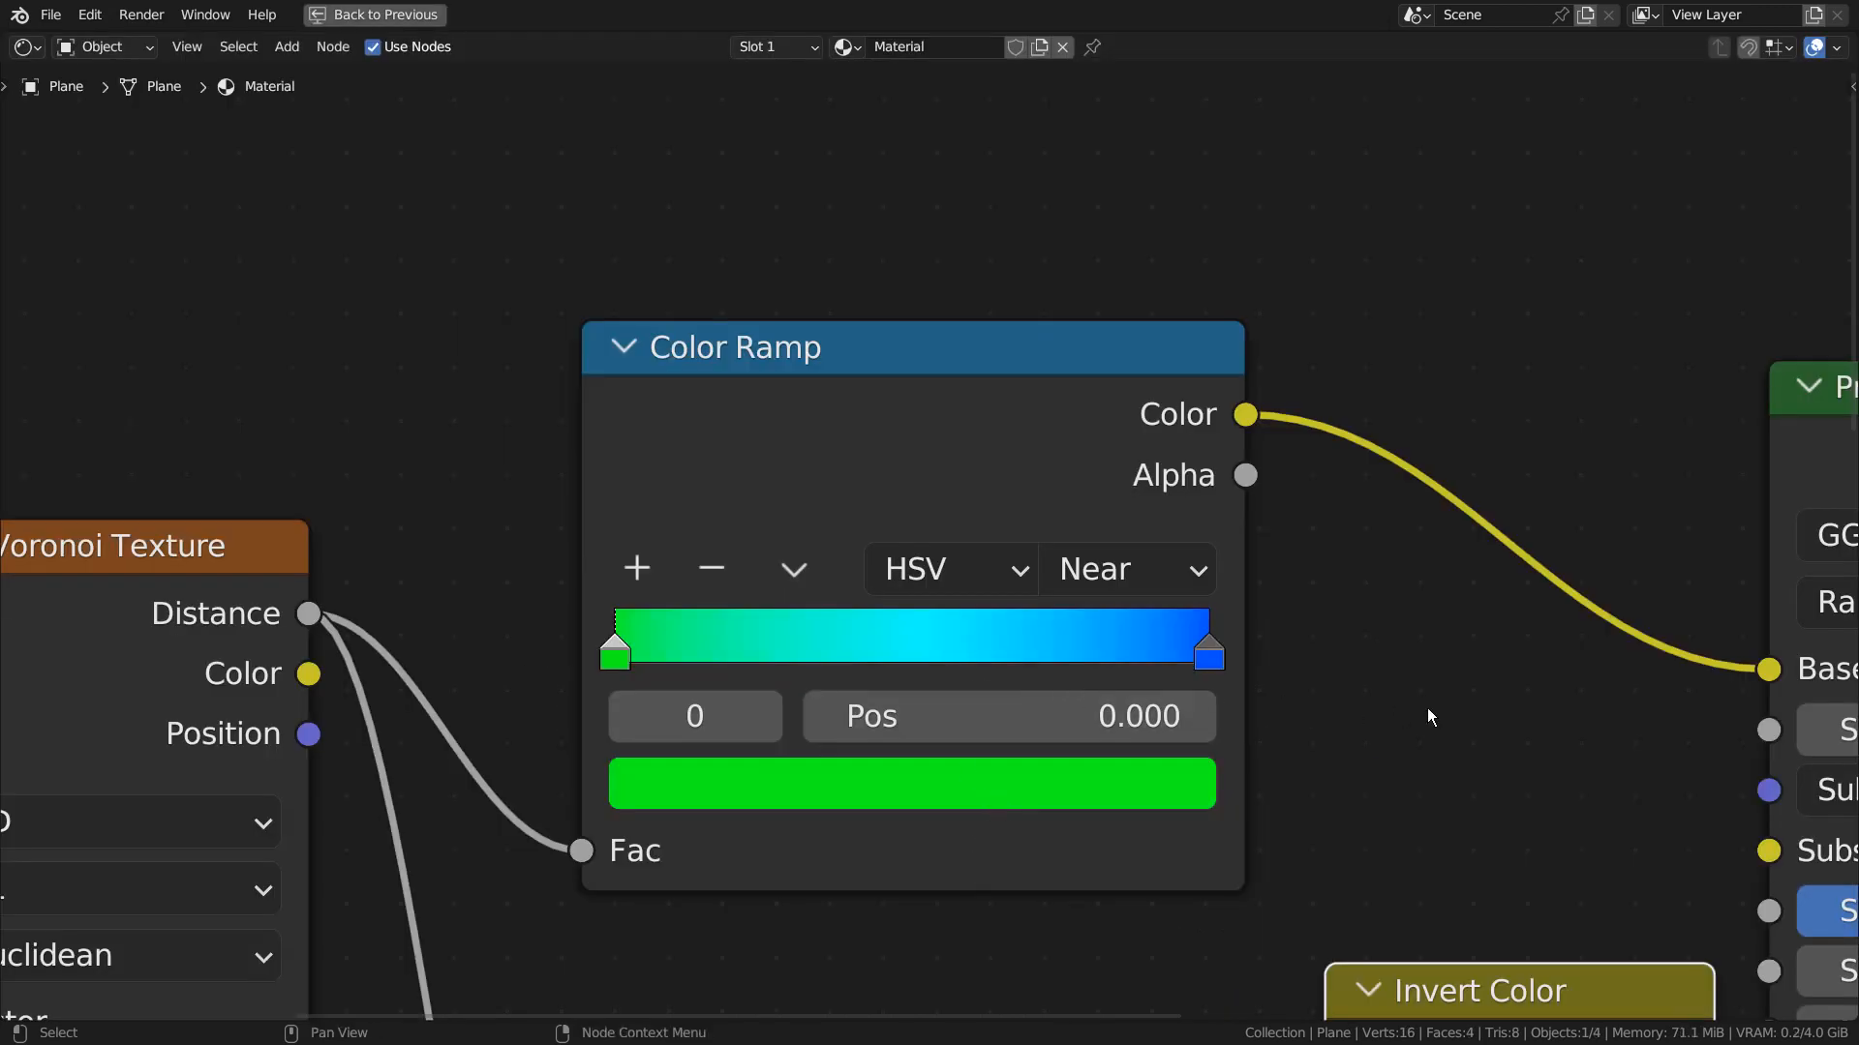
key(ctrl+space)
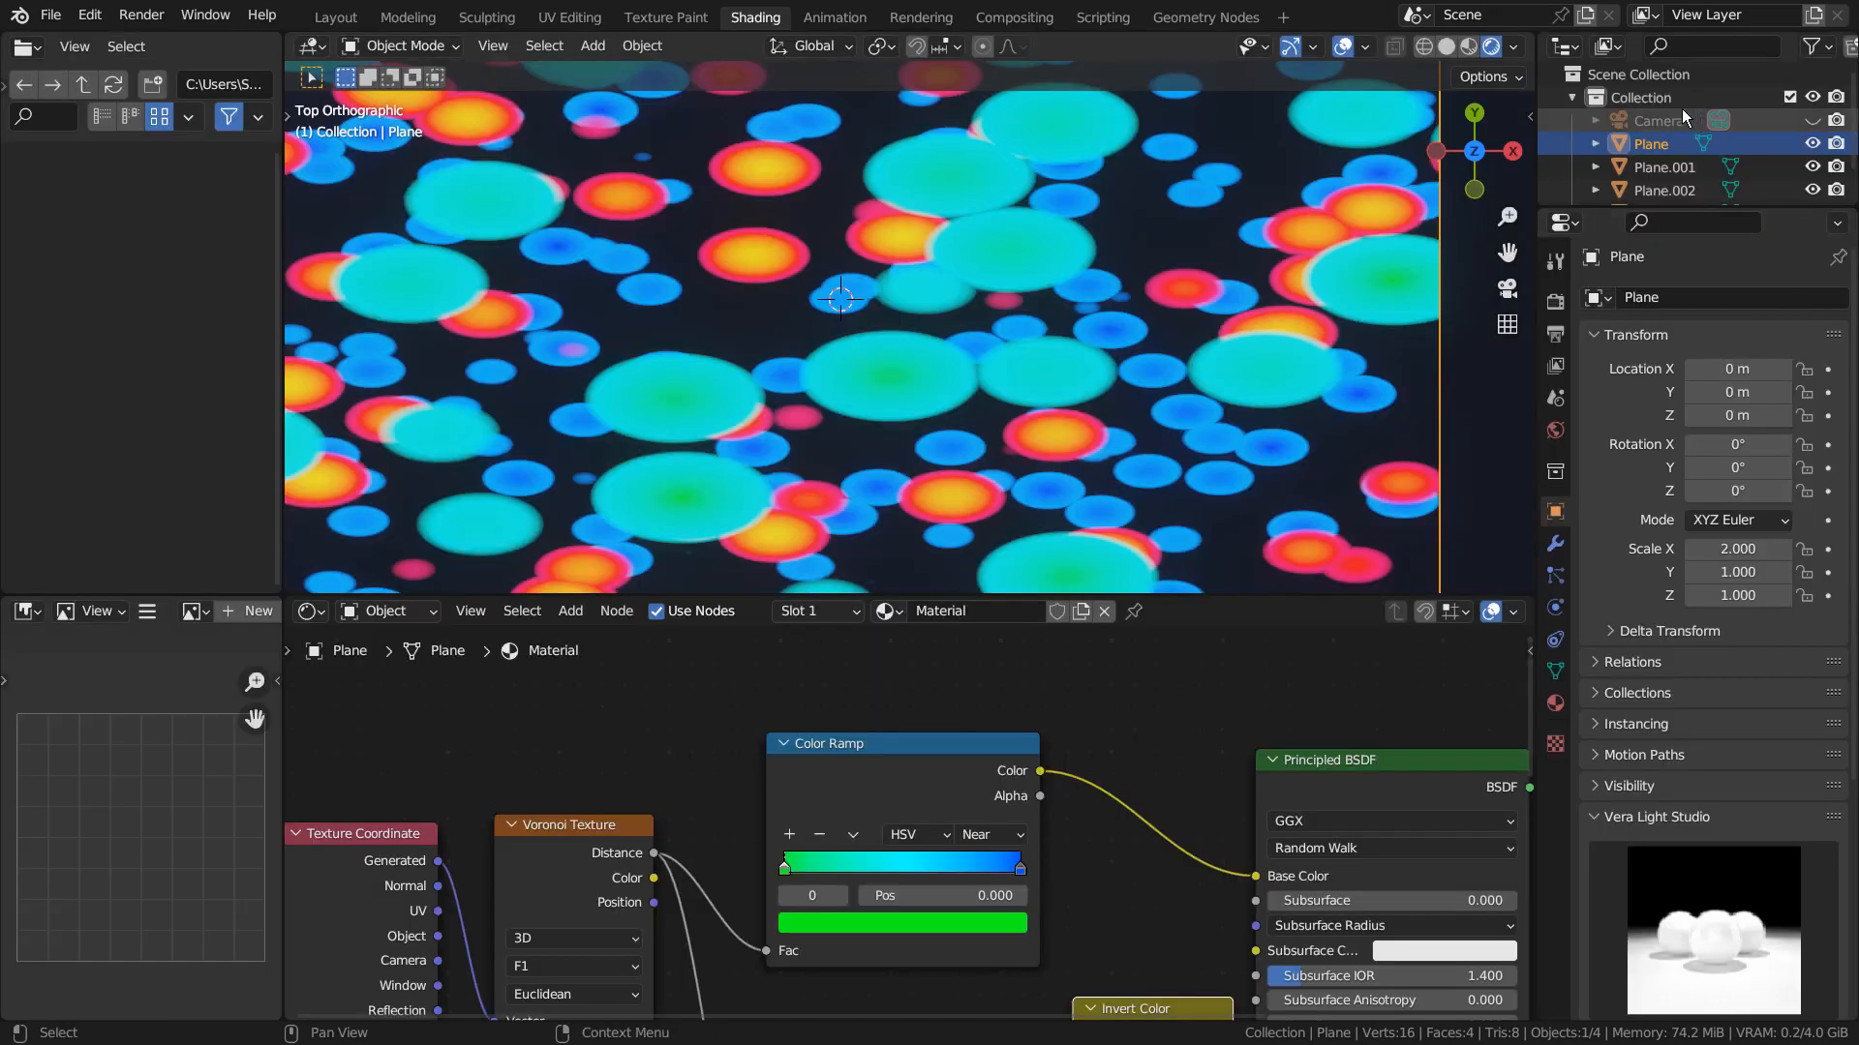
Review the World's forest.exr background settings and the Eevee render settings.
click(1556, 430)
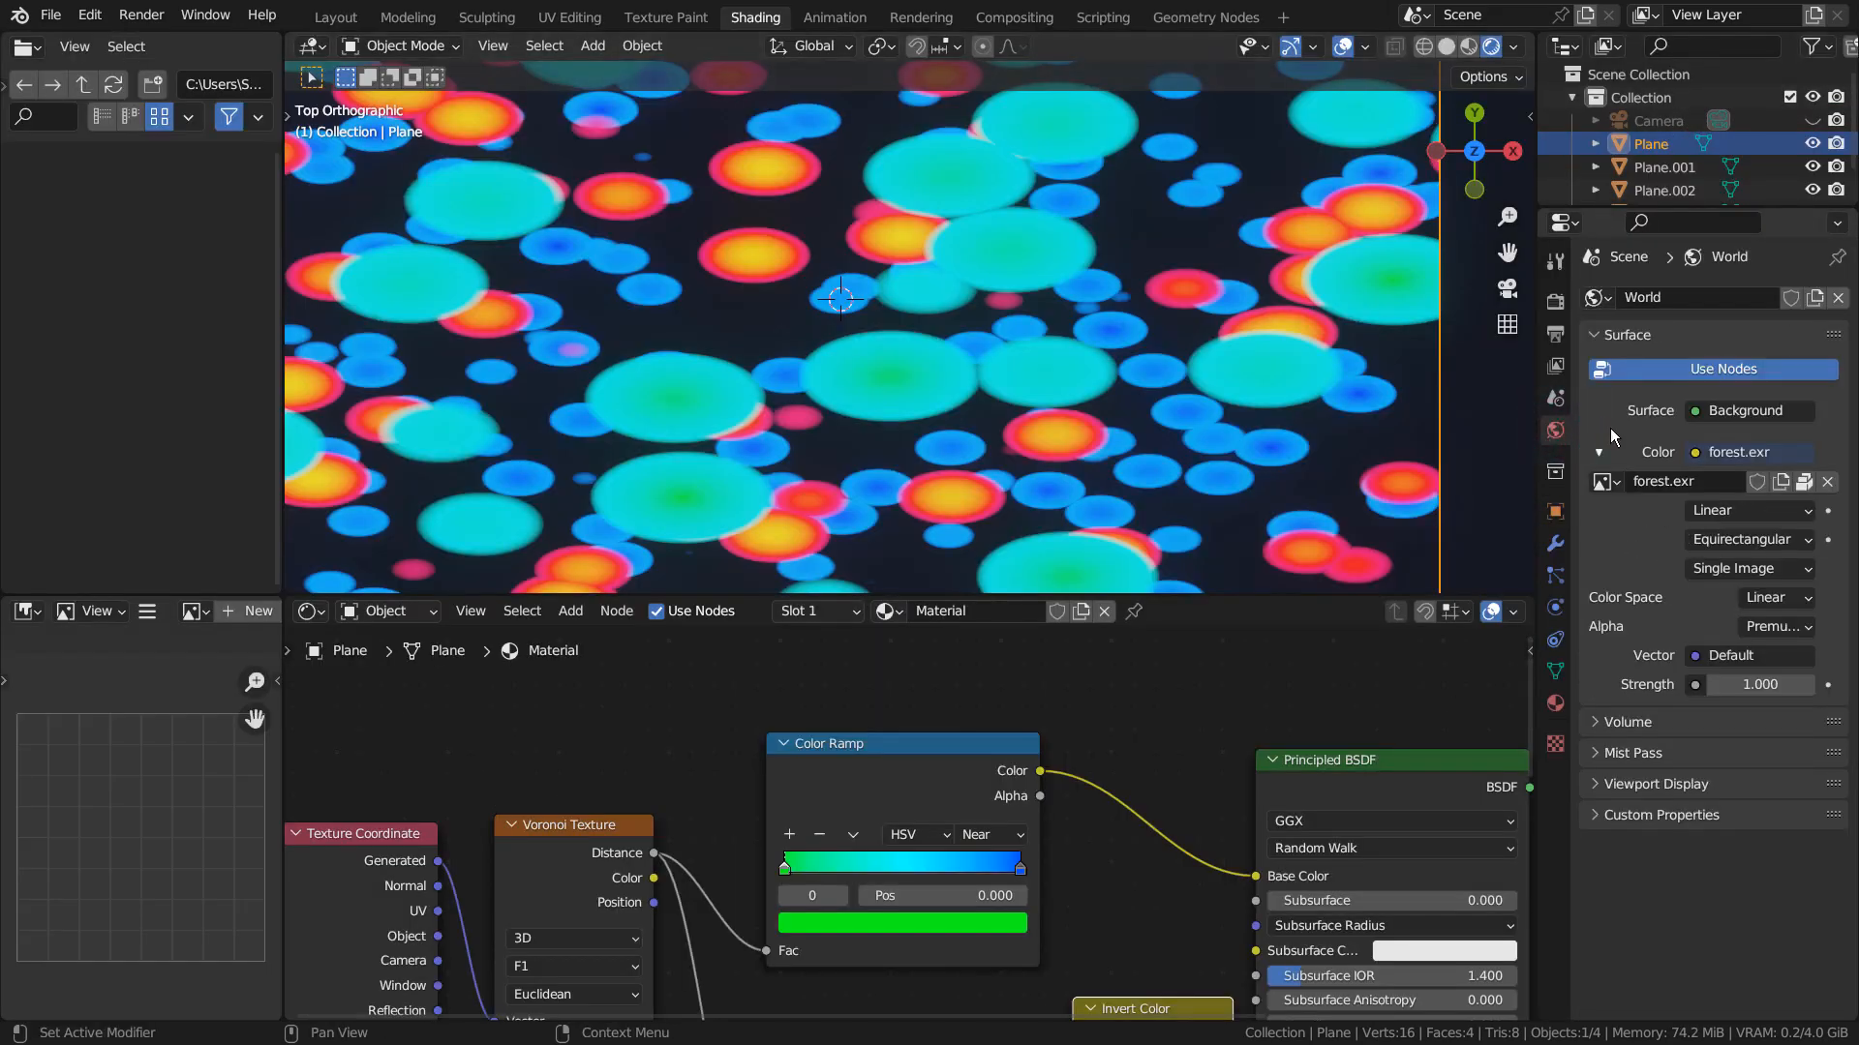
click(1555, 302)
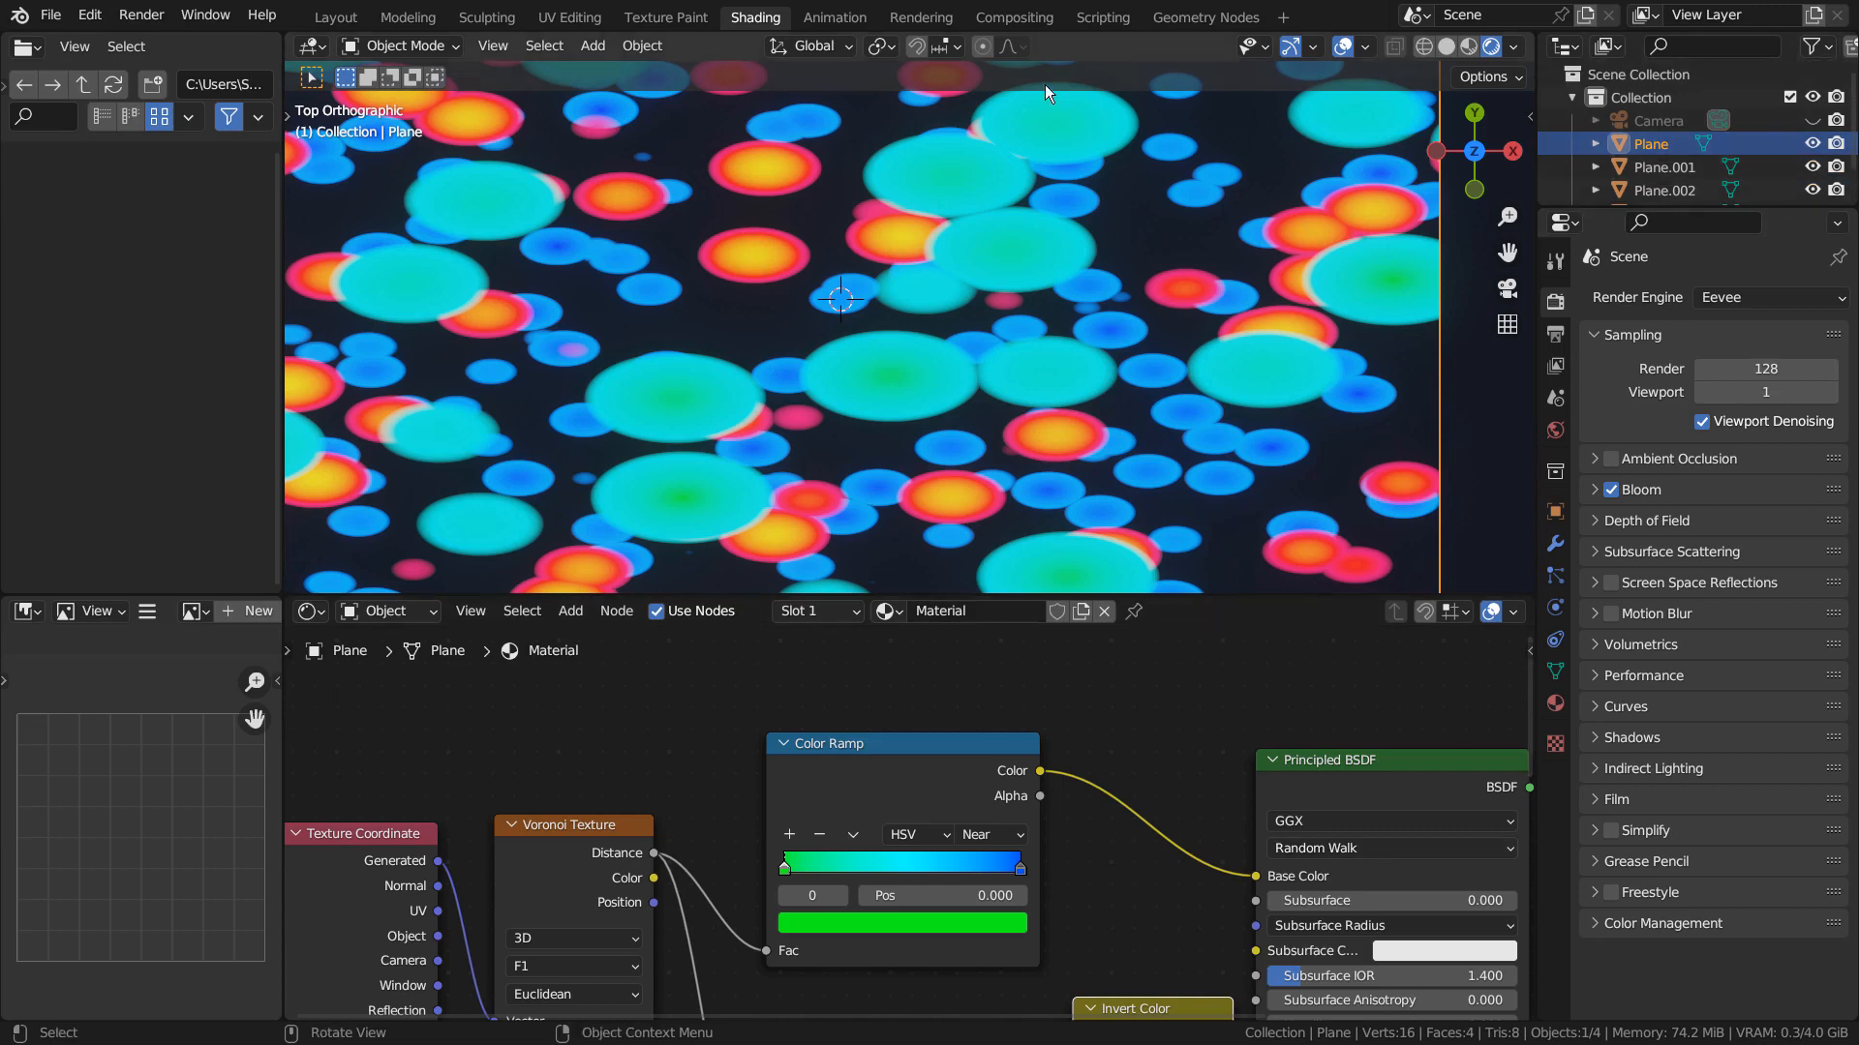
Show the compositing node tree maximized without its sidebar, and inspect the White Level color of the RGB Curves node.
click(981, 19)
key(ctrl+space)
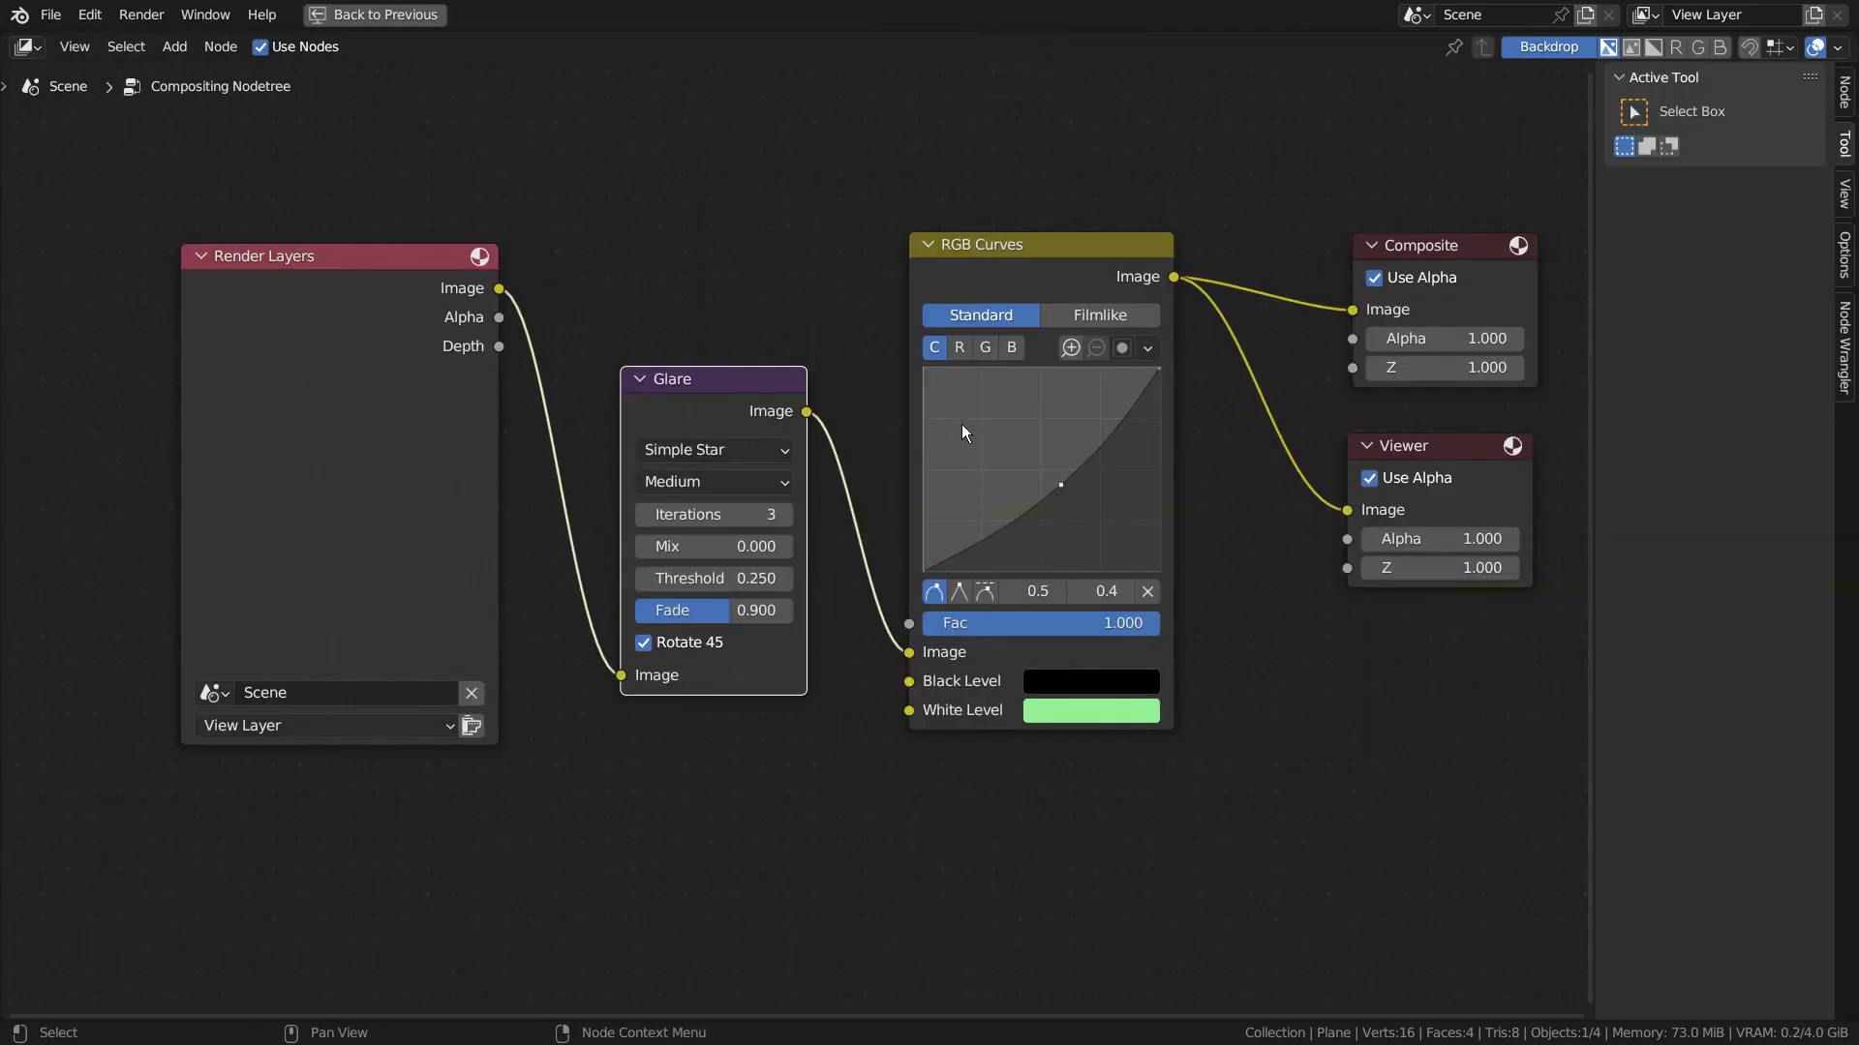
key(n)
scroll(1426, 734, up, 1)
middle_drag(1498, 734, 1409, 789)
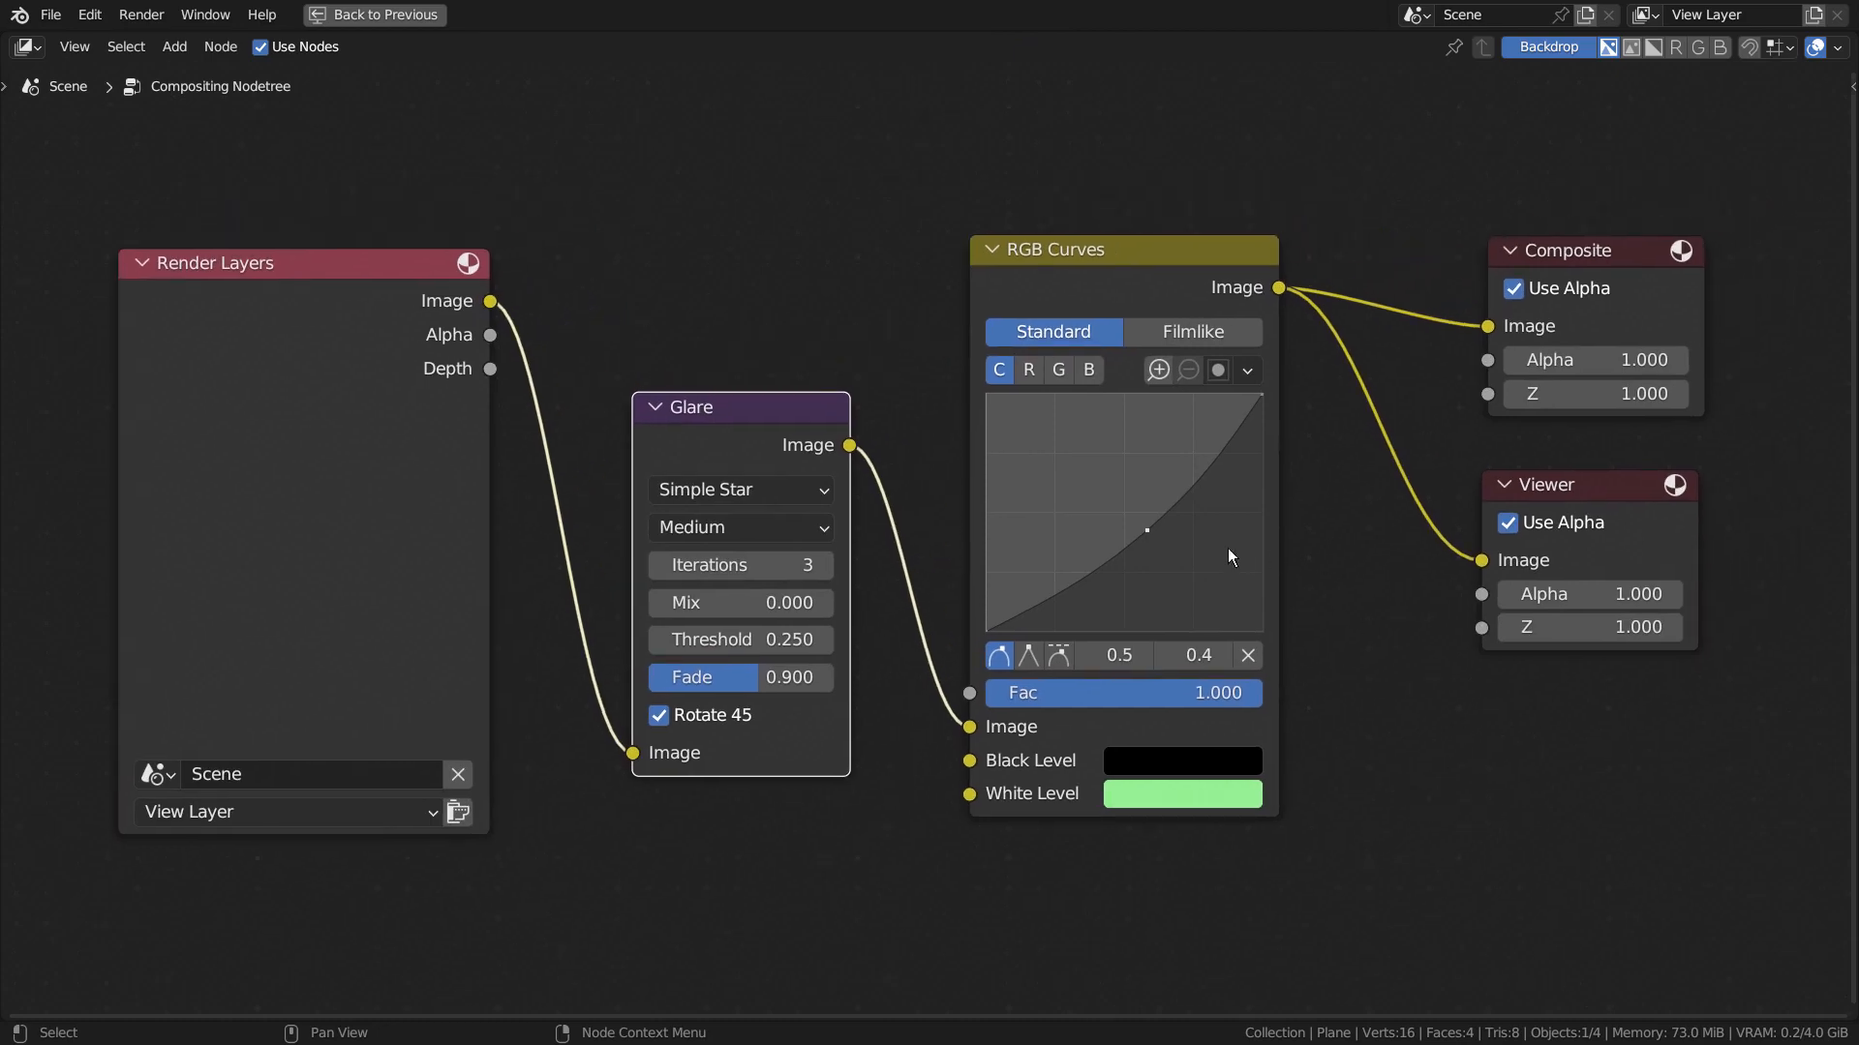
click(1192, 793)
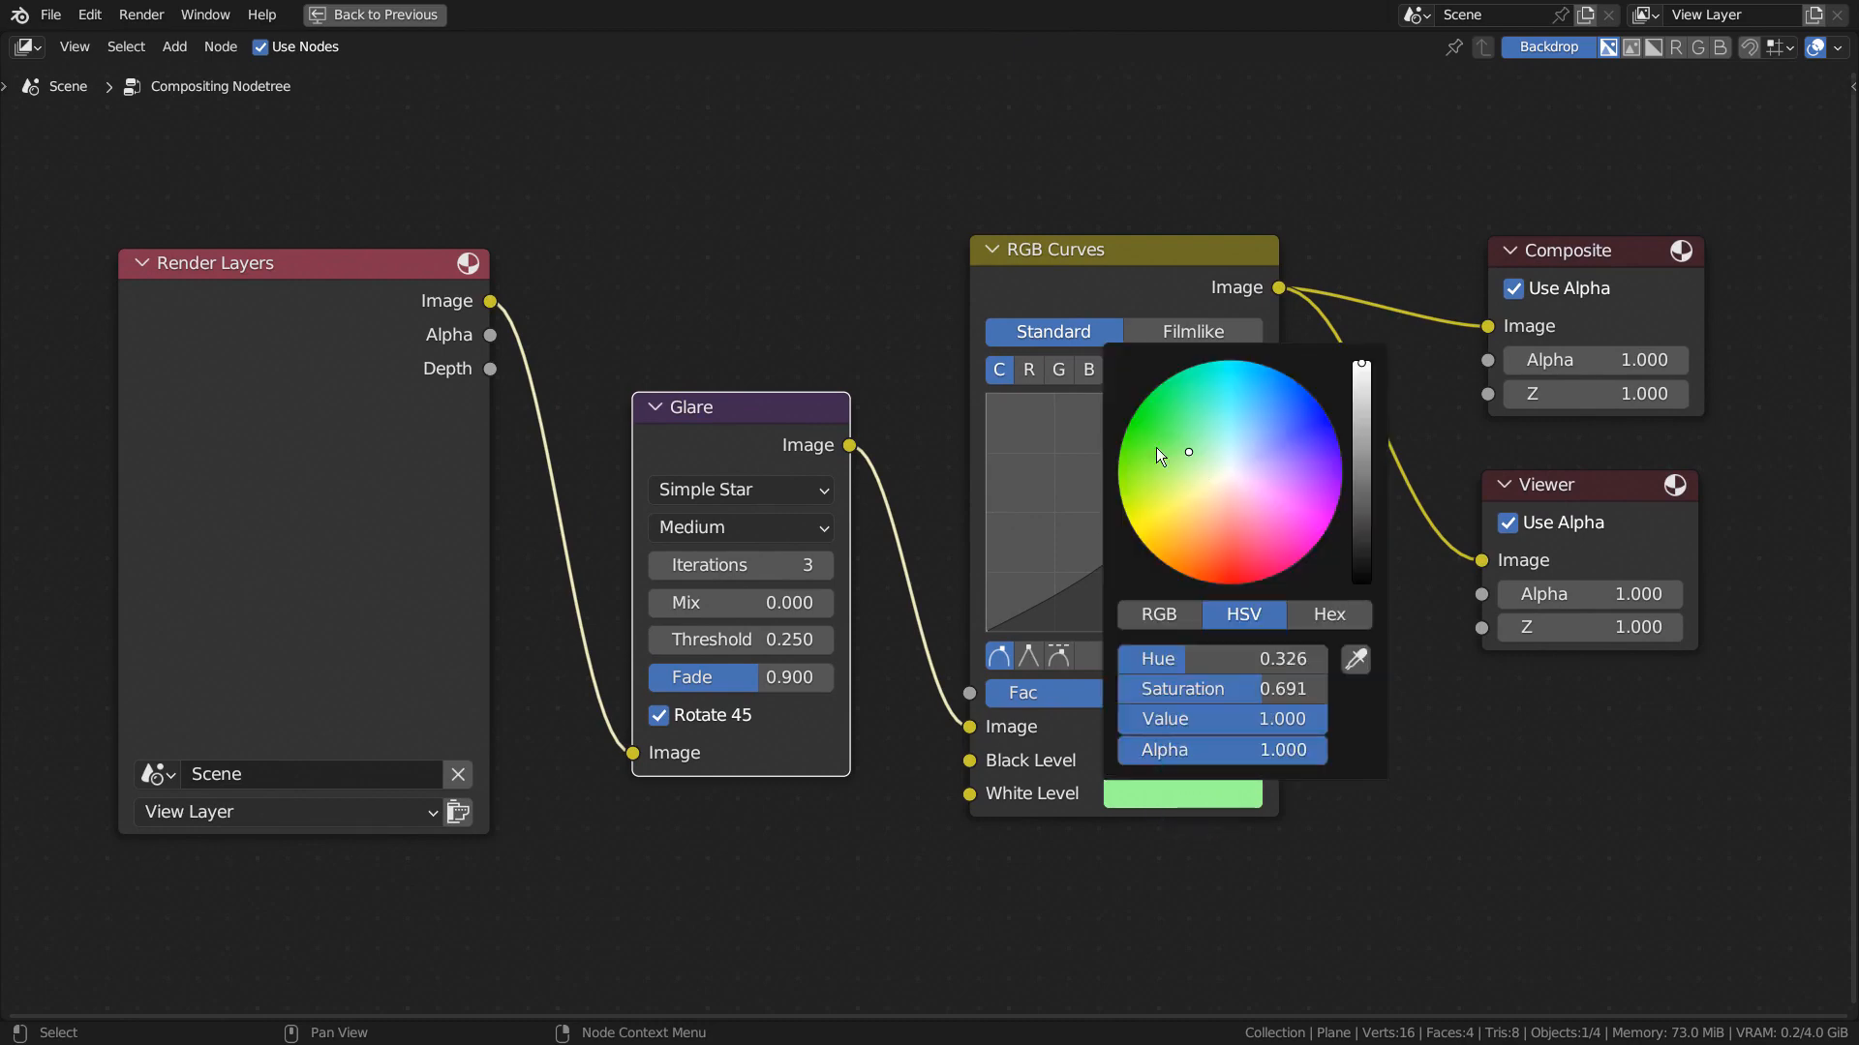
click(1416, 159)
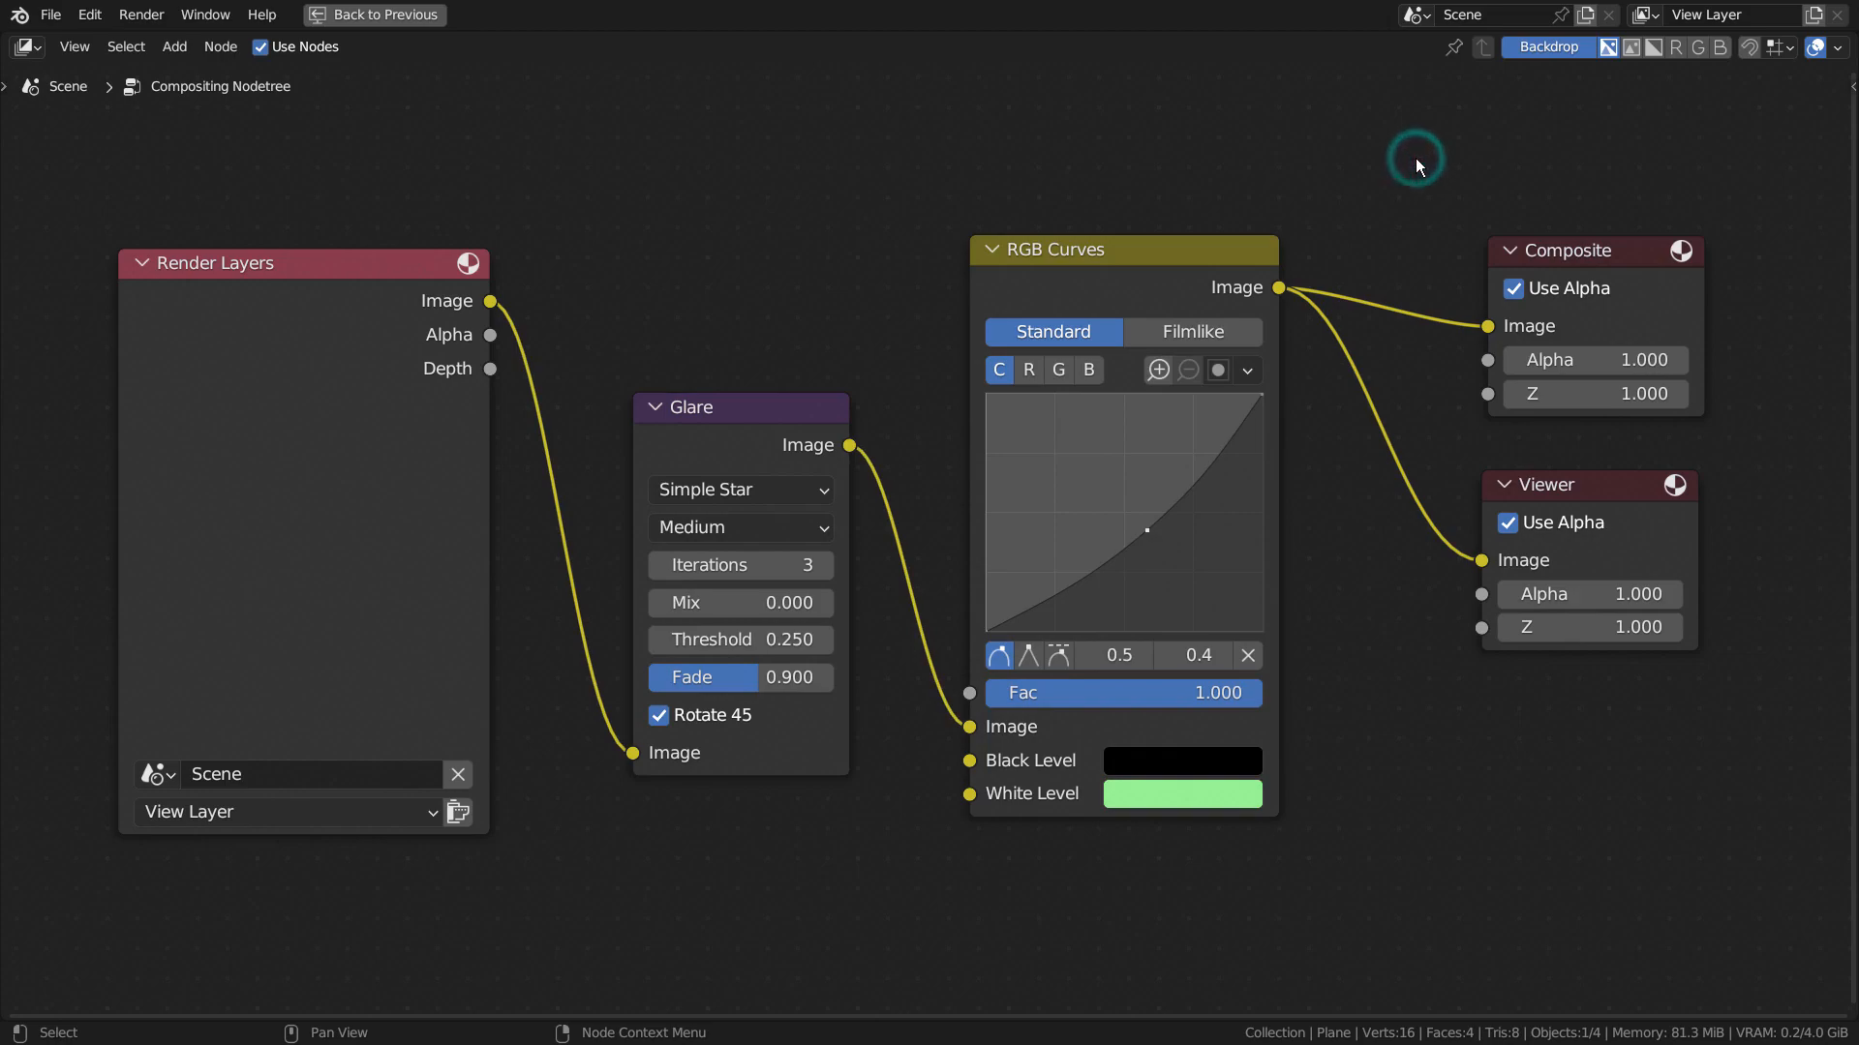